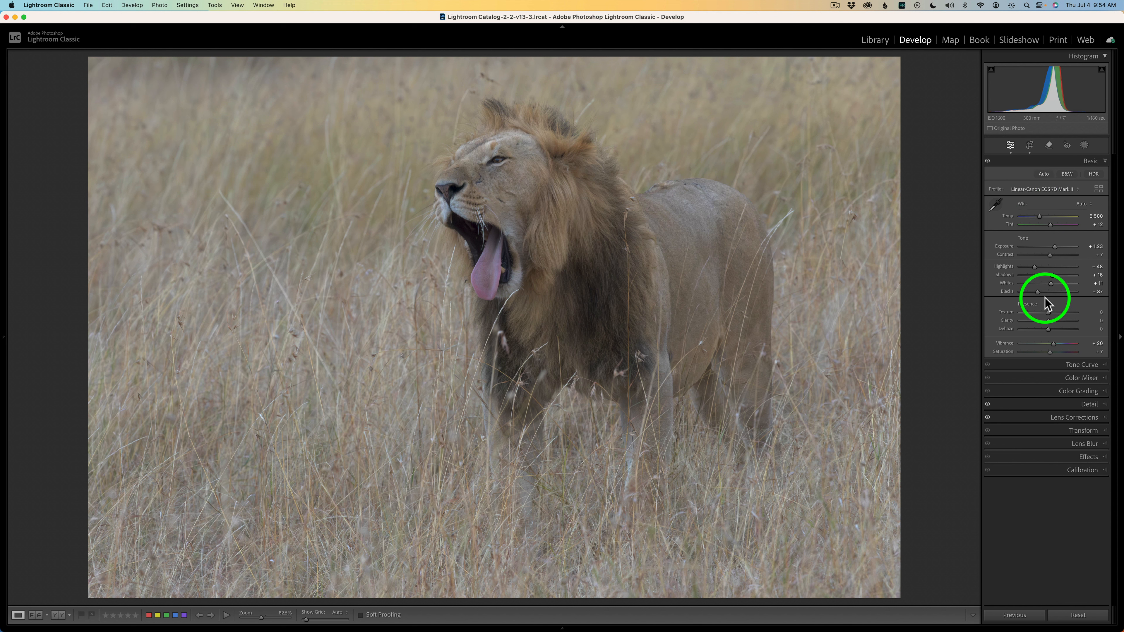
# Review the lion photo's sharpening, noise reduction and lens profile correction settings
pyautogui.click(1064, 403)
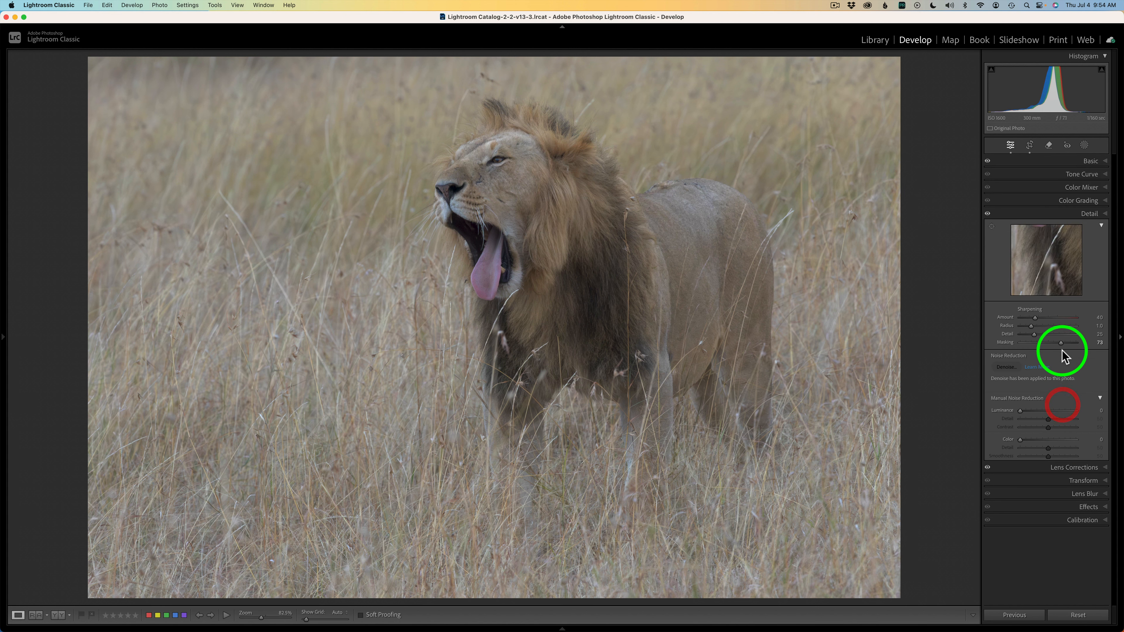
pyautogui.click(1062, 214)
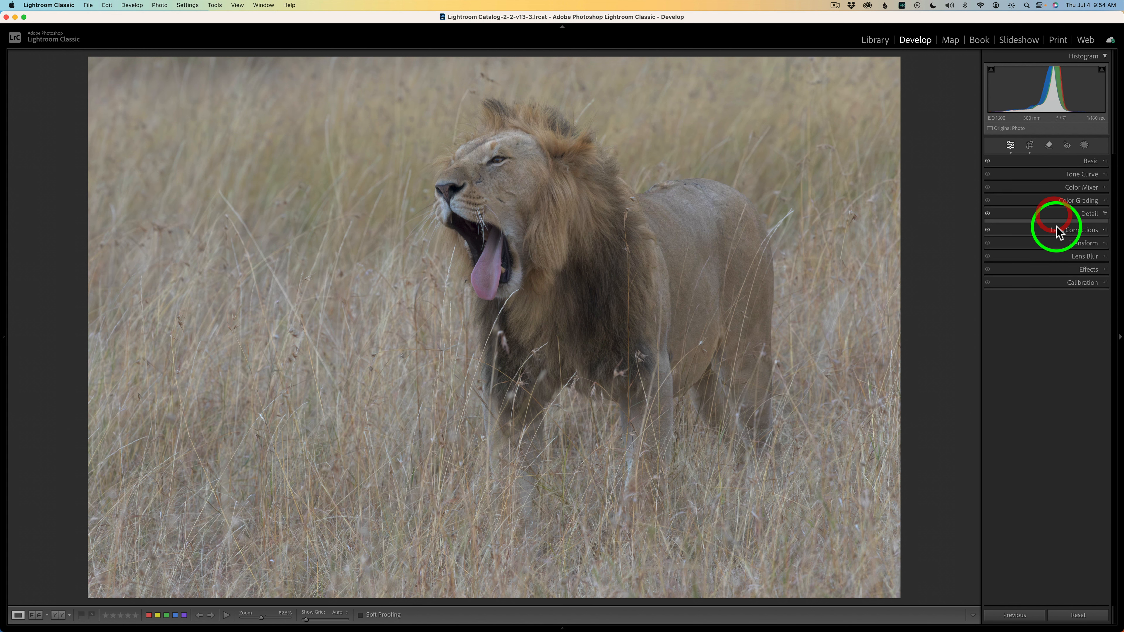
pyautogui.click(1065, 228)
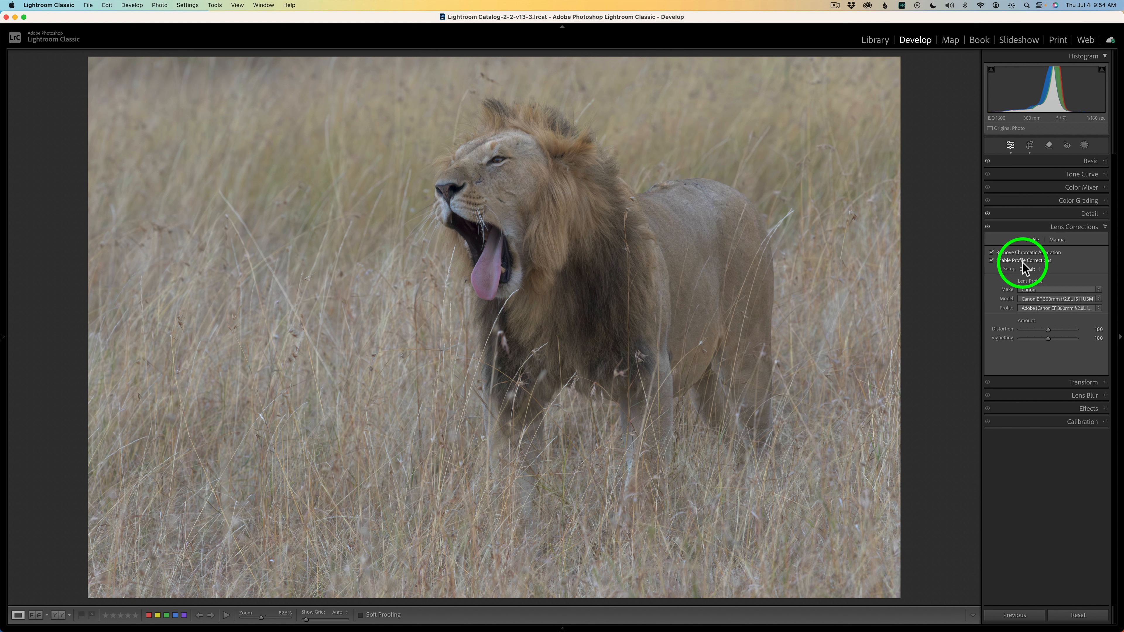
pyautogui.click(1031, 228)
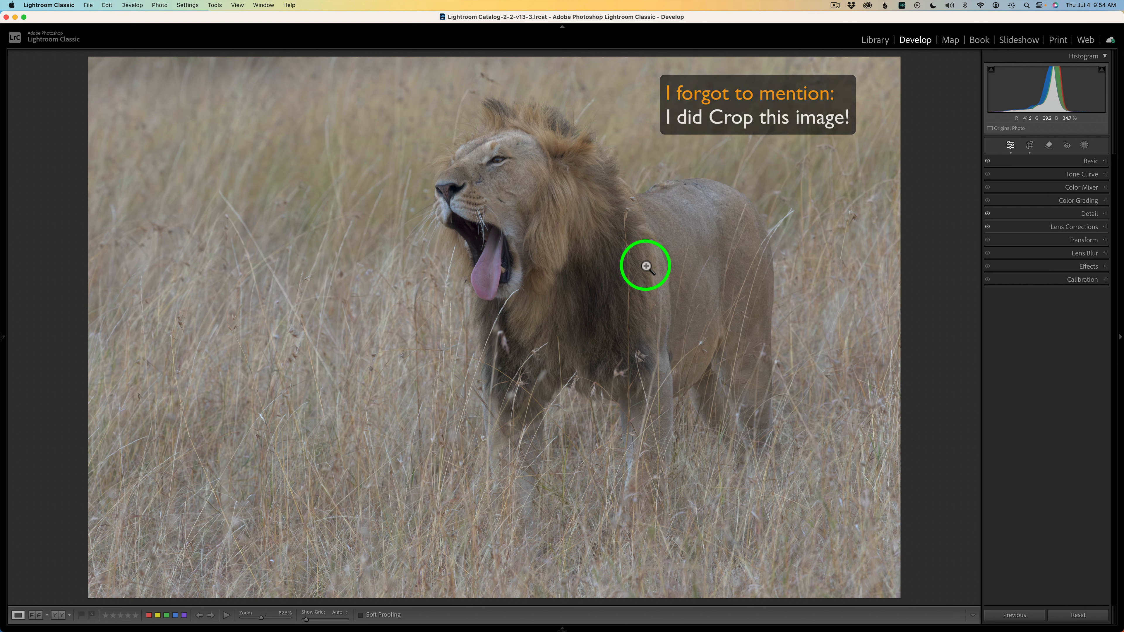
# Send the lion photo to Adobe Photoshop 2024 for editing
pyautogui.rightClick(607, 255)
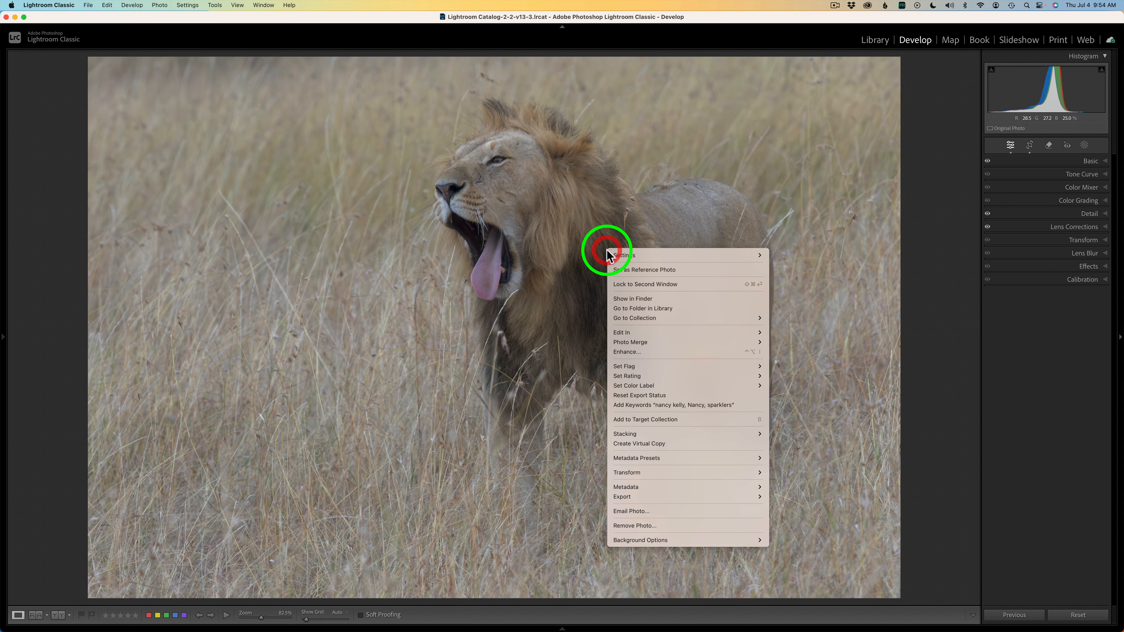
pyautogui.moveTo(747, 337)
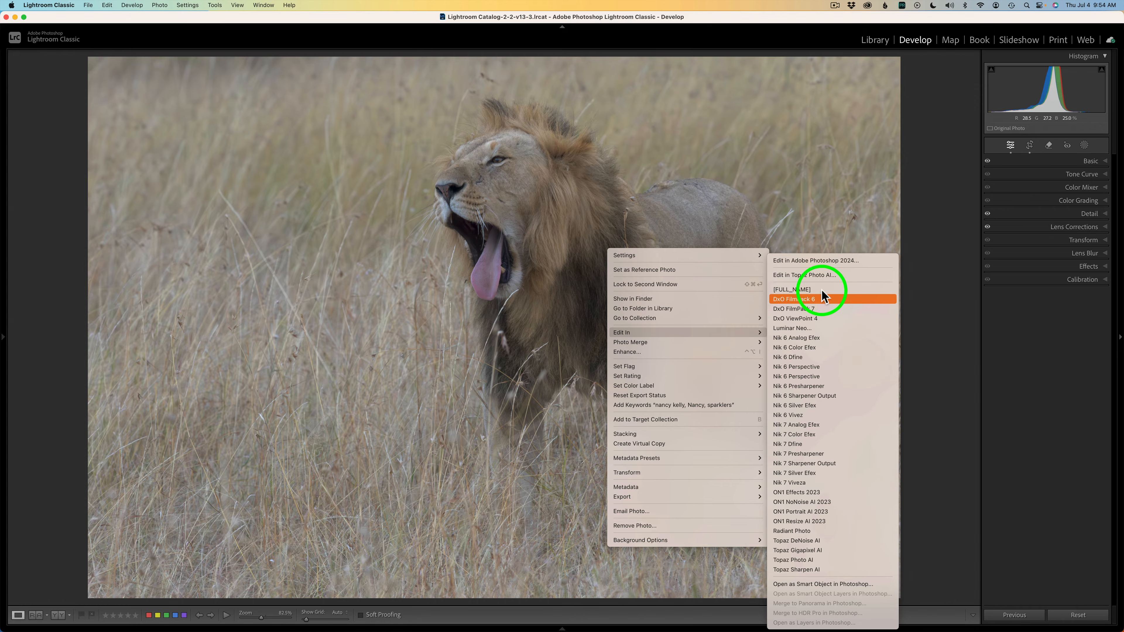
pyautogui.click(810, 205)
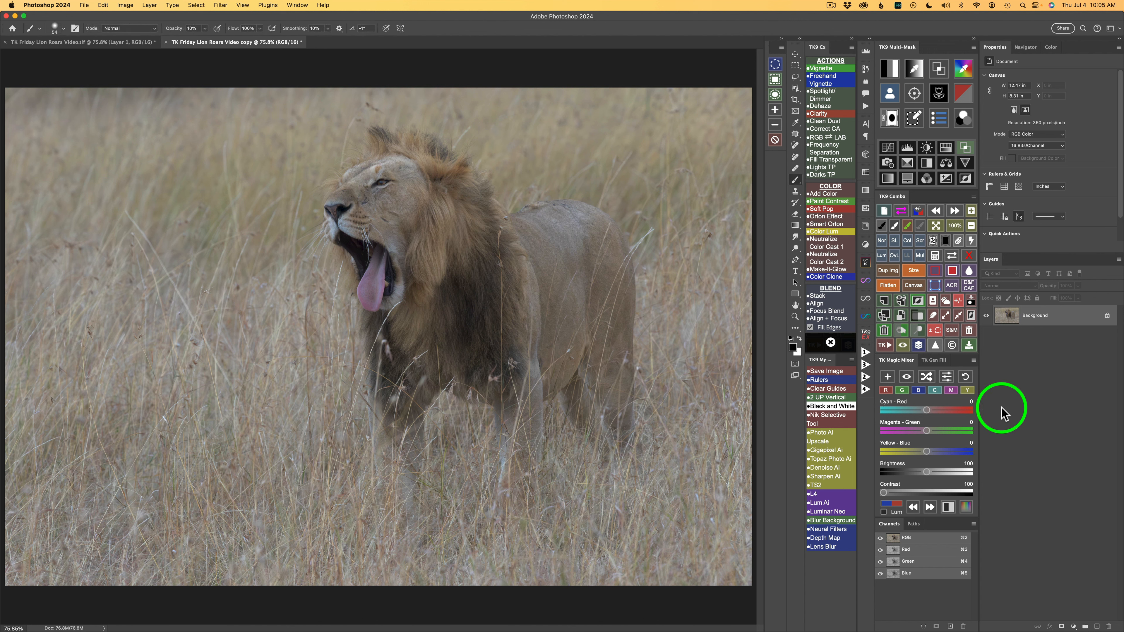
# Create Subject and Background channels that separate the lion from the grass, leaving no active selection
pyautogui.click(933, 299)
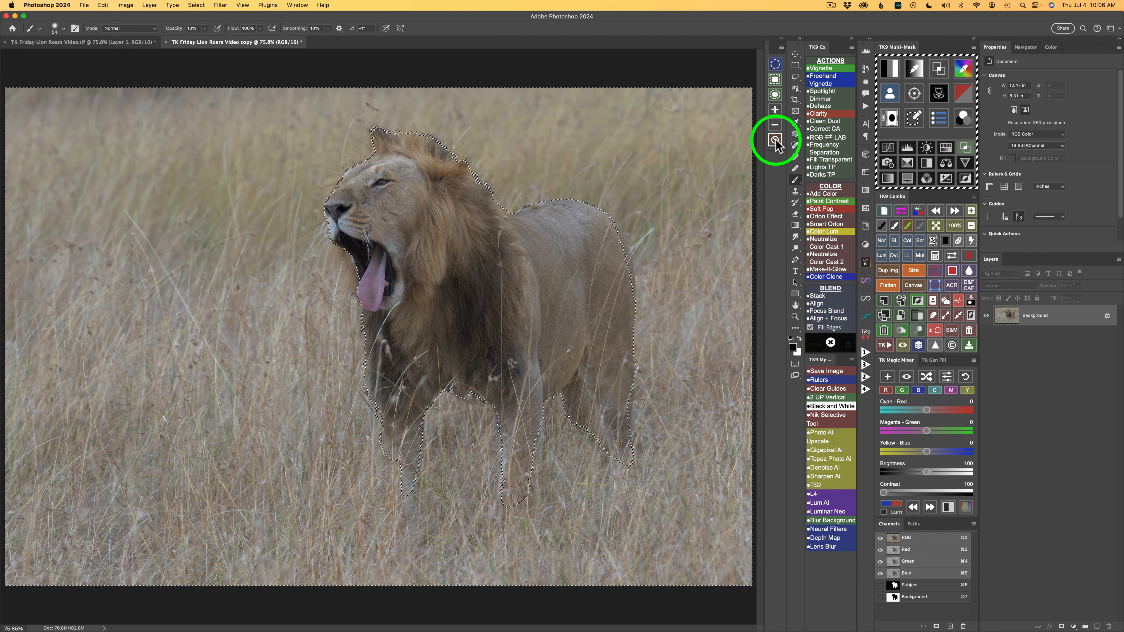
pyautogui.click(959, 301)
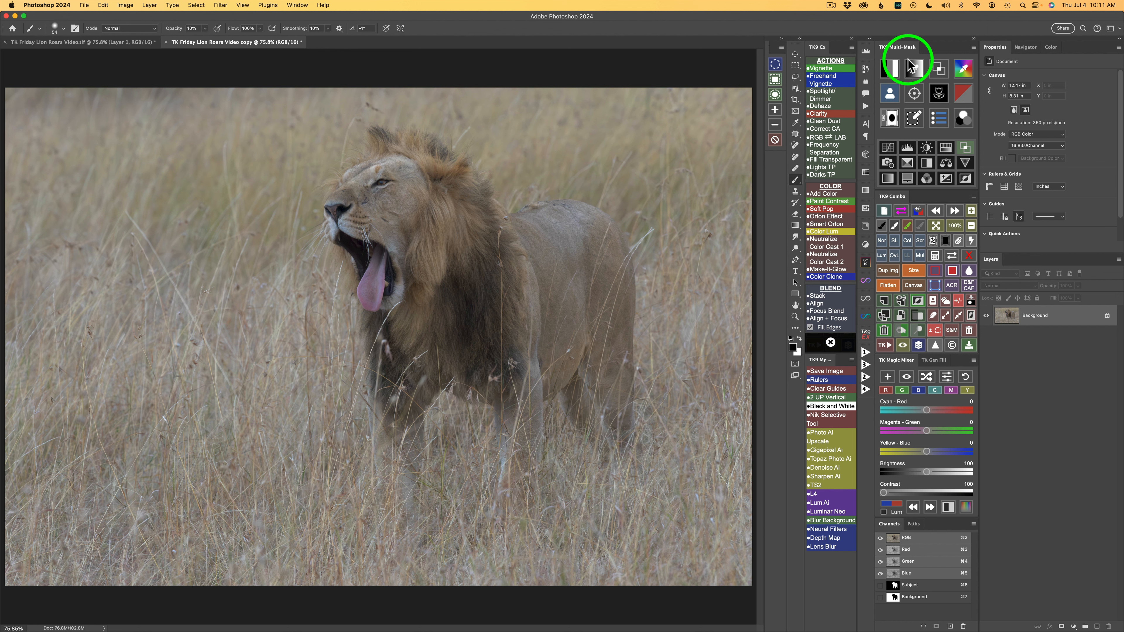
# Generate the midtones 3 luminosity mask and apply it to a new TK Color Grading layer
pyautogui.click(893, 66)
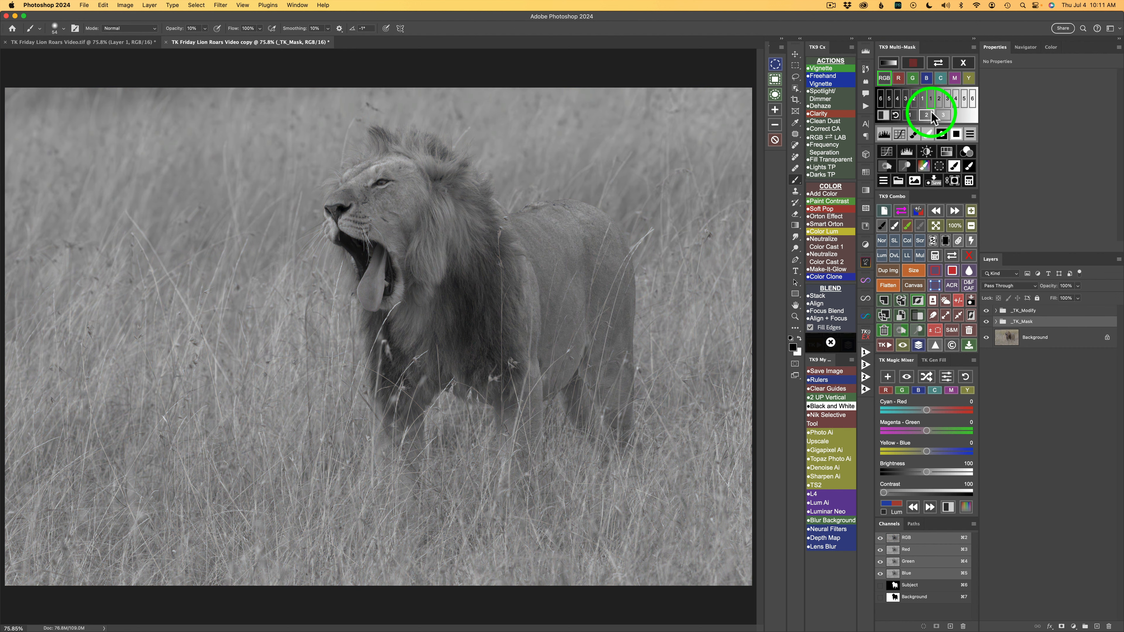
pyautogui.click(944, 115)
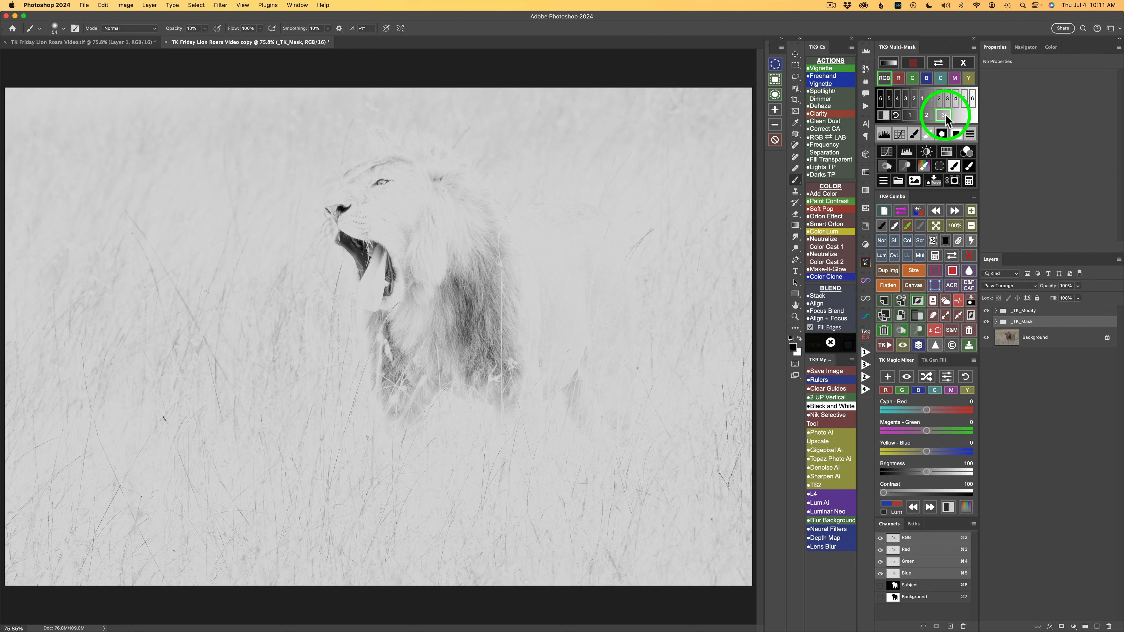
pyautogui.click(969, 151)
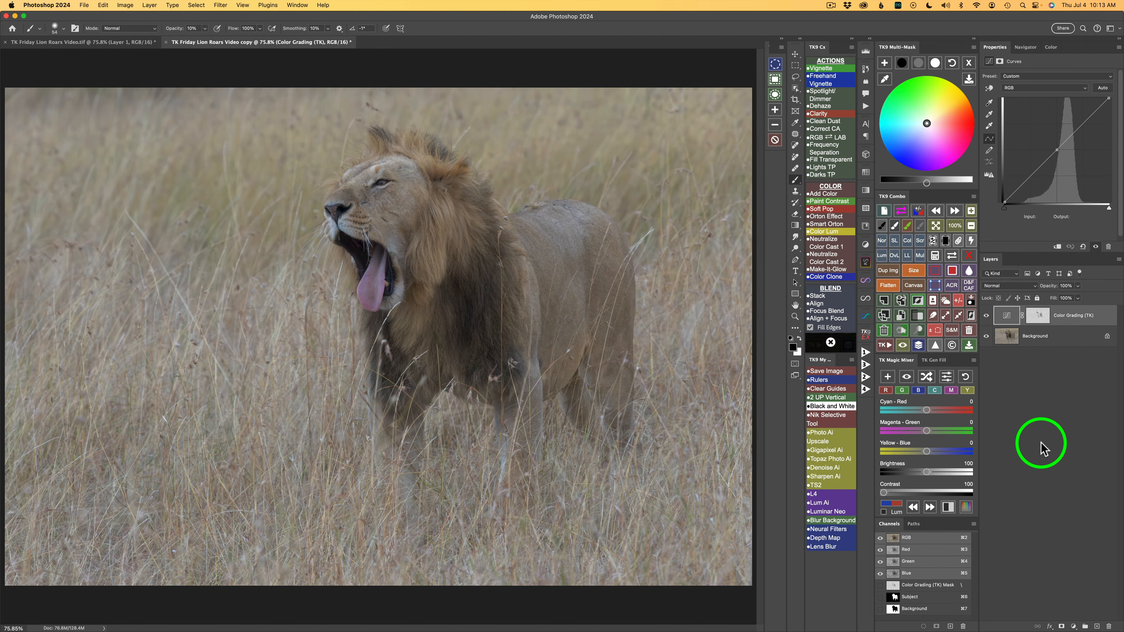
# Set the Color Grading layer's midtone brightness to 31 and darken its shadows to #131313
pyautogui.click(919, 63)
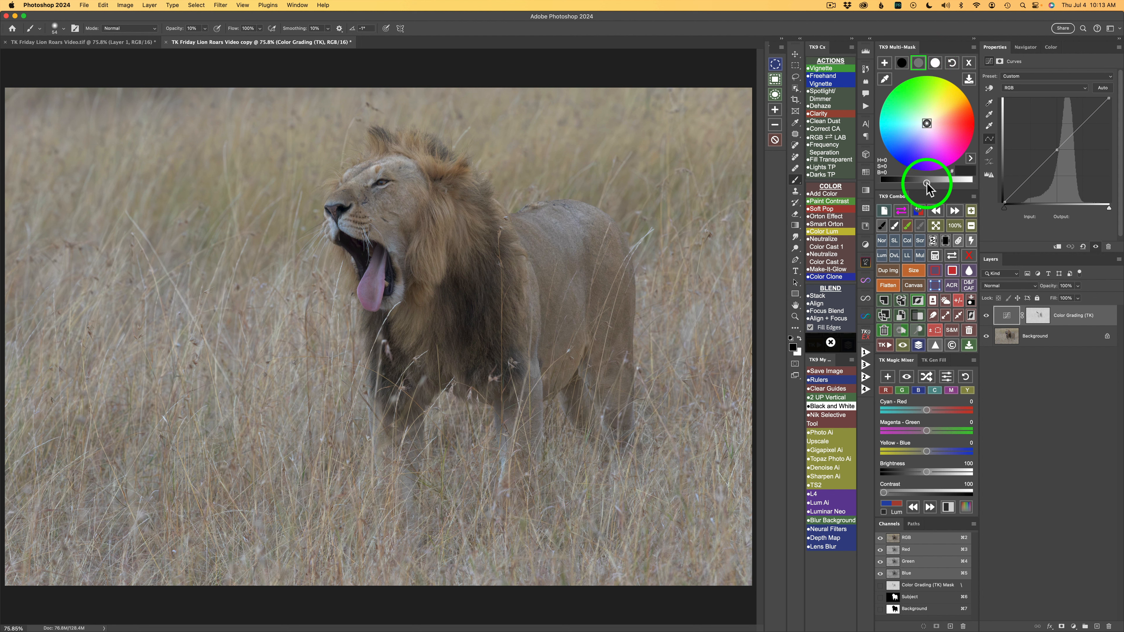
pyautogui.moveTo(927, 184); pyautogui.dragTo(949, 185)
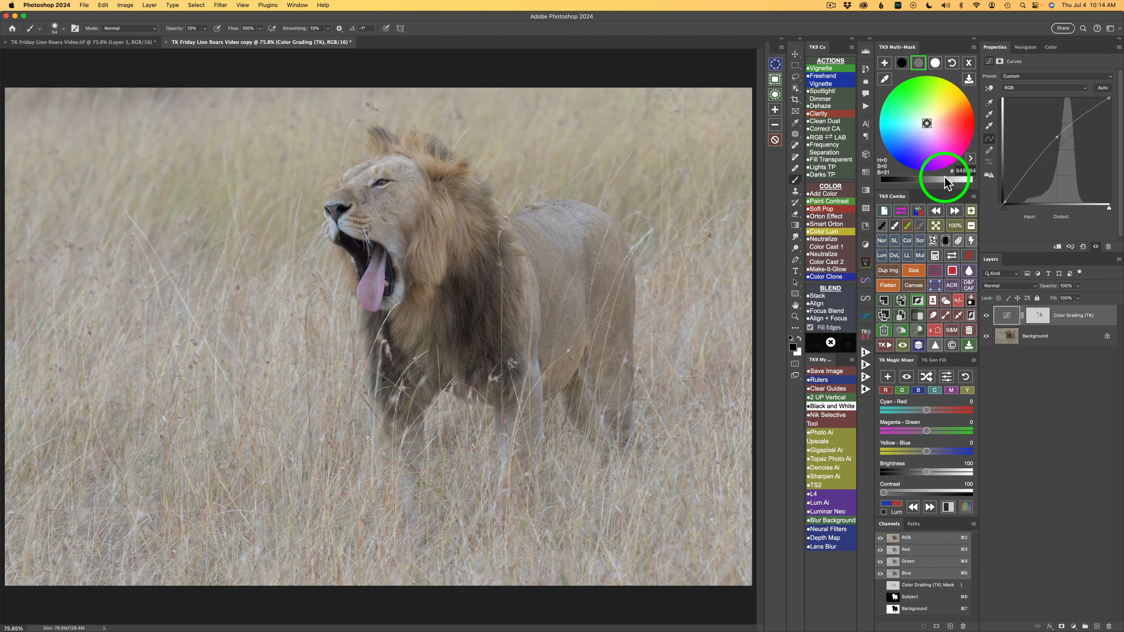
pyautogui.click(901, 63)
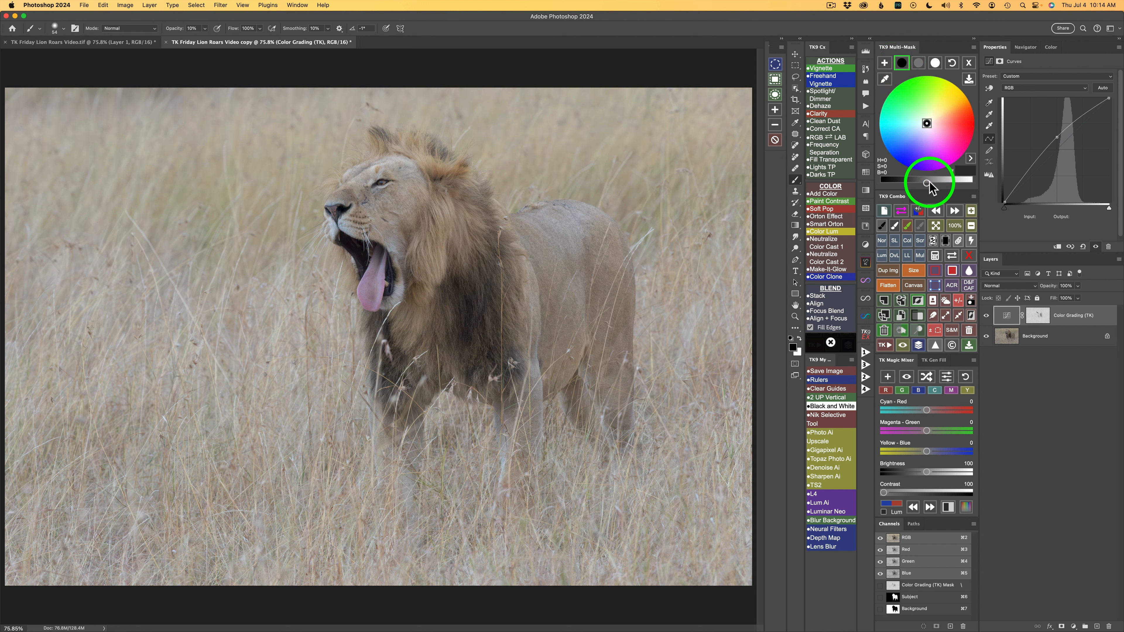
pyautogui.moveTo(917, 182); pyautogui.dragTo(903, 183)
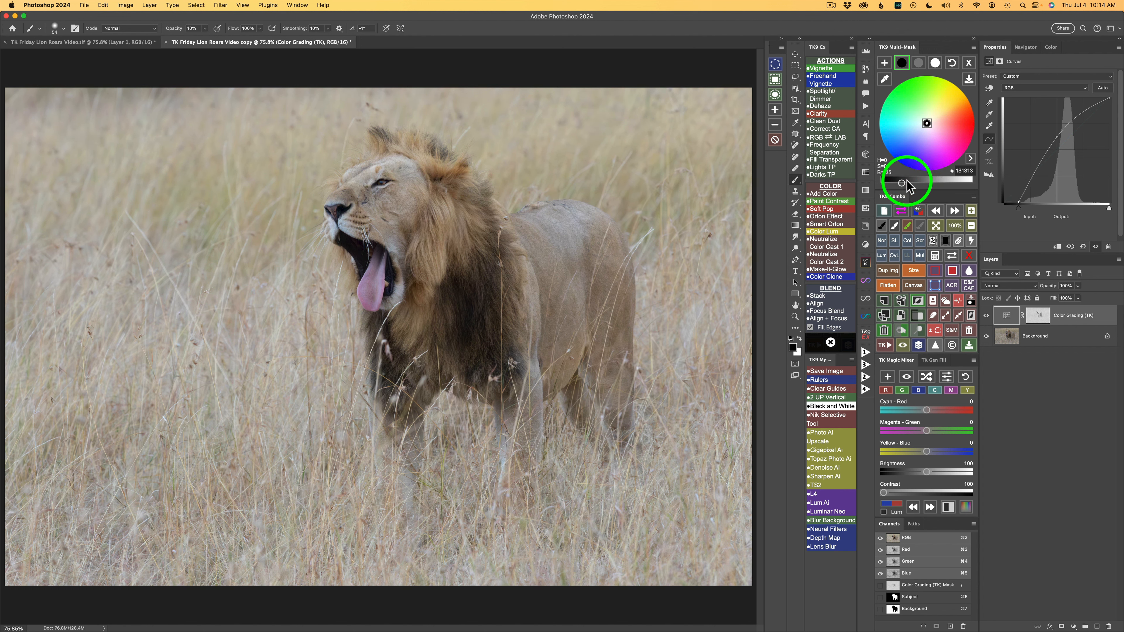
# Set the Color Grading highlights brightness to 18 and compare the photo with the layer off and on
pyautogui.click(938, 66)
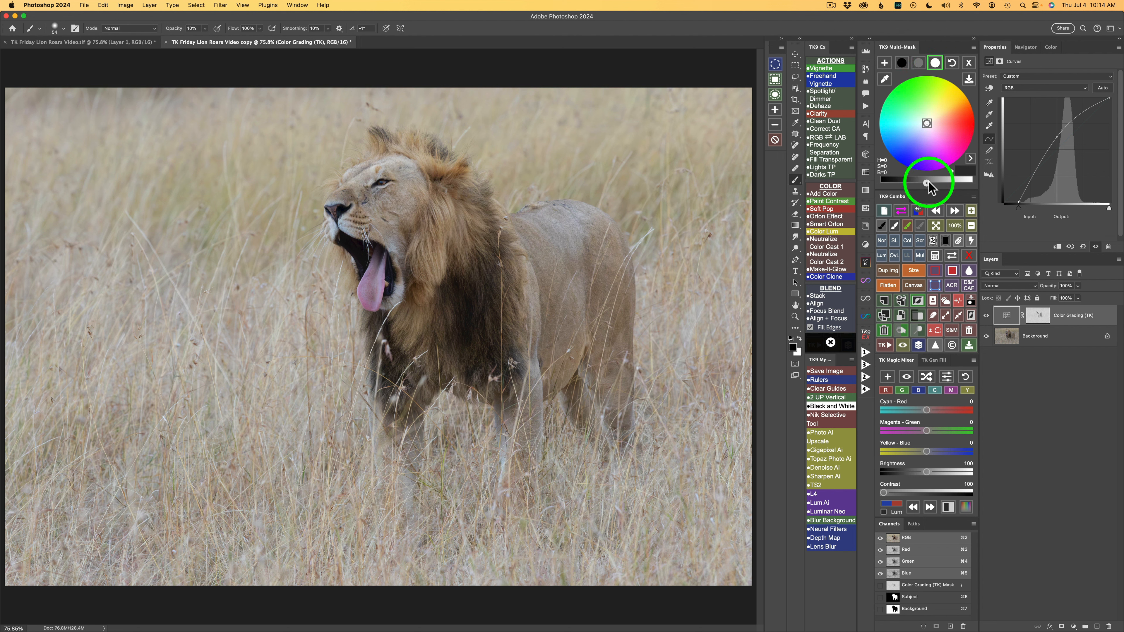
pyautogui.click(939, 181)
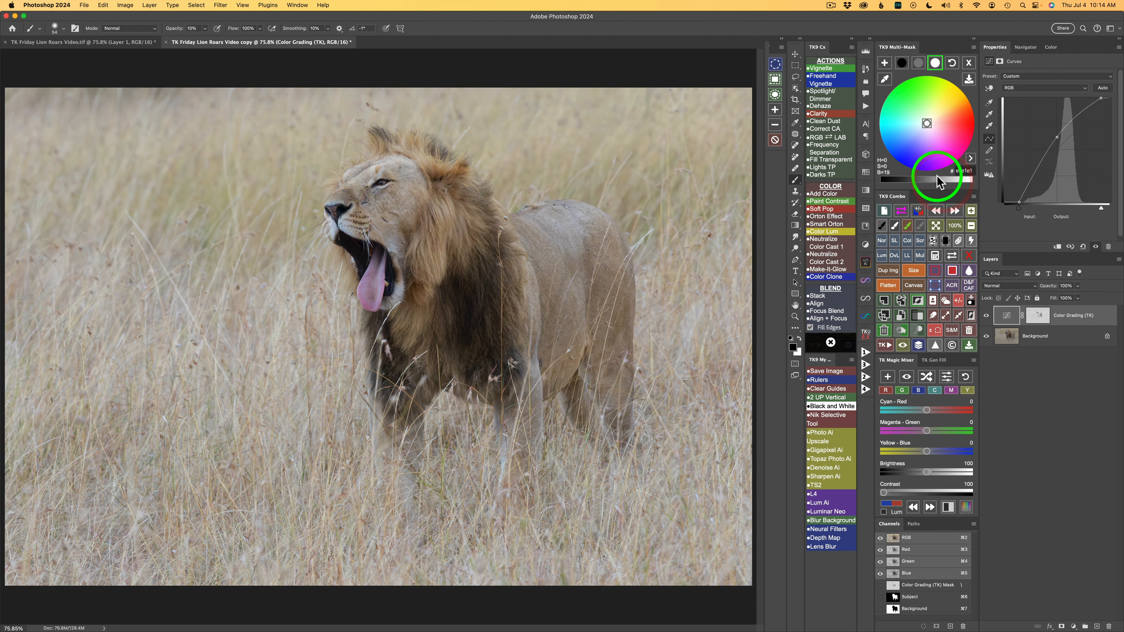
pyautogui.click(986, 315)
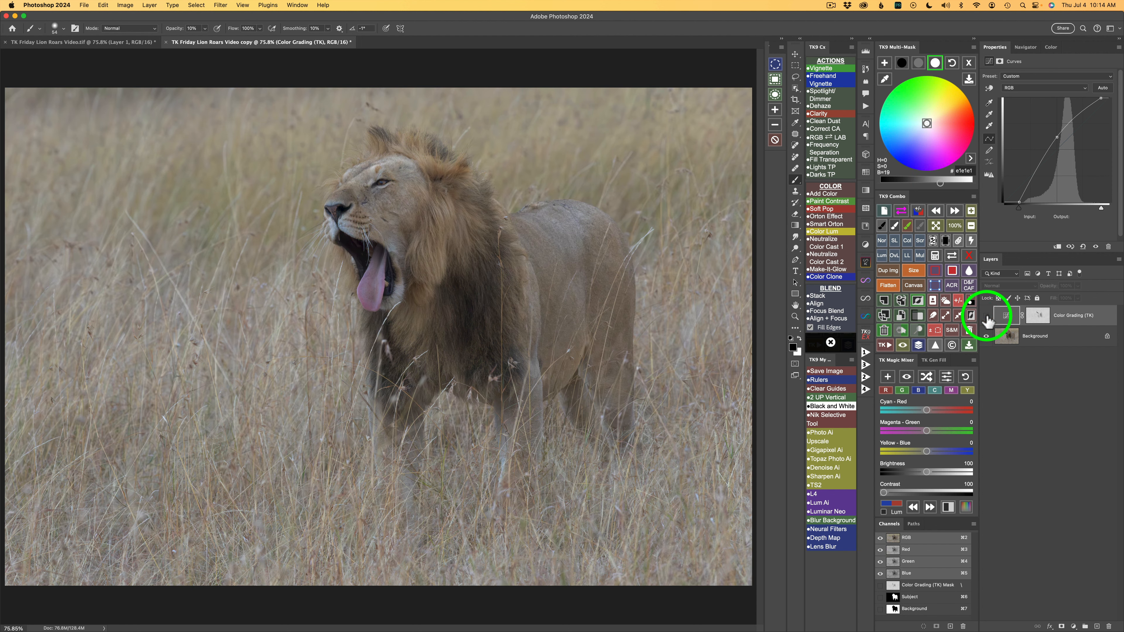
pyautogui.click(986, 315)
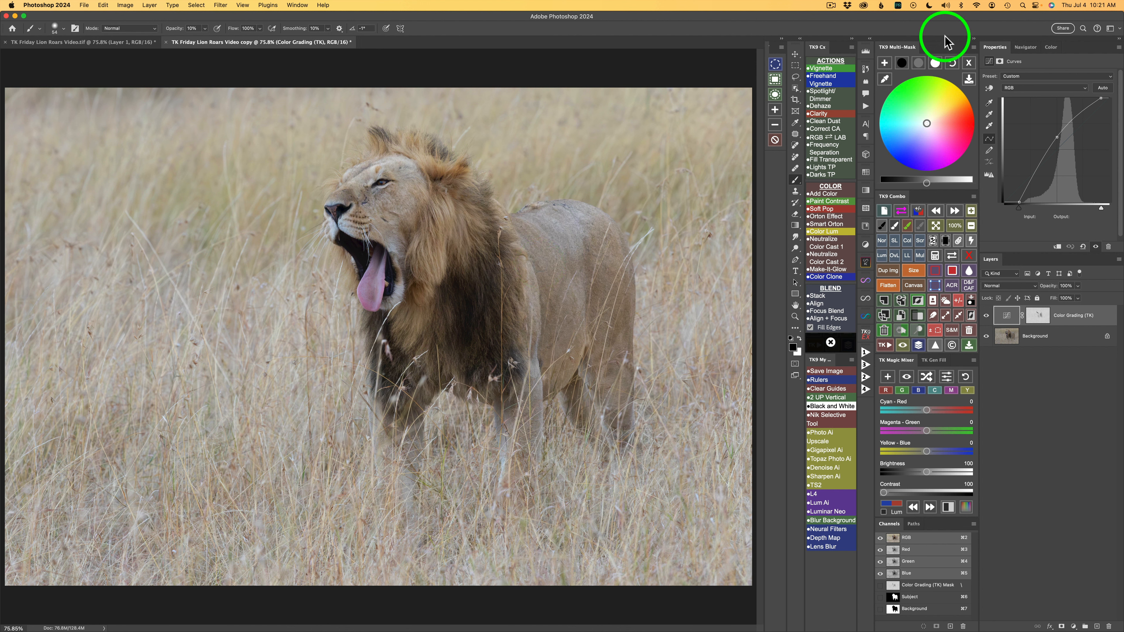
pyautogui.click(969, 64)
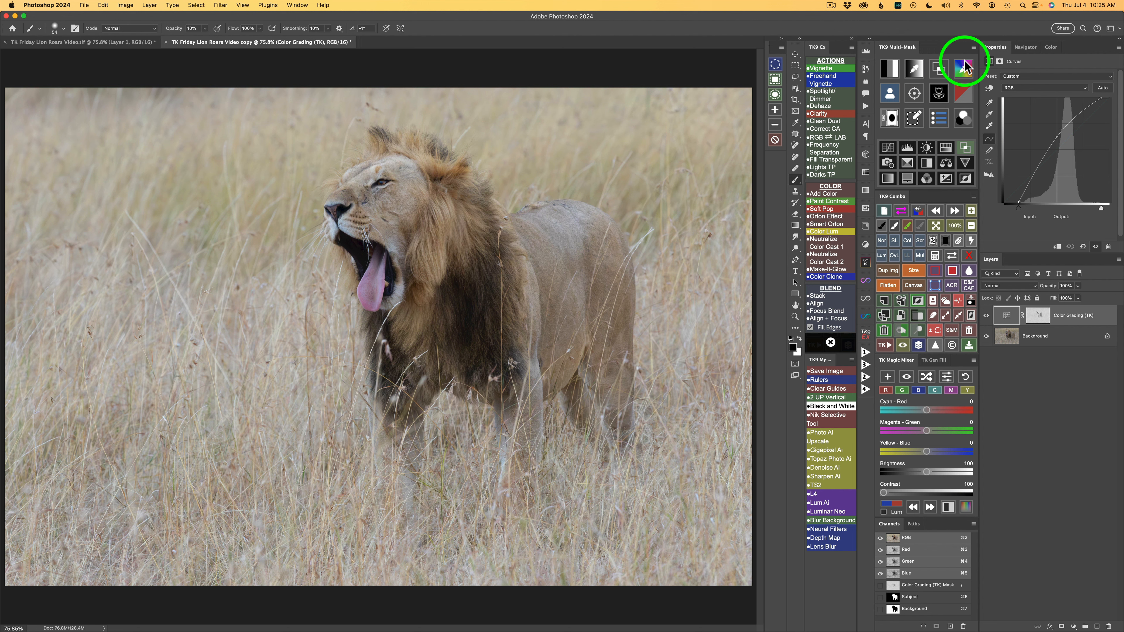
# Add a Brightness/Contrast adjustment layer limited to the Zone II dark tones through a Blend If mask
pyautogui.click(939, 69)
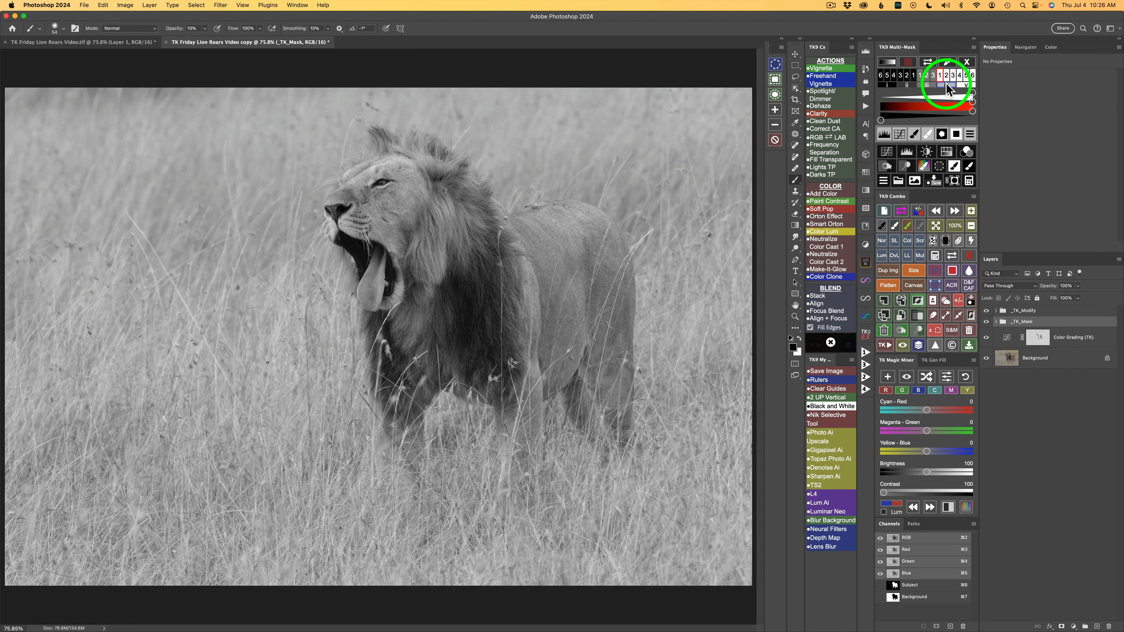
pyautogui.click(909, 85)
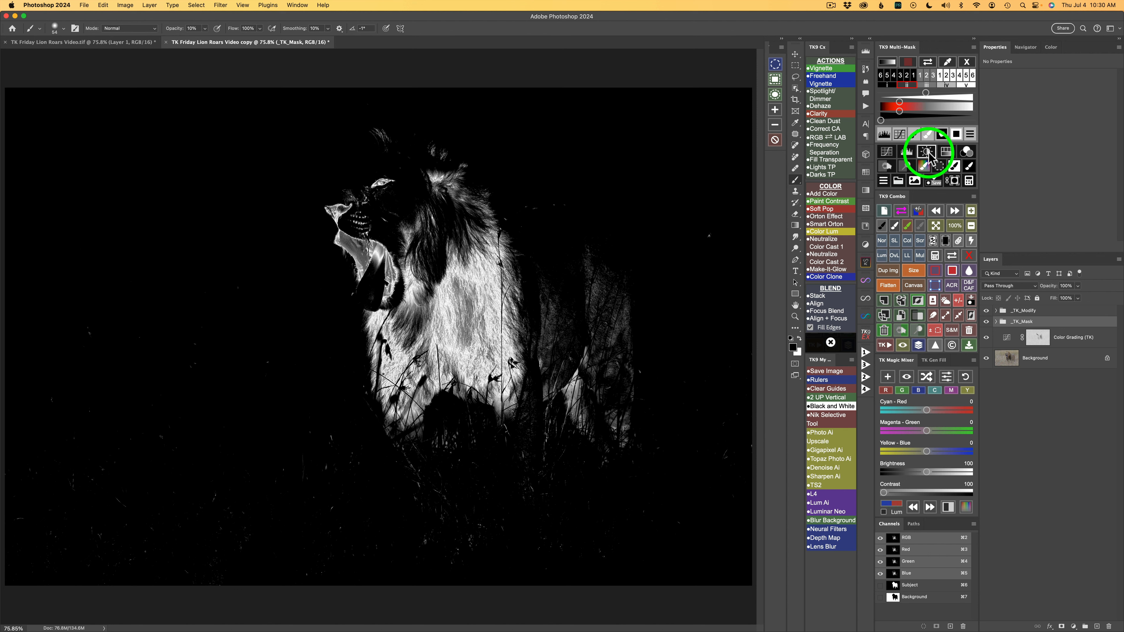
pyautogui.click(928, 152)
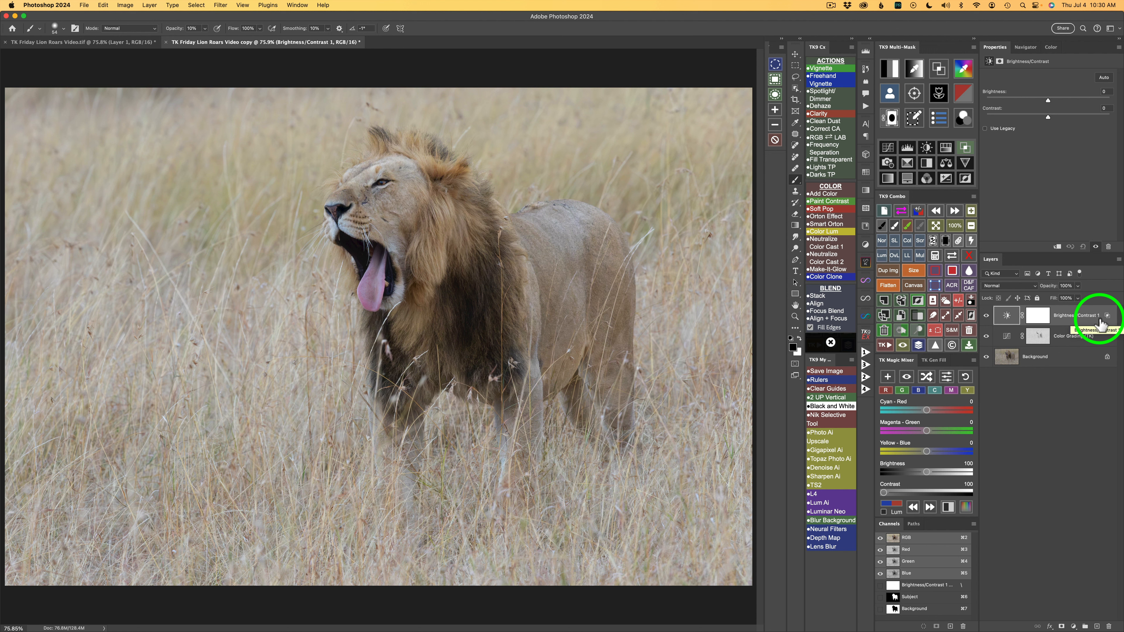
# Inspect the Brightness/Contrast layer's Blend If range and preview the affected tones with the magenta overlay
pyautogui.click(965, 149)
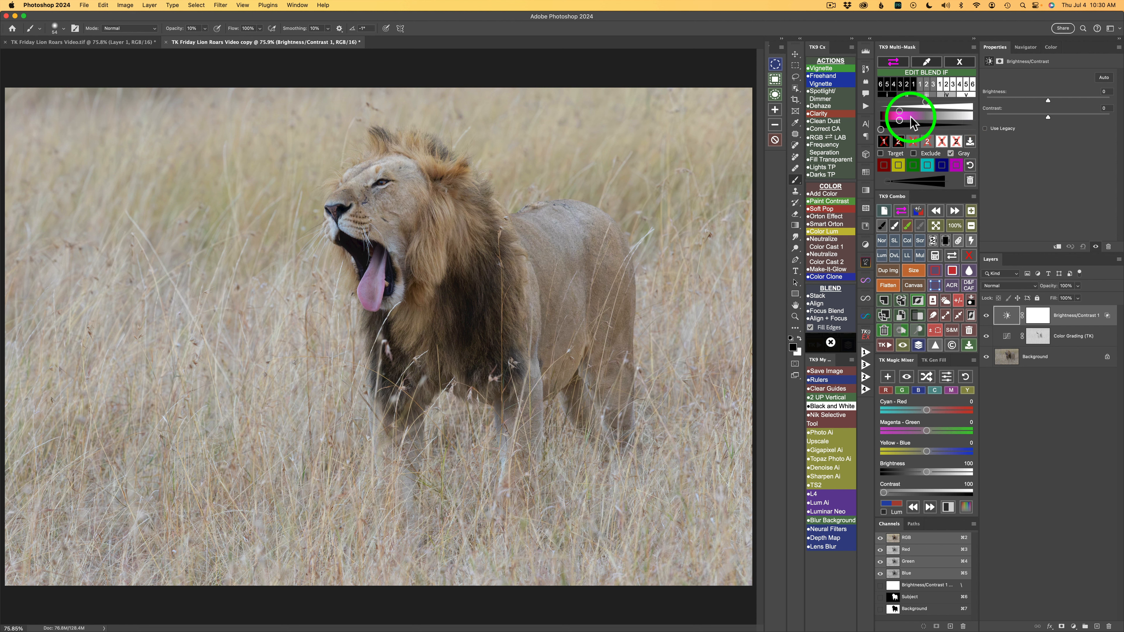
pyautogui.click(959, 62)
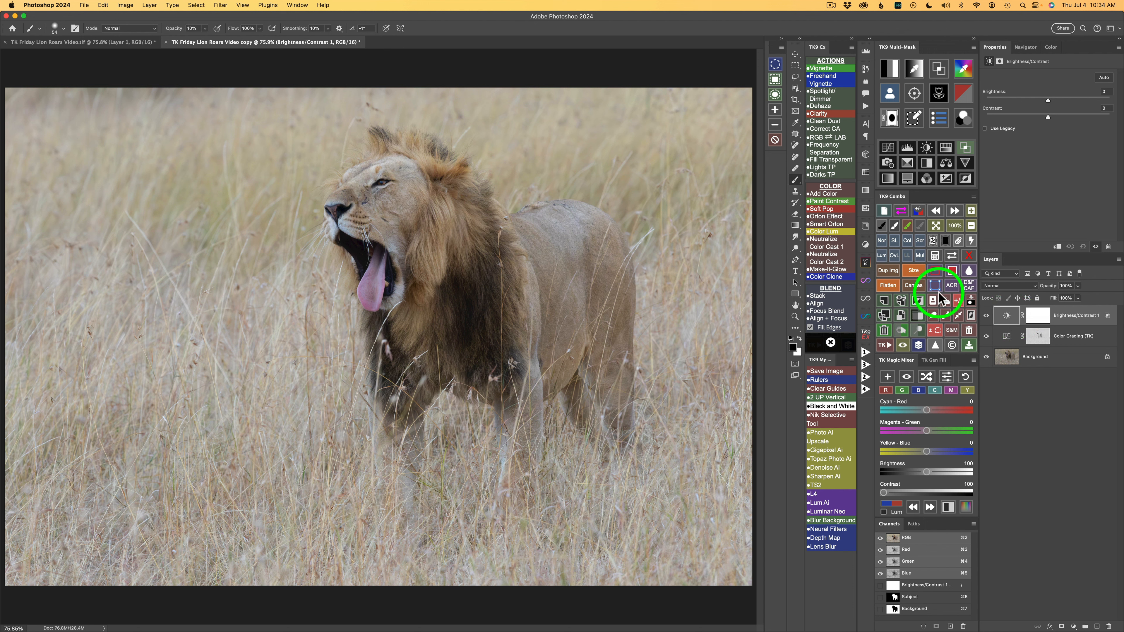
pyautogui.click(903, 211)
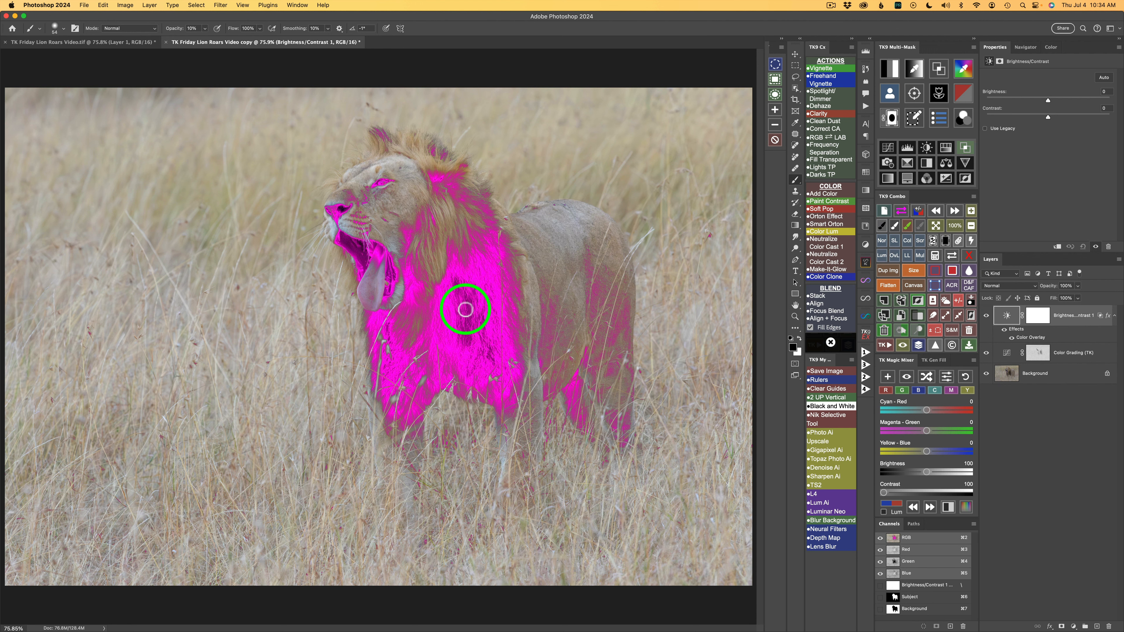
pyautogui.click(902, 211)
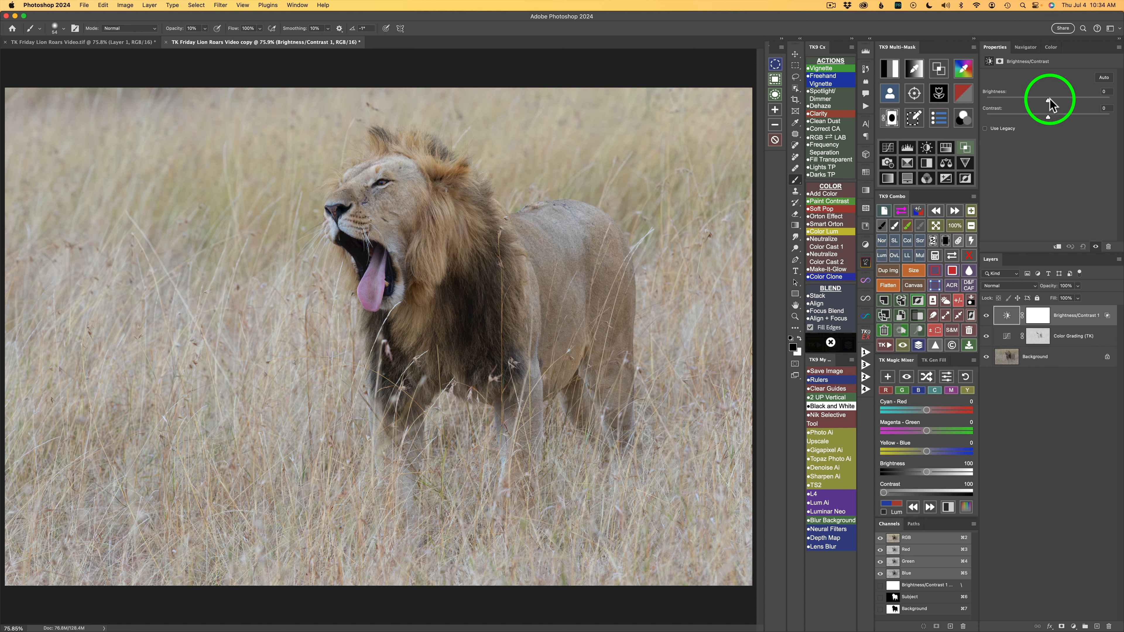
# Set the dark-tone adjustment's brightness to -30 and compare the photo with the layer off and on
pyautogui.moveTo(1048, 99); pyautogui.dragTo(1039, 98)
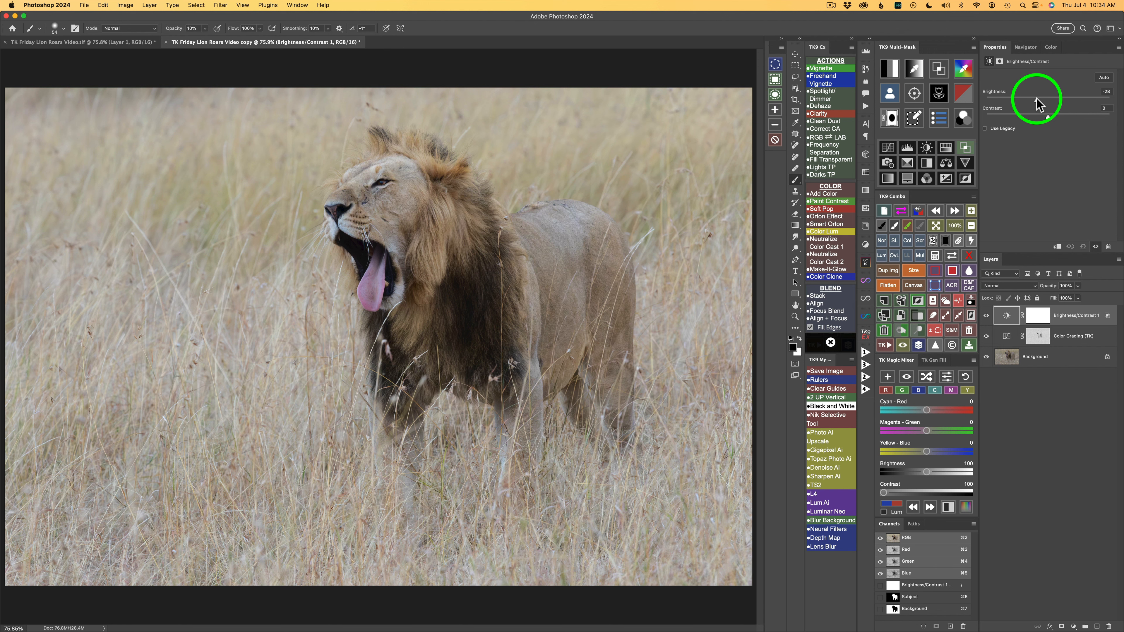
pyautogui.moveTo(1036, 99); pyautogui.dragTo(1036, 98)
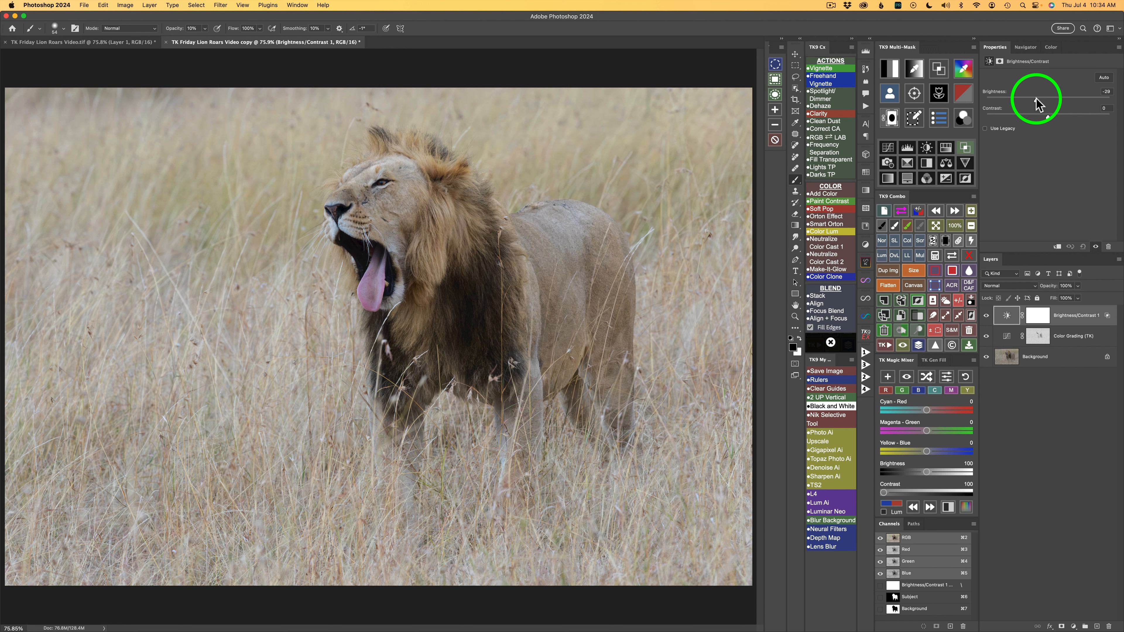
pyautogui.click(986, 315)
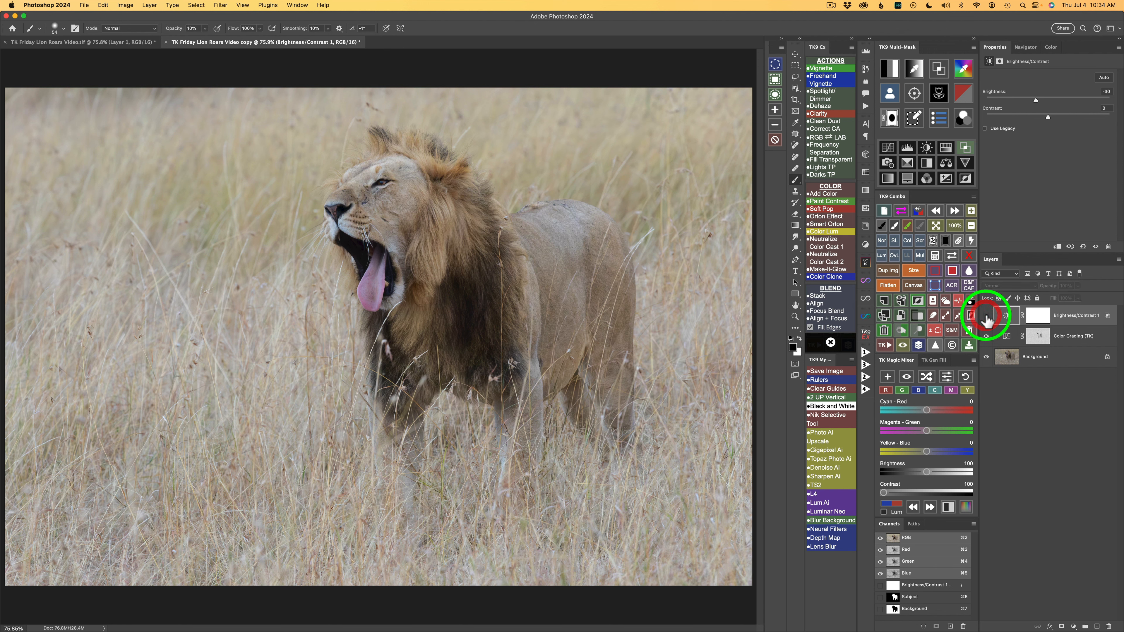
pyautogui.click(986, 316)
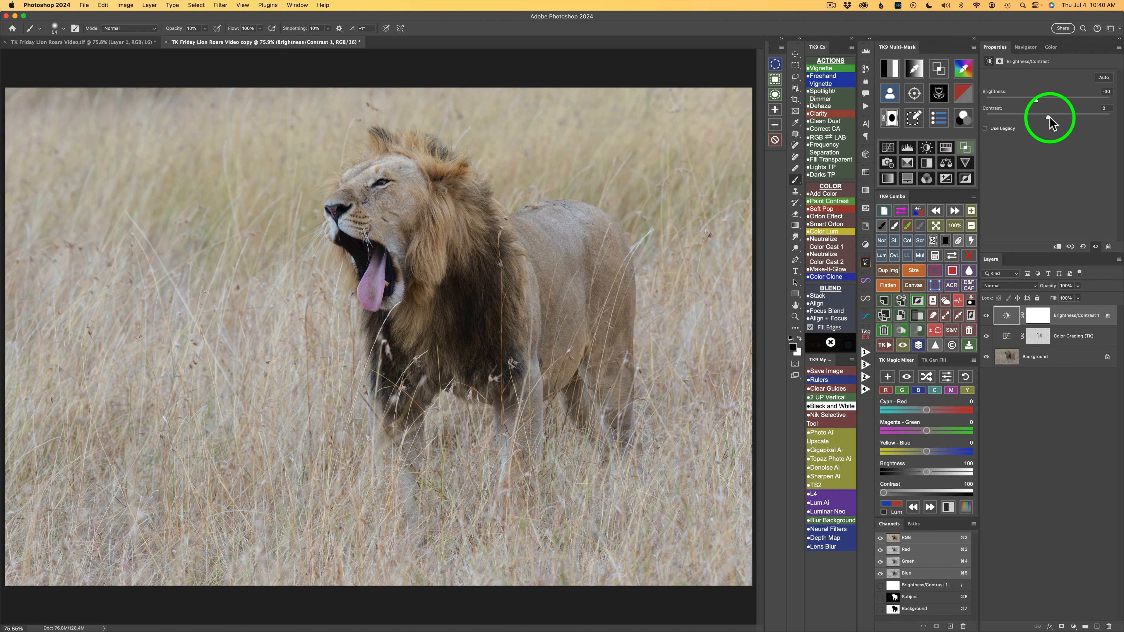
# Add a second Brightness/Contrast adjustment layer limited to the Zone III midtones through a Blend If mask
pyautogui.click(943, 69)
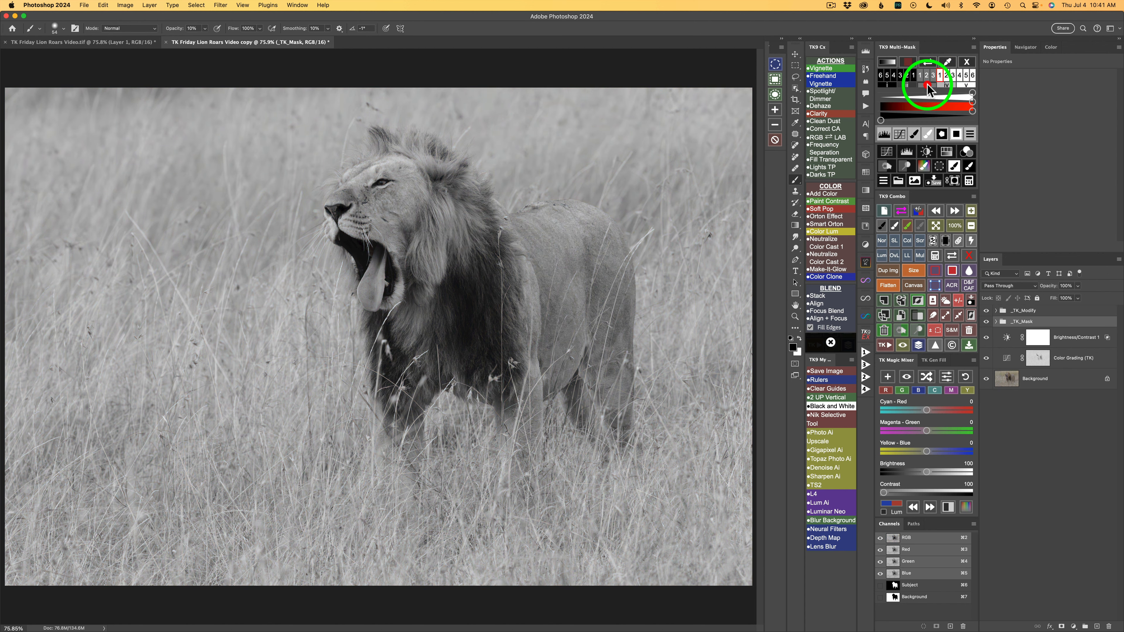
pyautogui.click(927, 84)
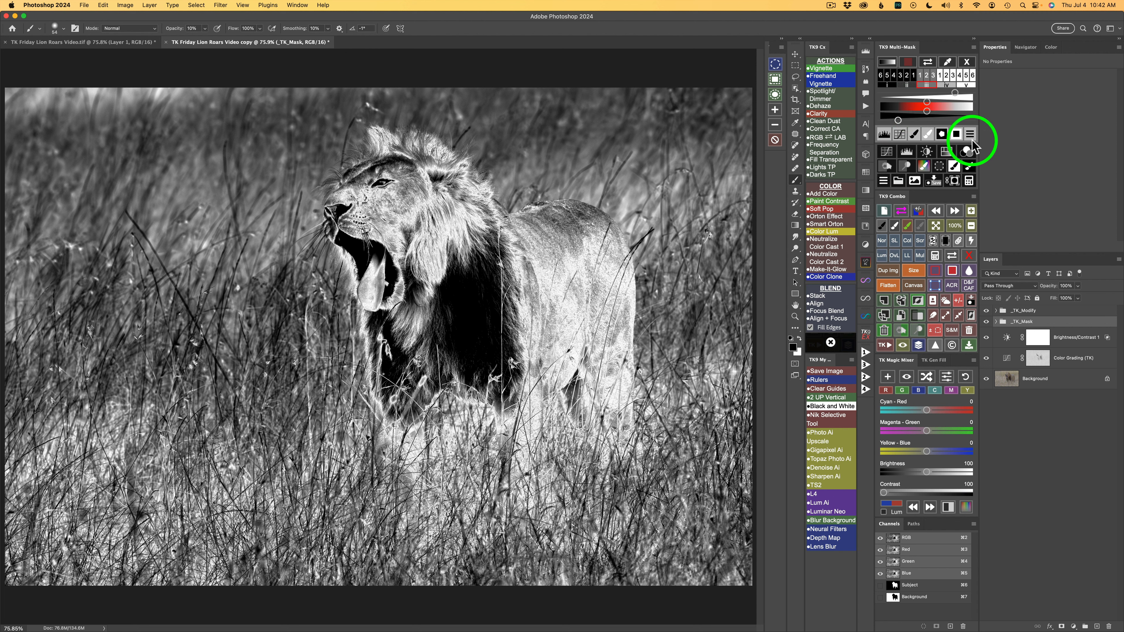
pyautogui.click(930, 155)
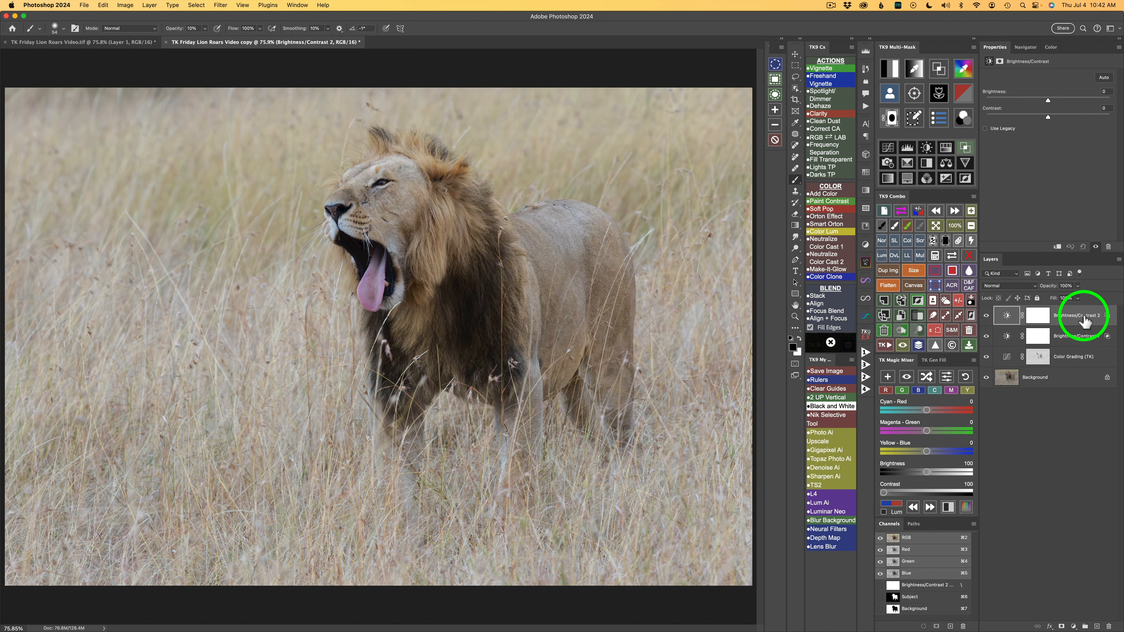
# Preview the tones affected by the midtone Brightness/Contrast layer with the magenta overlay and turn the overlay off again
pyautogui.moveTo(1106, 322)
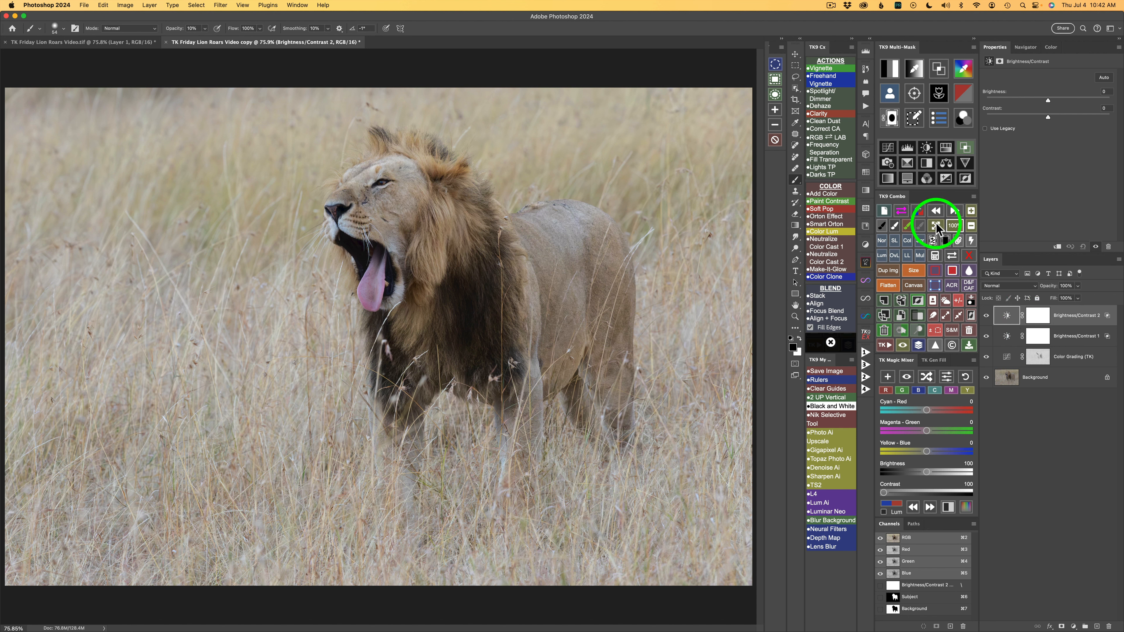
pyautogui.click(900, 213)
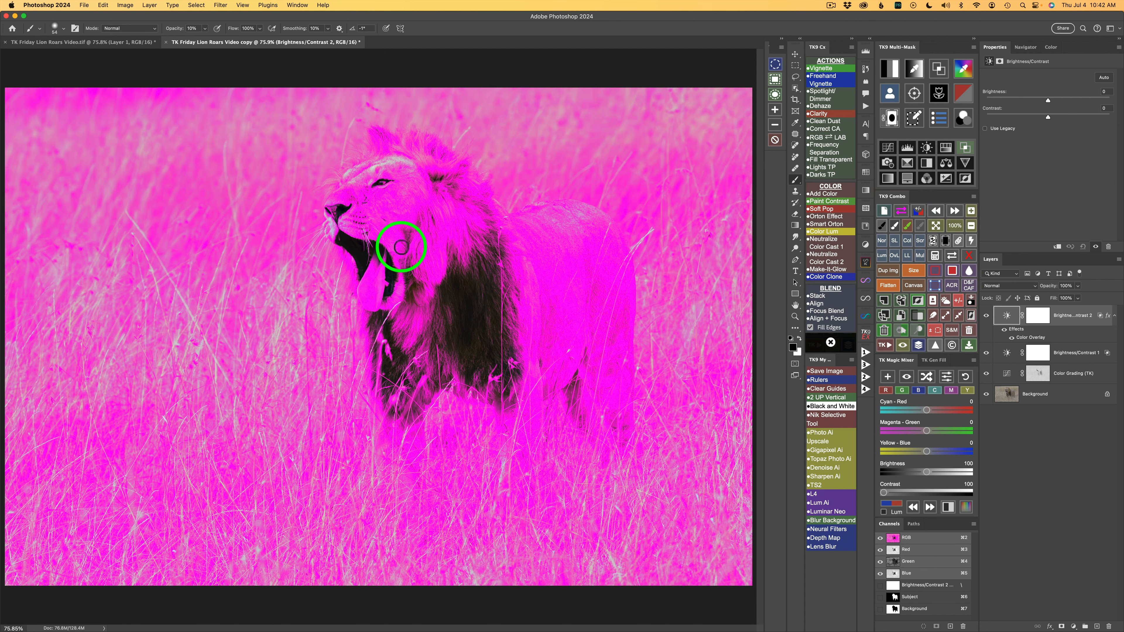
pyautogui.click(901, 213)
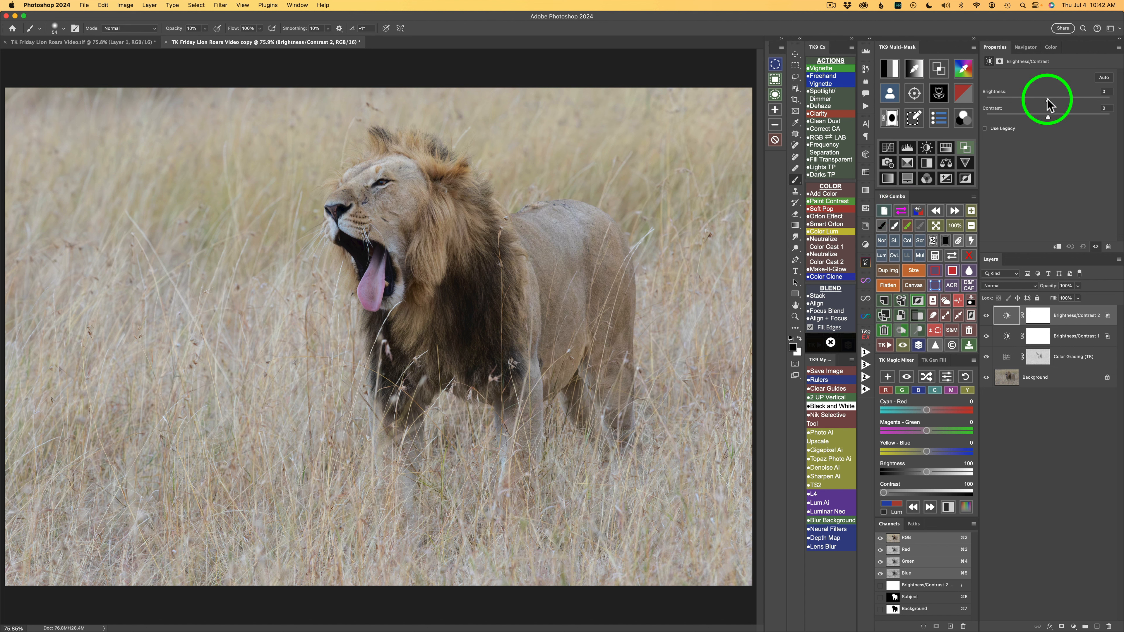
# Set the midtone adjustment's brightness to -37 and compare the photo with the layer off and on
pyautogui.moveTo(1046, 98); pyautogui.dragTo(1034, 100)
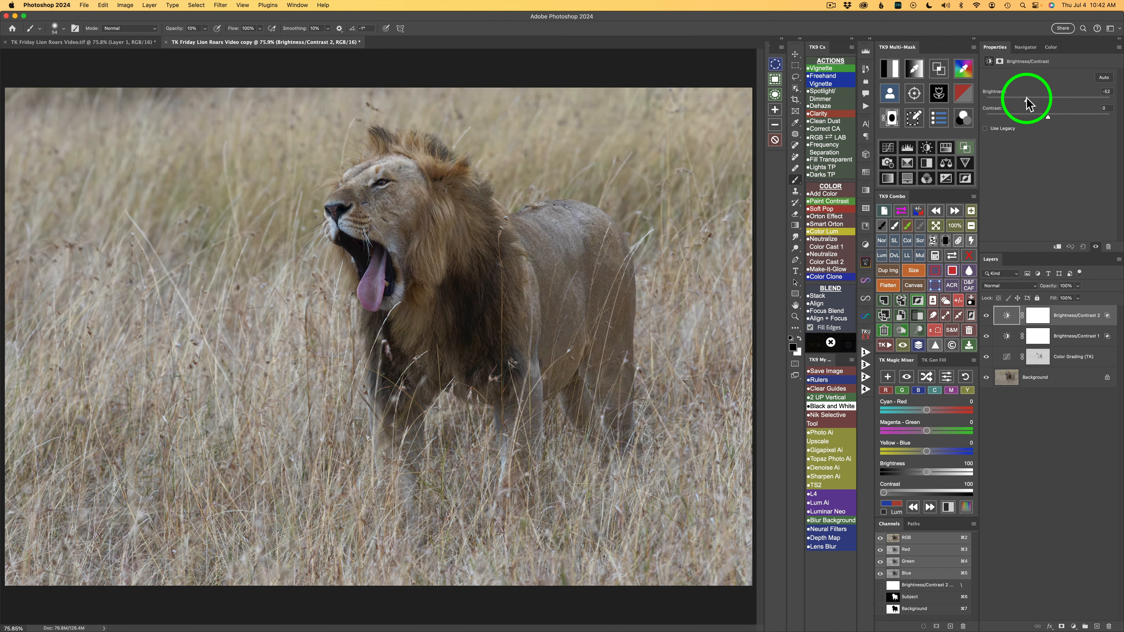
pyautogui.moveTo(1025, 101); pyautogui.dragTo(1035, 98)
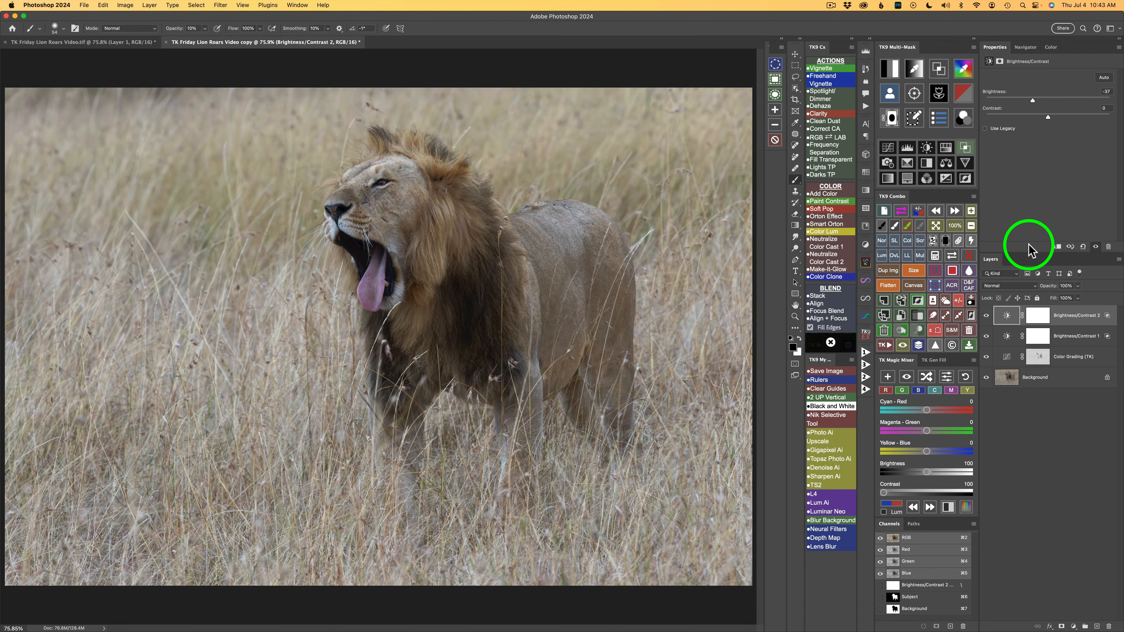
pyautogui.click(987, 316)
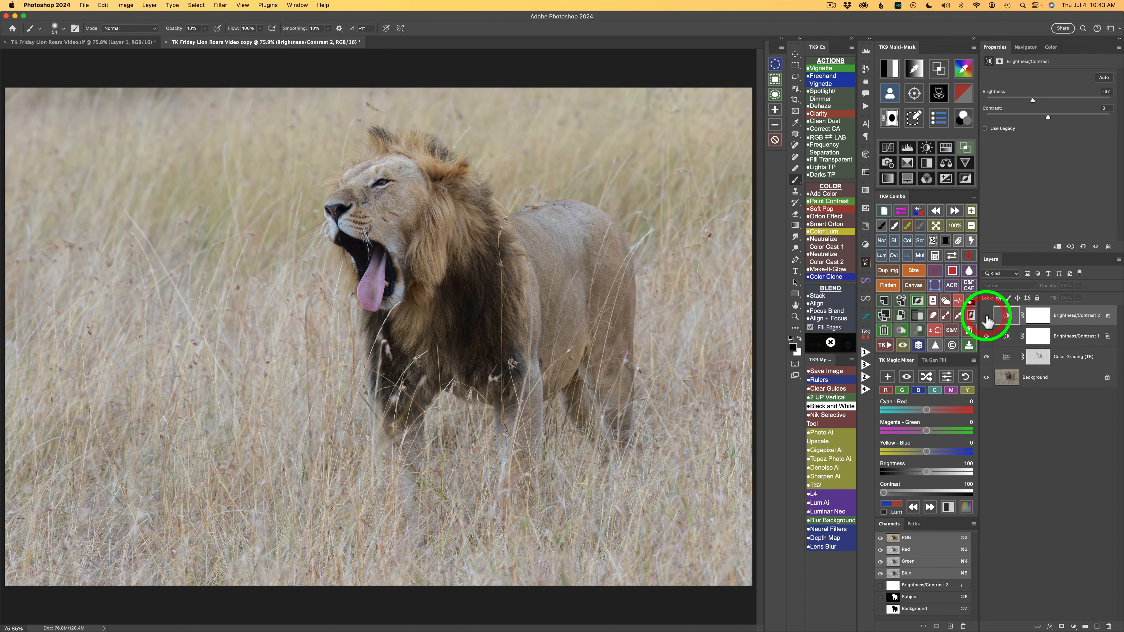
pyautogui.click(987, 316)
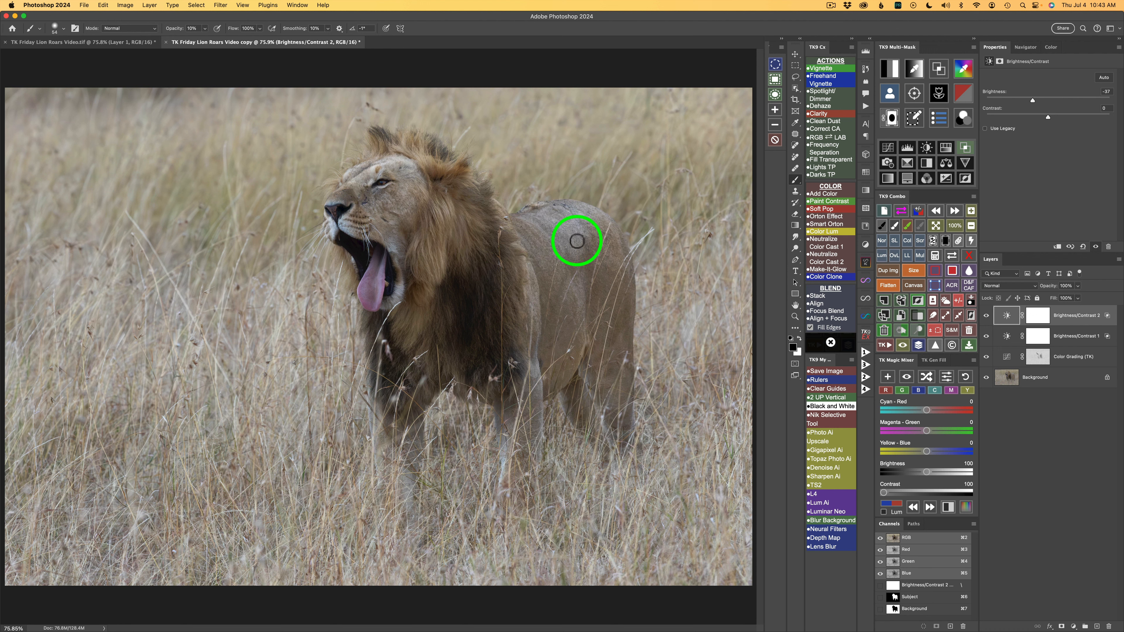
# Subtract the saved Subject selection from the midtone adjustment's layer mask and compare the photo with the layer off and on
pyautogui.click(936, 256)
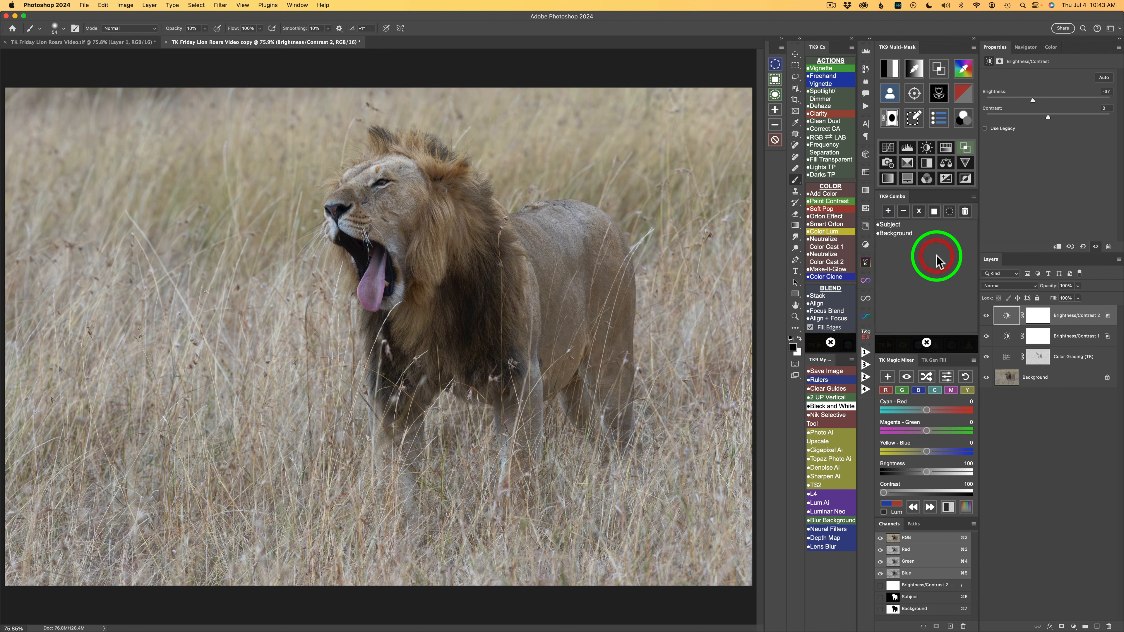
pyautogui.click(898, 224)
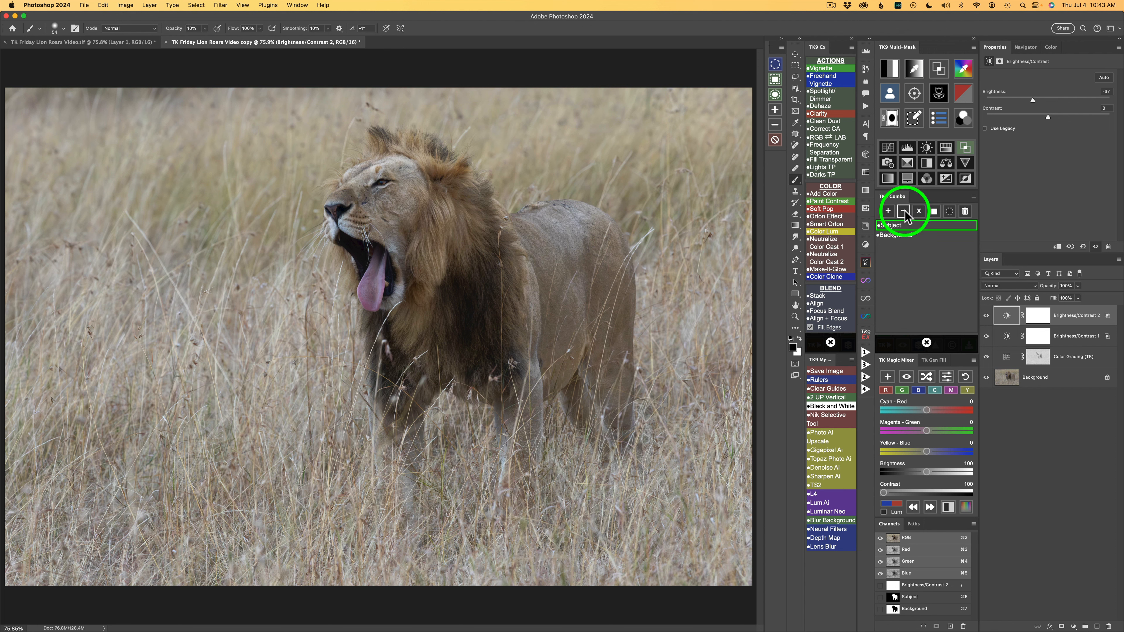
pyautogui.click(904, 212)
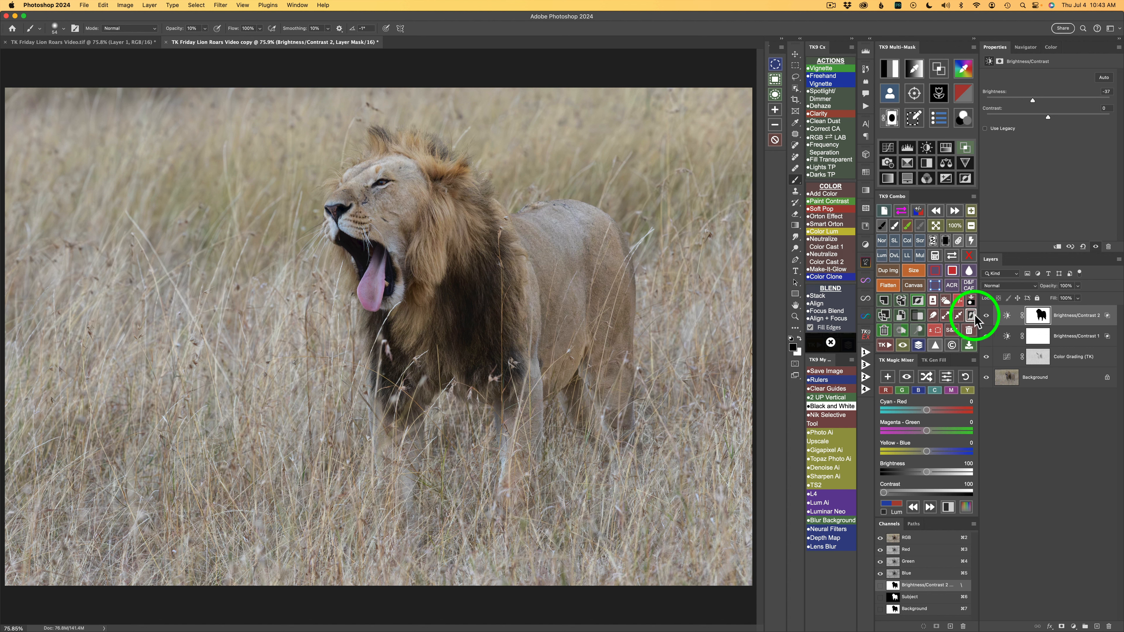
pyautogui.click(986, 315)
pyautogui.click(986, 315)
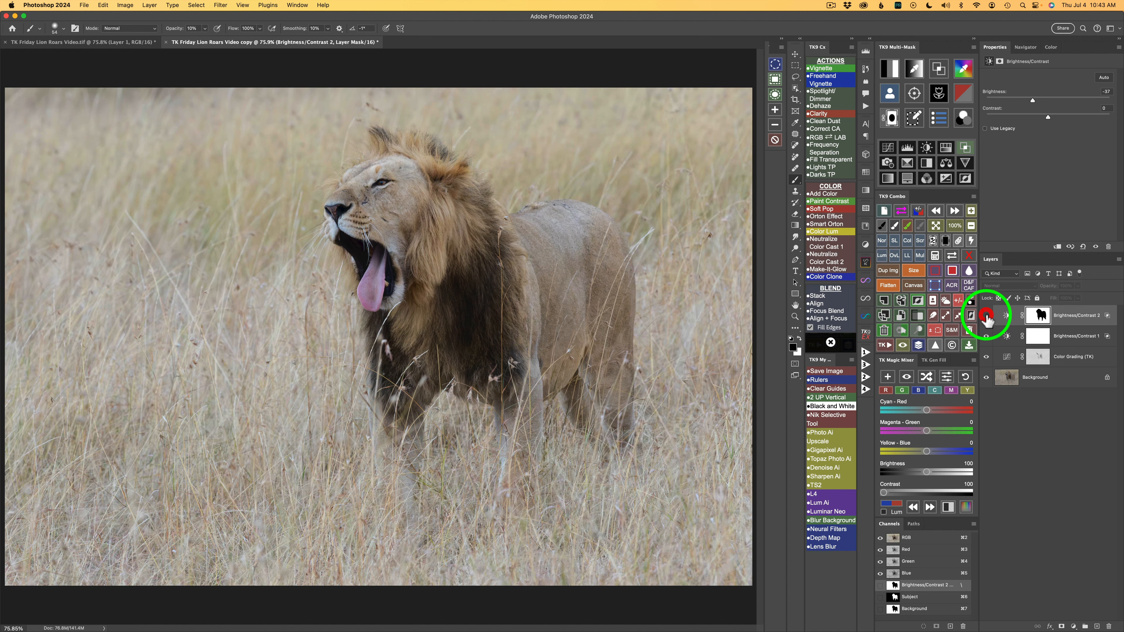
pyautogui.click(987, 316)
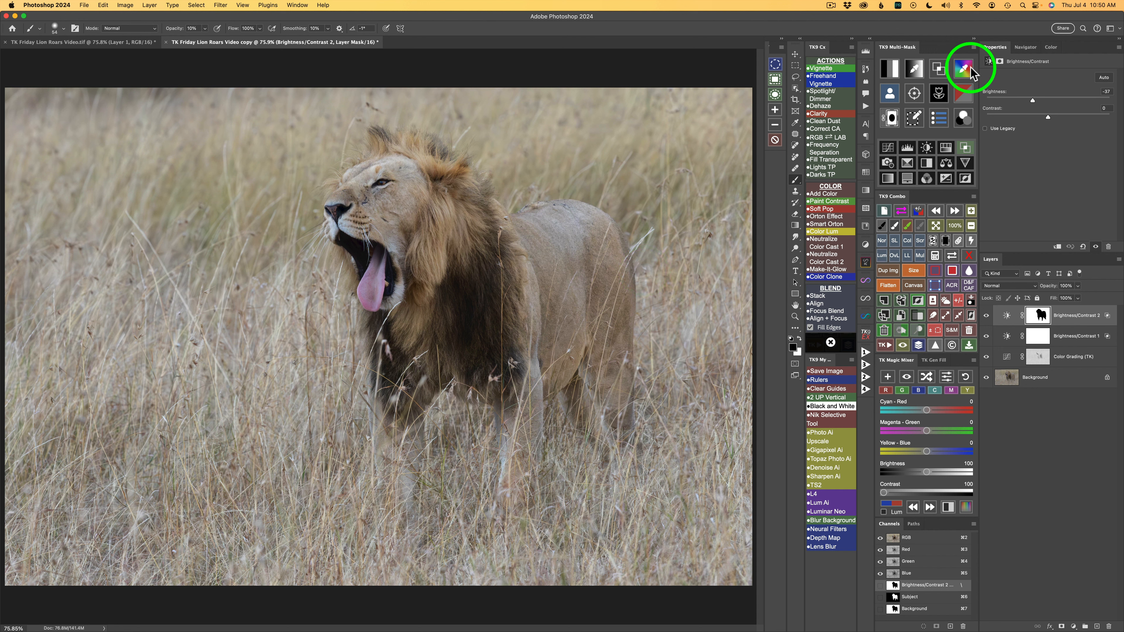
# Add a third Brightness/Contrast adjustment layer limited to a light-tone zone through a Blend If mask
pyautogui.click(939, 70)
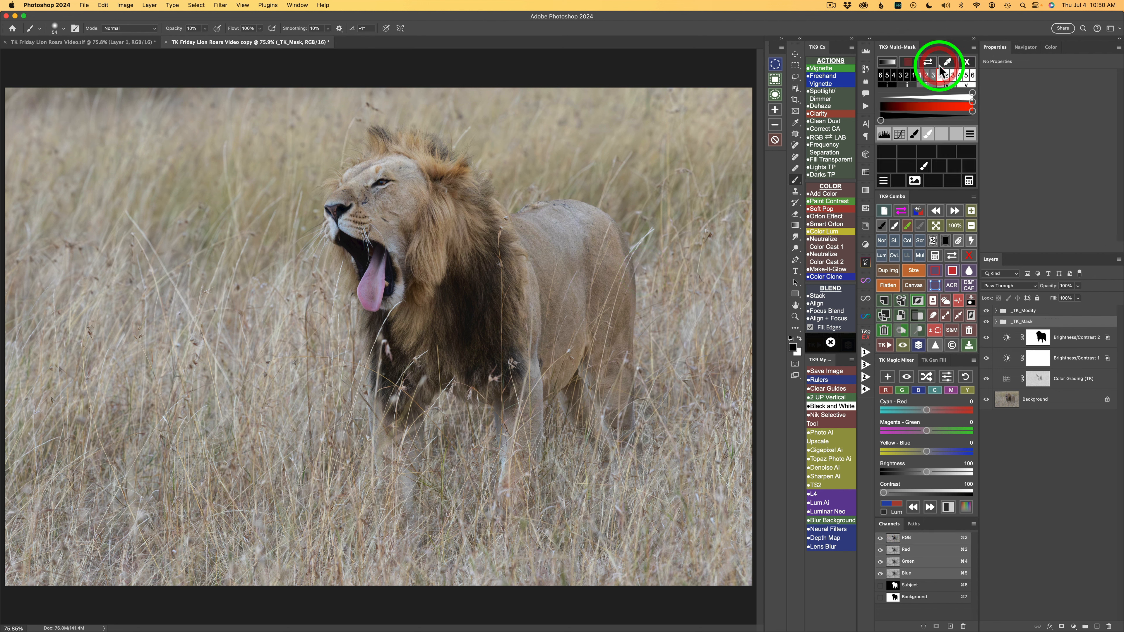
pyautogui.click(948, 86)
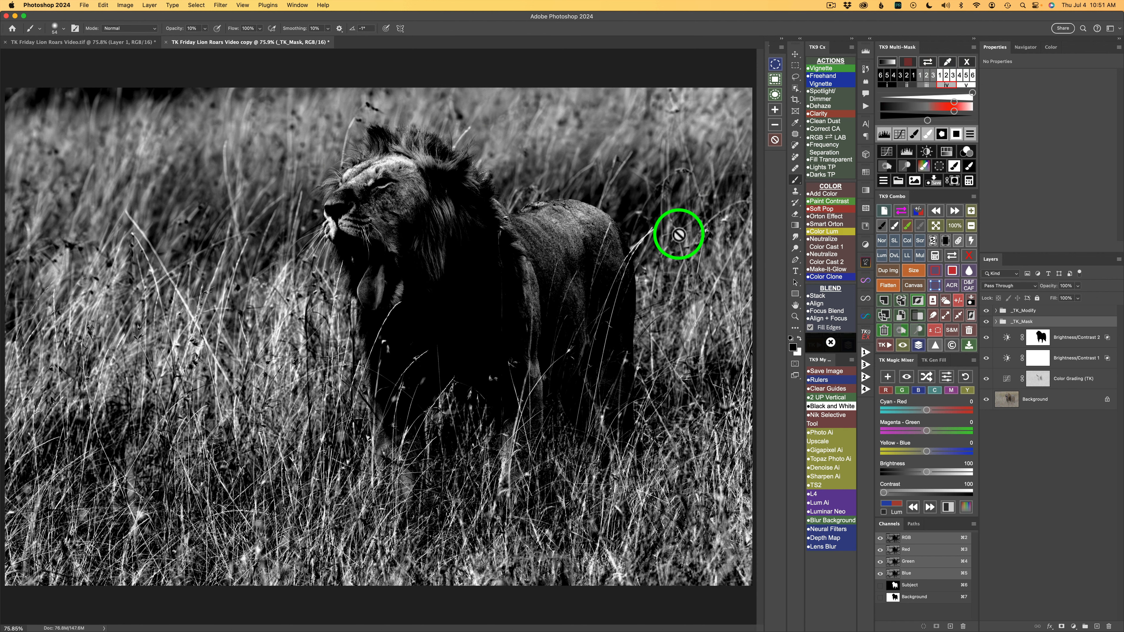
pyautogui.click(927, 151)
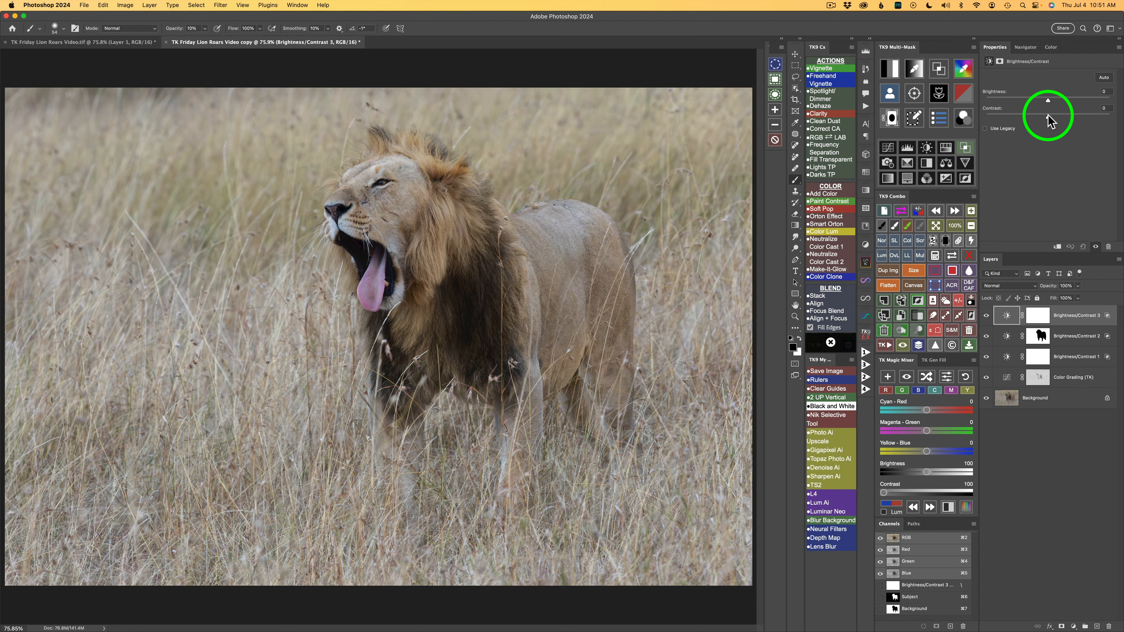
# Set the light-tone adjustment's contrast to 51 and compare the photo with the layer off and on
pyautogui.moveTo(1047, 115); pyautogui.dragTo(1064, 116)
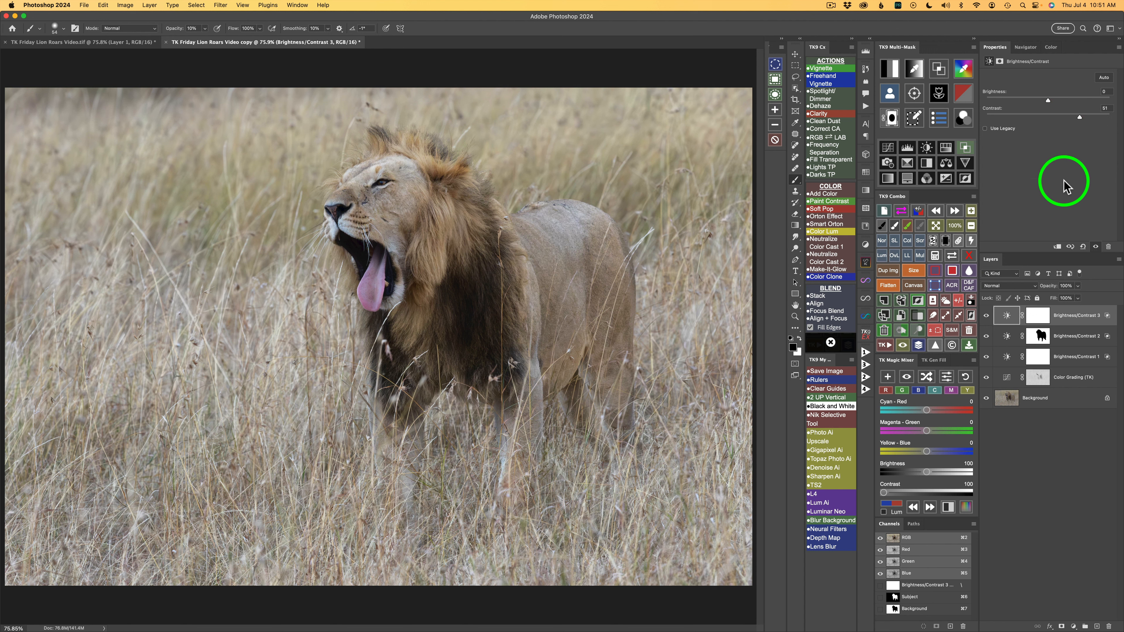
pyautogui.click(986, 315)
pyautogui.click(986, 316)
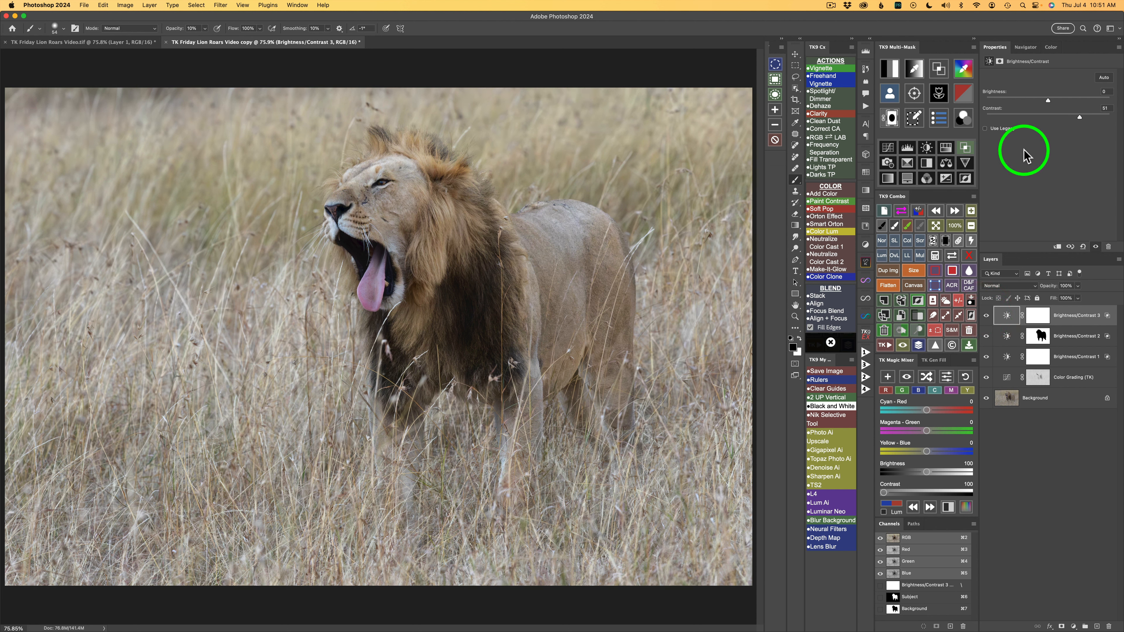
pyautogui.click(1038, 315)
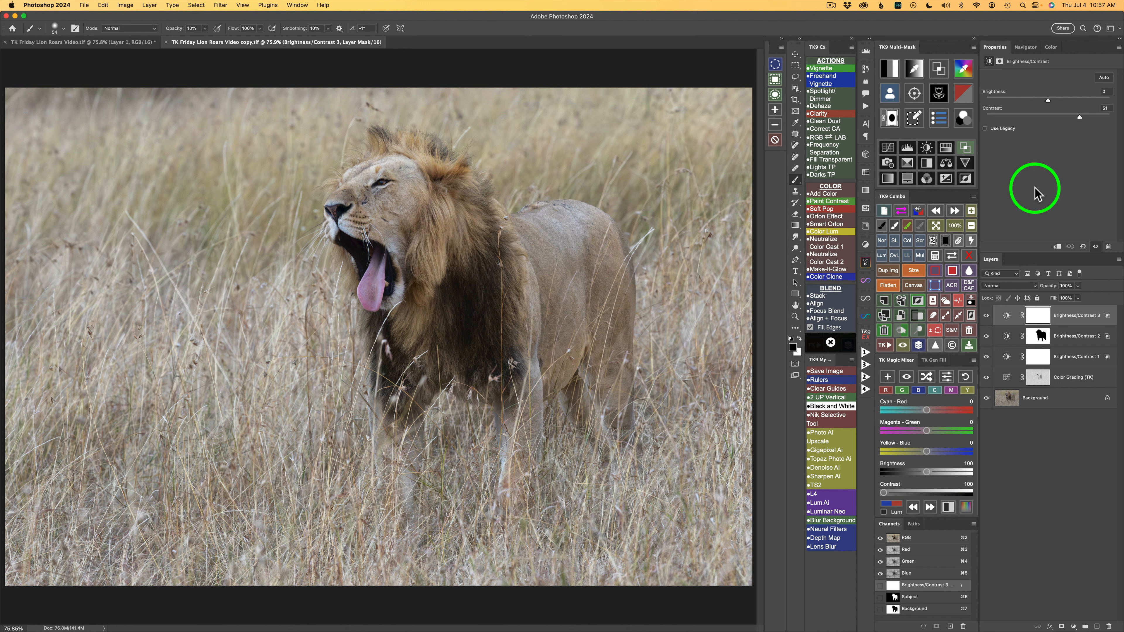
# Load the saved Background mask and add a Solid Color fill layer through it so only the grass is tinted
pyautogui.click(891, 95)
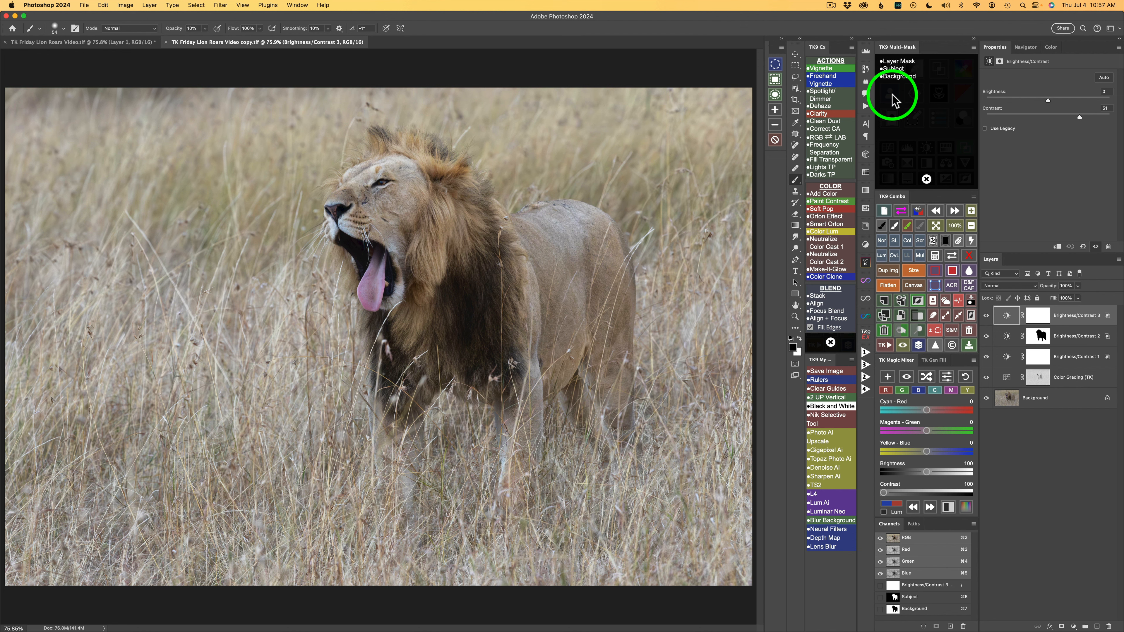
pyautogui.click(898, 76)
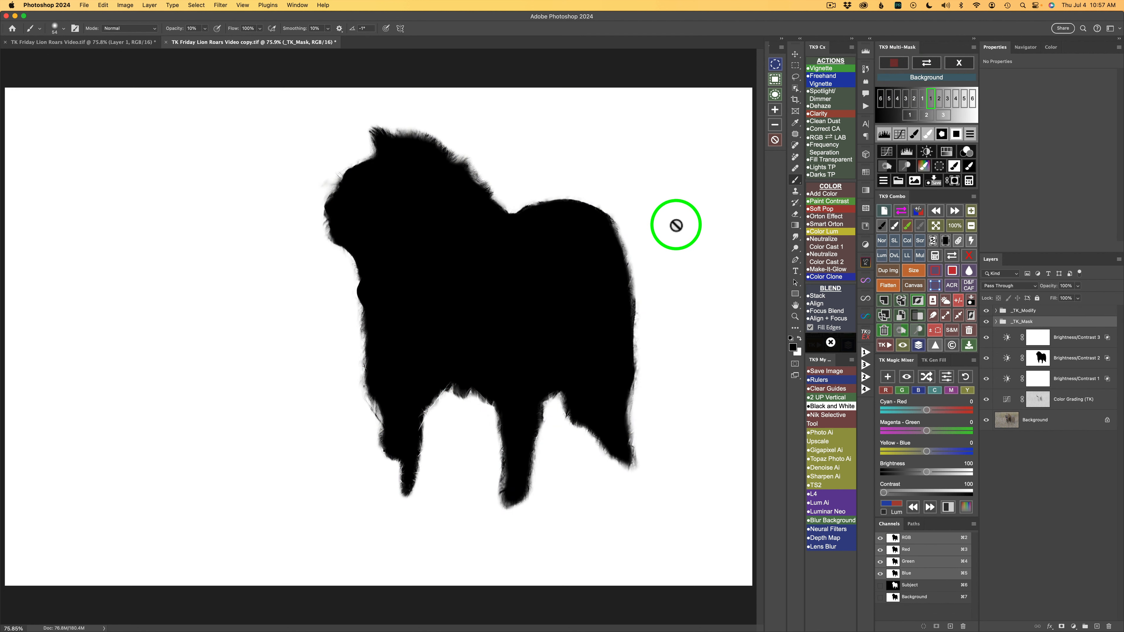
pyautogui.click(884, 181)
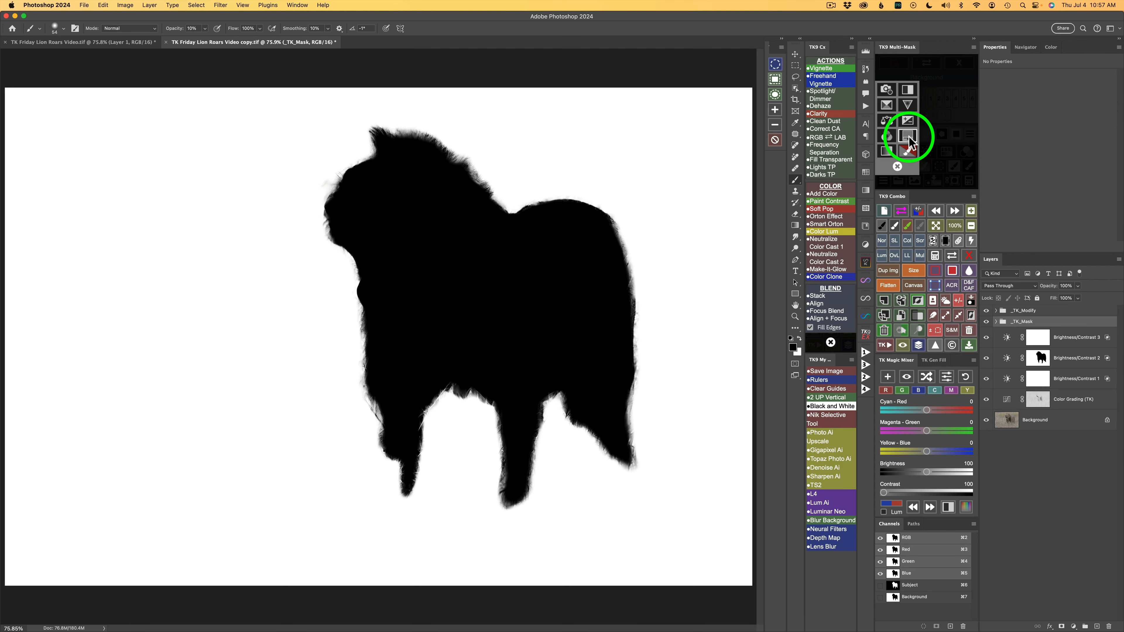
pyautogui.click(907, 135)
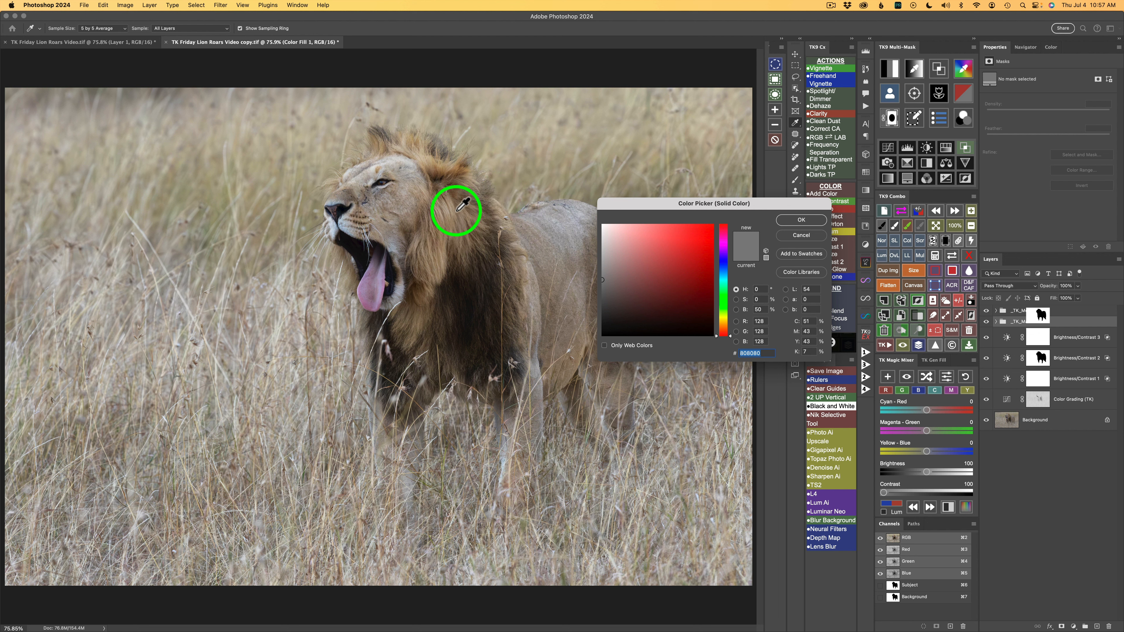
# Sample the fill color from the lion's mane, refine it to 9f8561, and compare the photo with the fill off and on
pyautogui.click(443, 170)
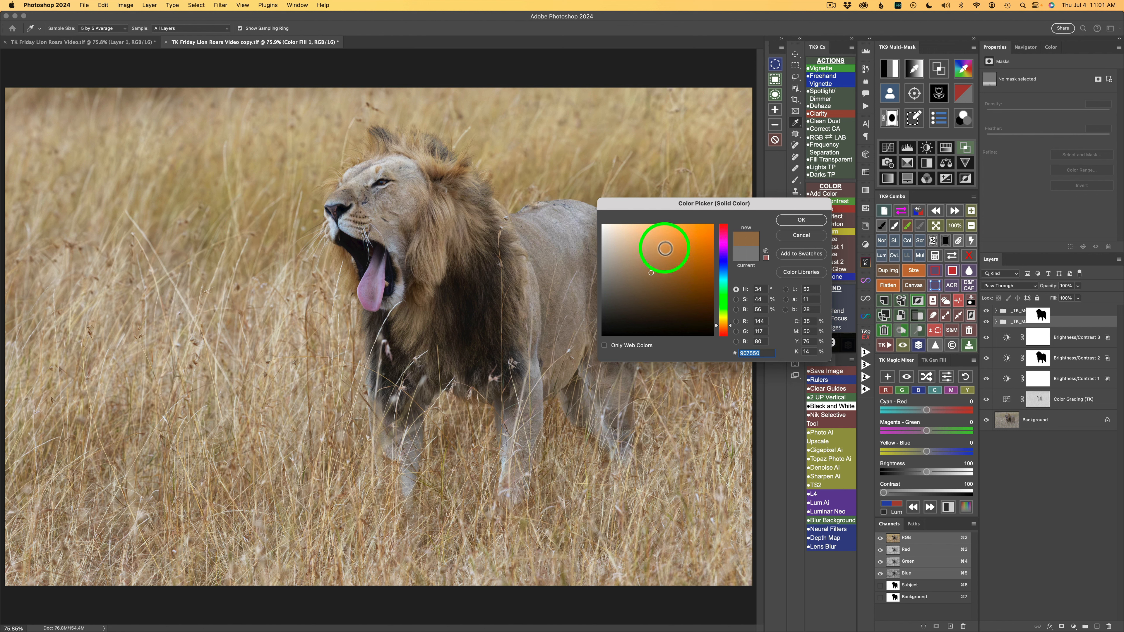
pyautogui.moveTo(652, 275)
pyautogui.mouseDown()
pyautogui.moveTo(663, 268)
pyautogui.moveTo(665, 285)
pyautogui.moveTo(693, 269)
pyautogui.moveTo(637, 269)
pyautogui.moveTo(646, 266)
pyautogui.mouseUp()
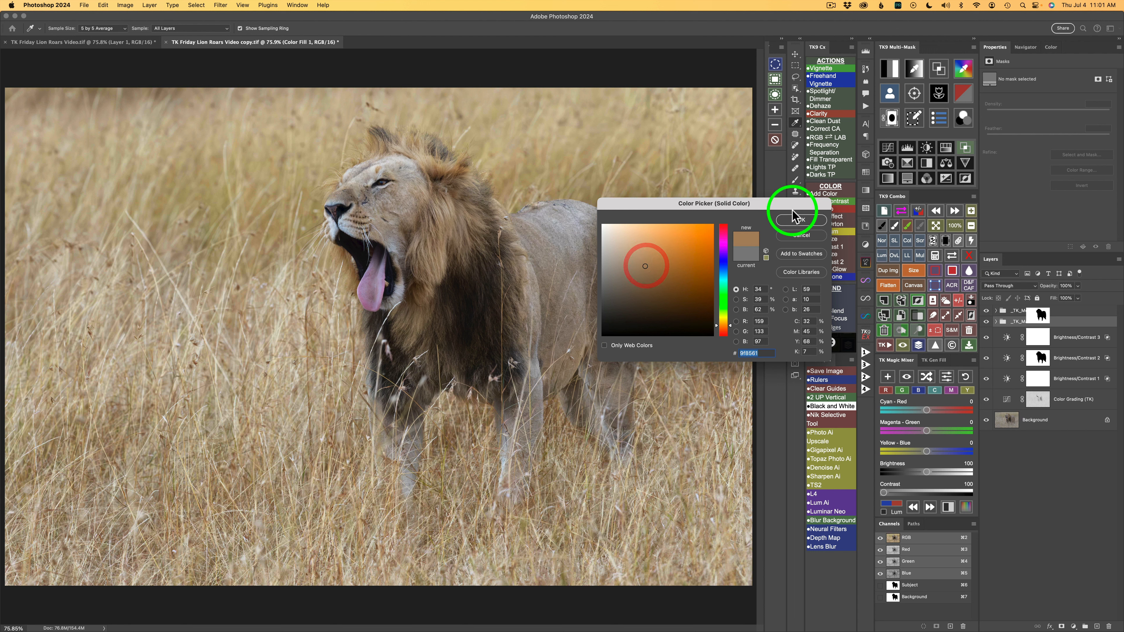
pyautogui.click(799, 220)
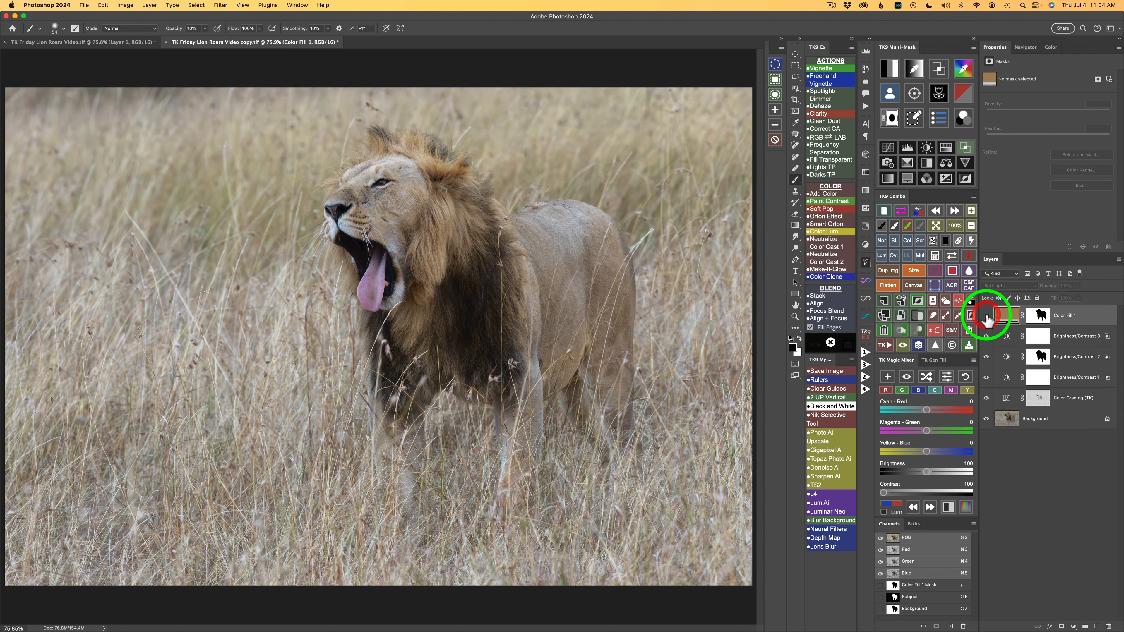
pyautogui.click(986, 316)
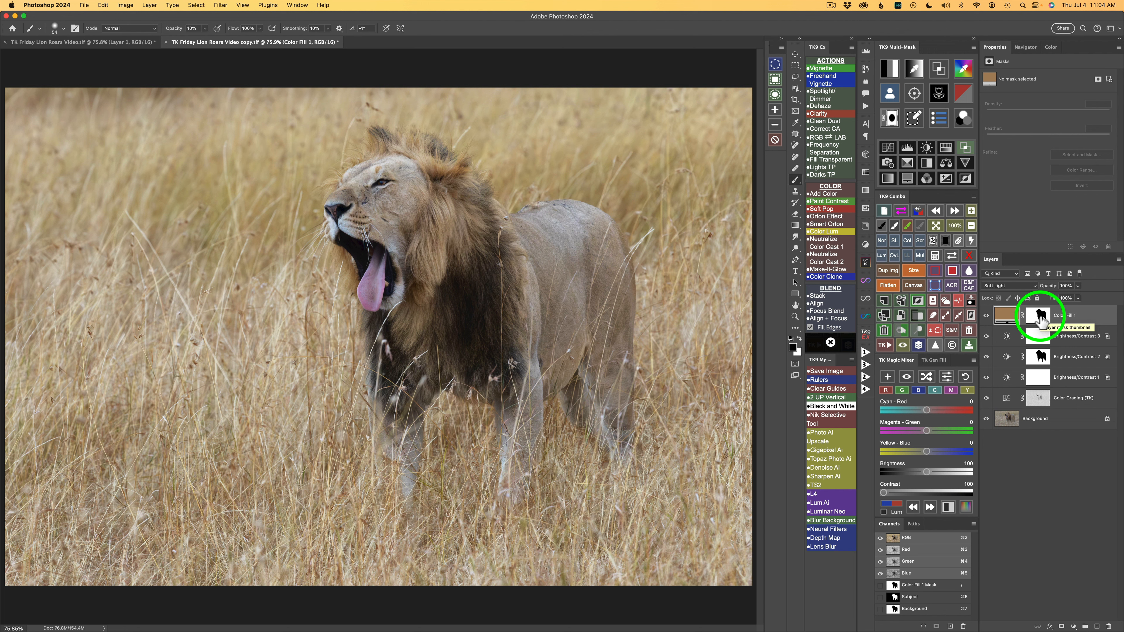
# Try a green hue for the background fill, then paste in the golden hex color 8d6d1f instead
pyautogui.doubleClick(1007, 315)
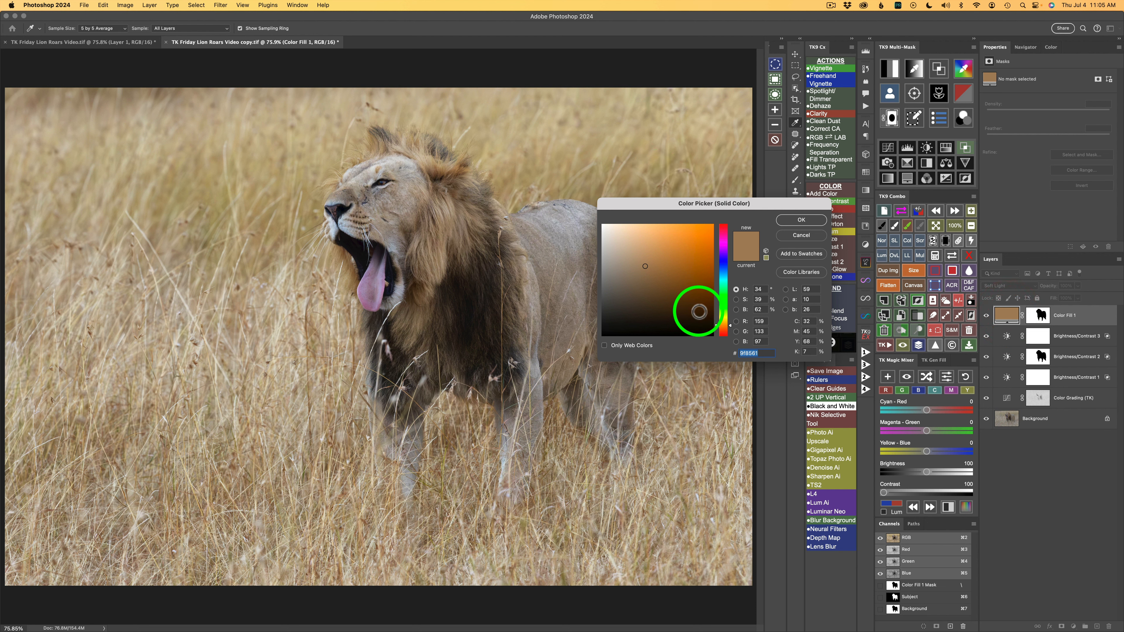
pyautogui.moveTo(730, 322)
pyautogui.mouseDown()
pyautogui.moveTo(729, 302)
pyautogui.moveTo(729, 312)
pyautogui.mouseUp()
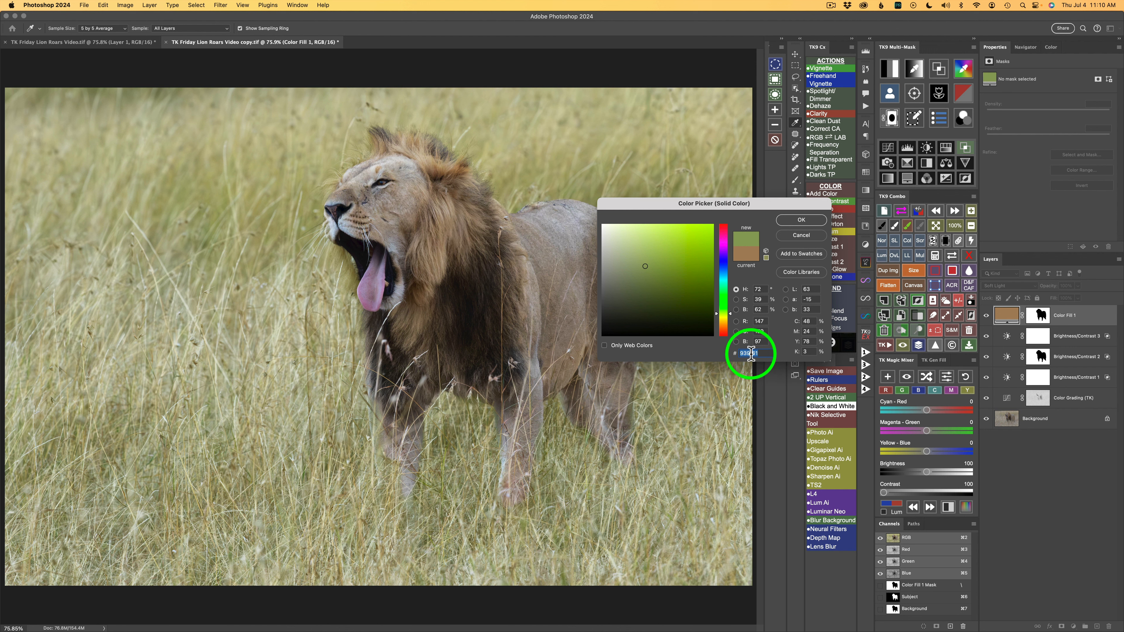
pyautogui.rightClick(751, 354)
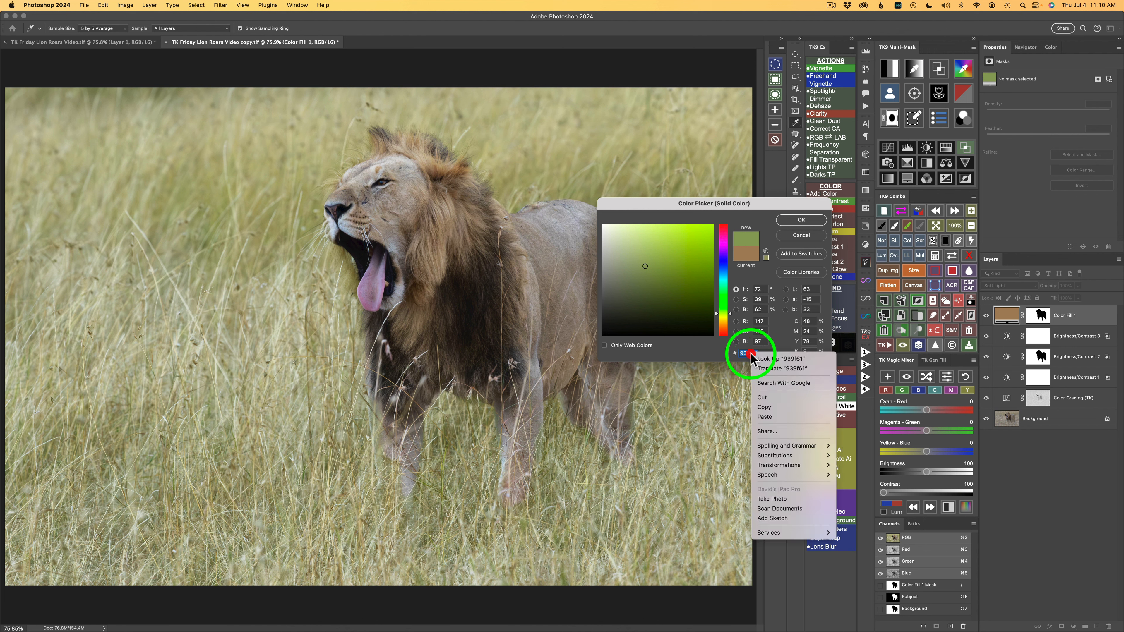
pyautogui.click(767, 417)
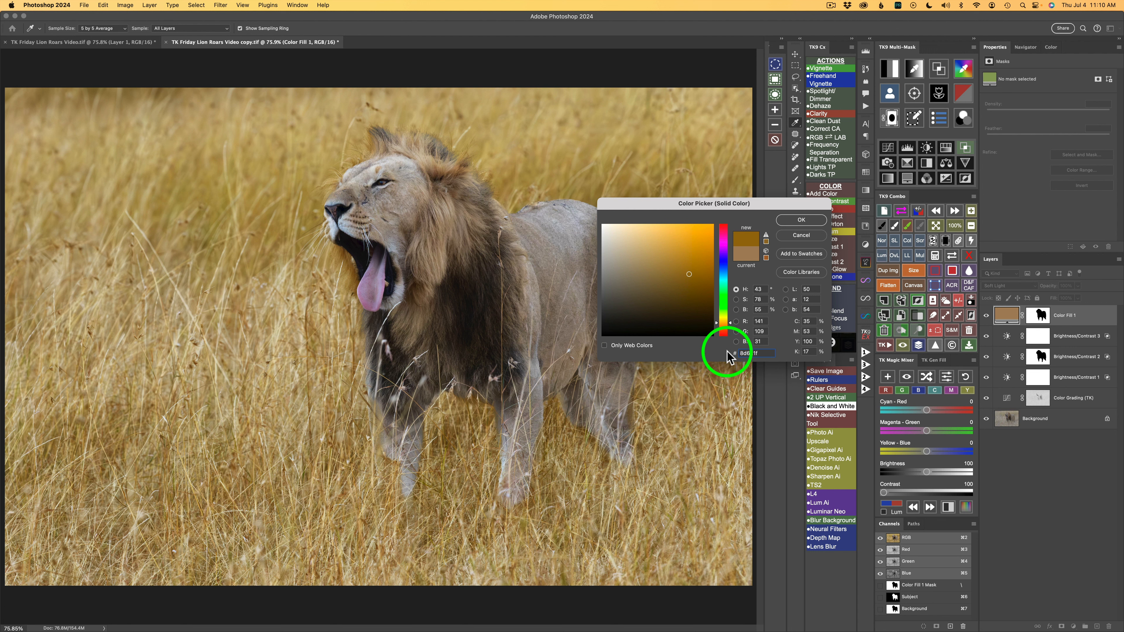
pyautogui.click(801, 219)
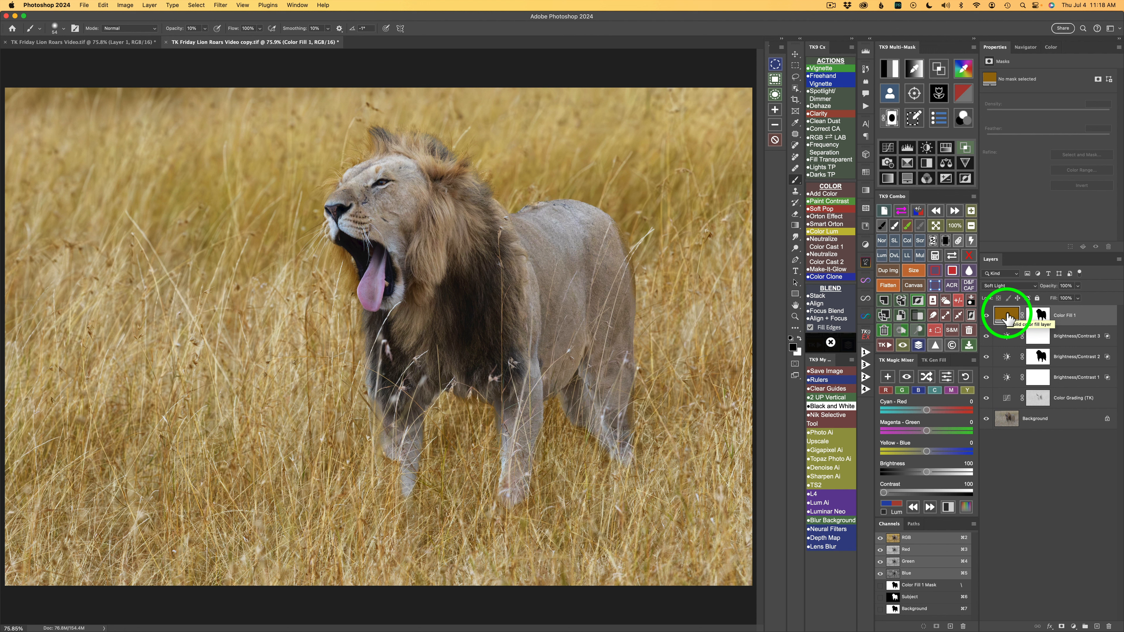
# Reduce the golden background fill's opacity to 24% and toggle the layer to judge its effect
pyautogui.click(1078, 287)
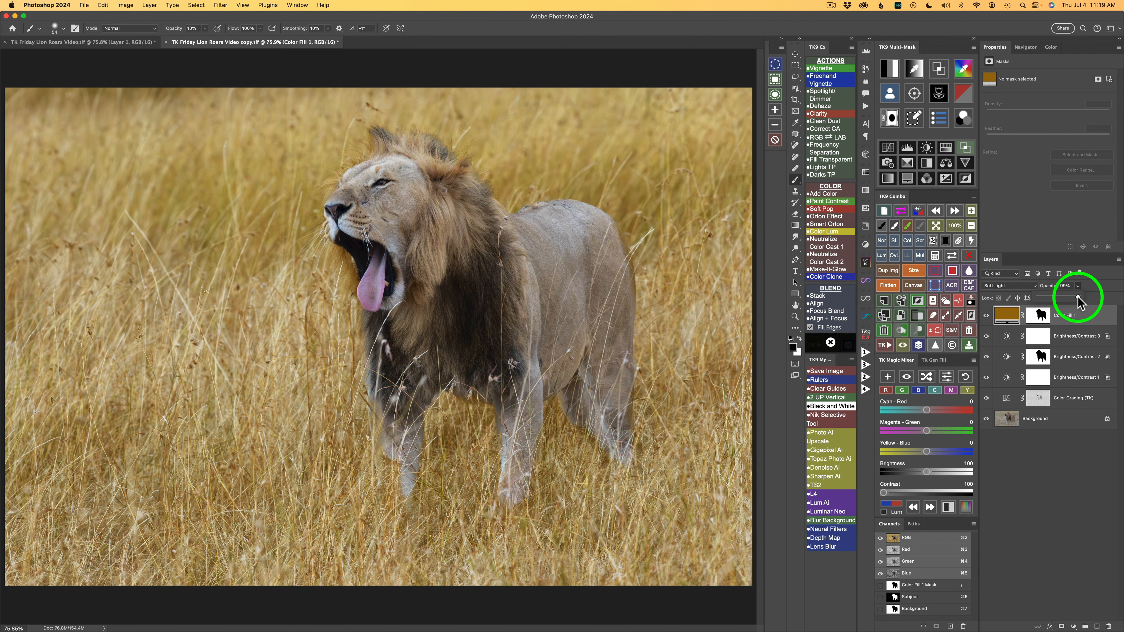
pyautogui.moveTo(1044, 296); pyautogui.dragTo(1034, 297)
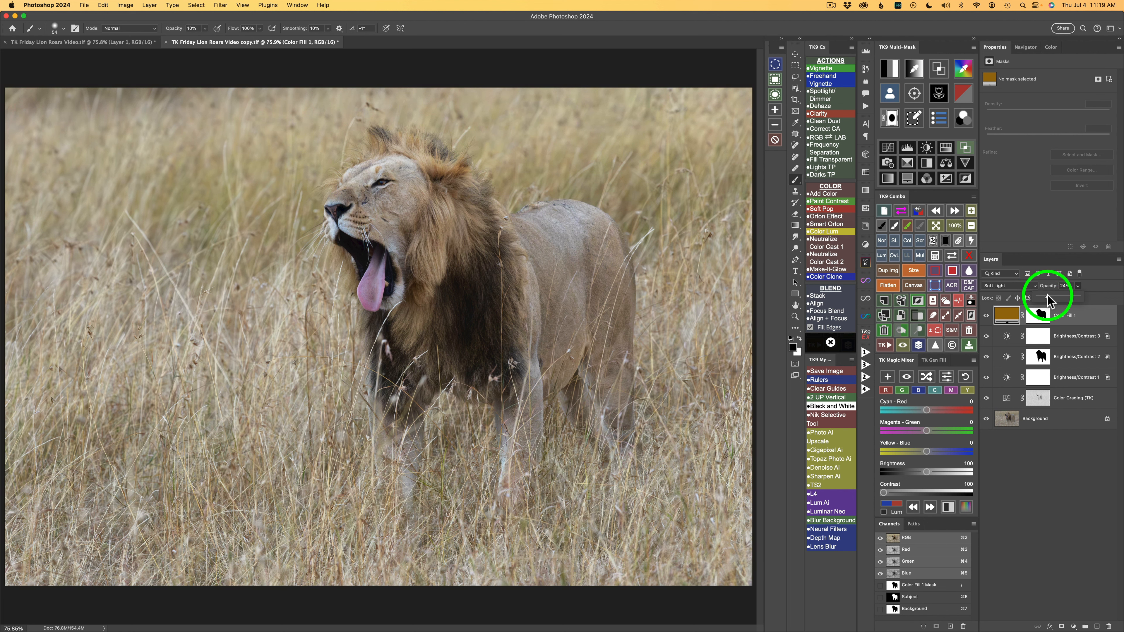
pyautogui.click(986, 315)
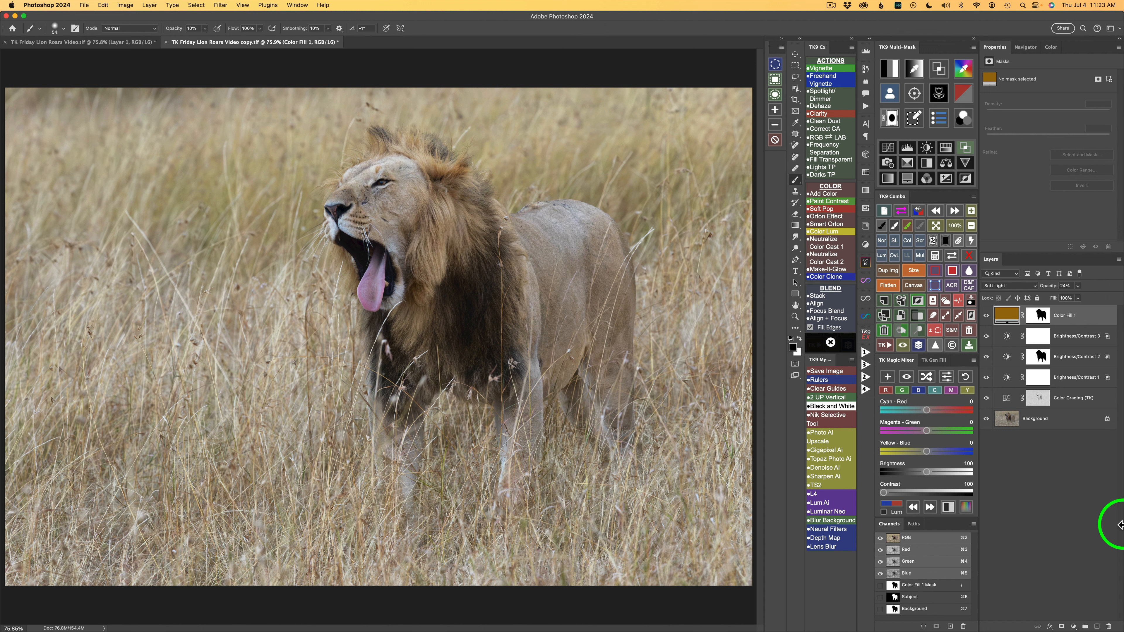
# Add a Hue/Saturation adjustment layer and load the saved Subject mask onto it so only the lion is affected
pyautogui.click(945, 148)
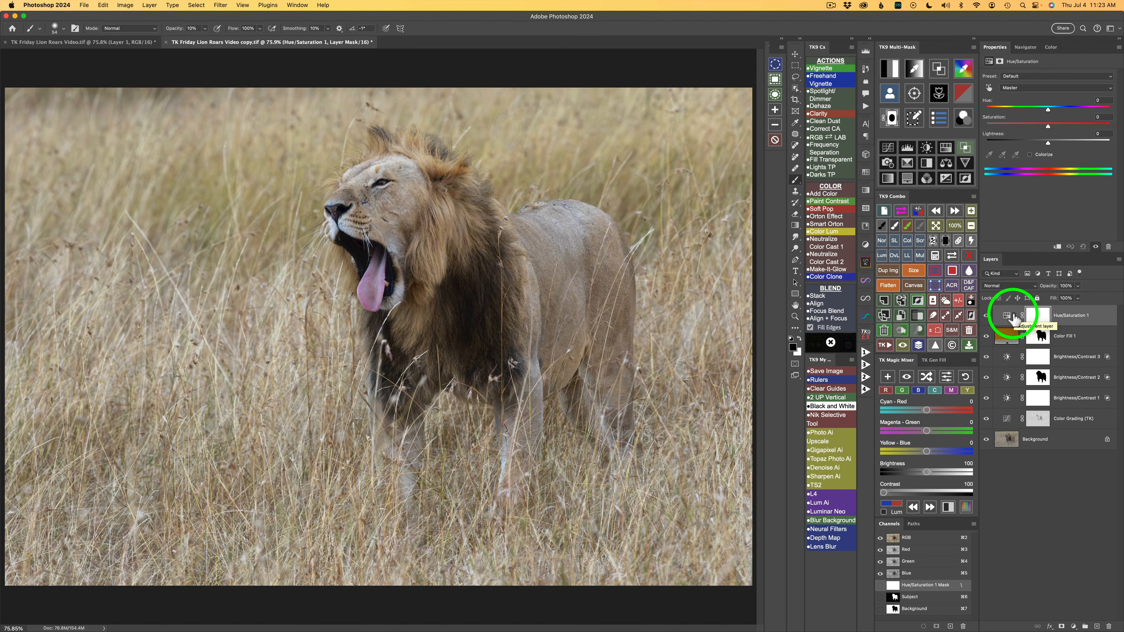
pyautogui.click(936, 256)
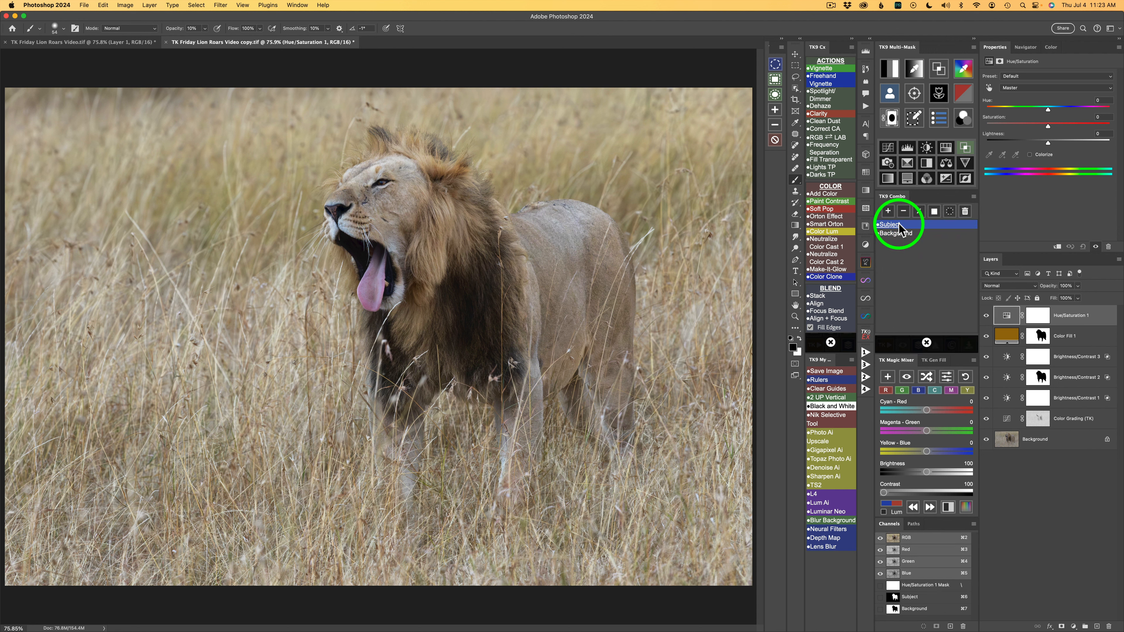
pyautogui.click(935, 213)
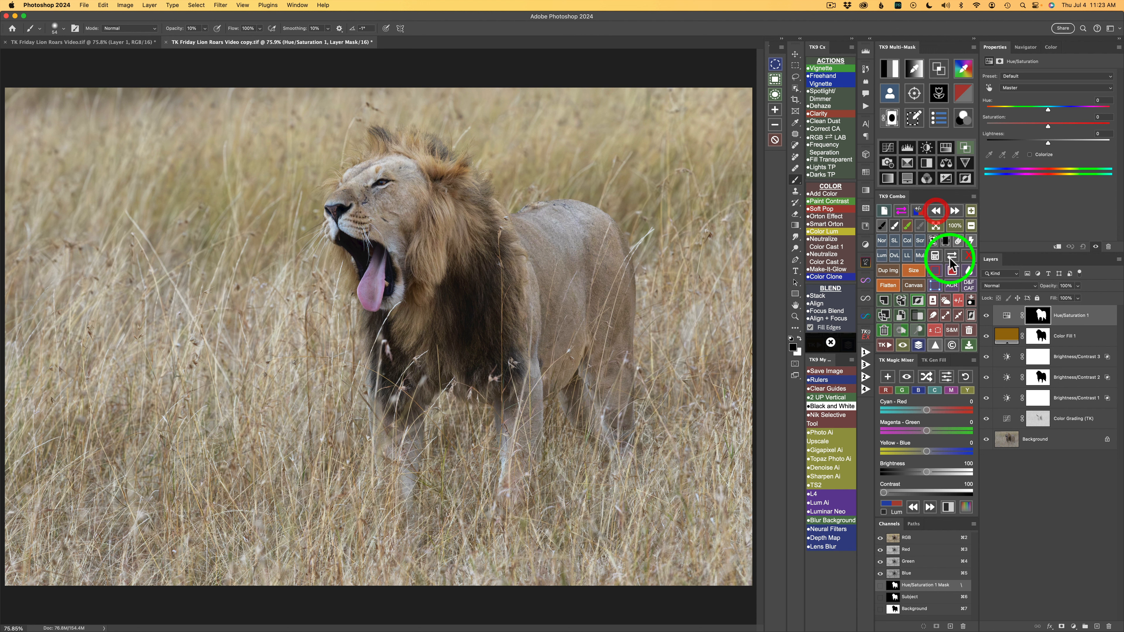
pyautogui.click(1033, 317)
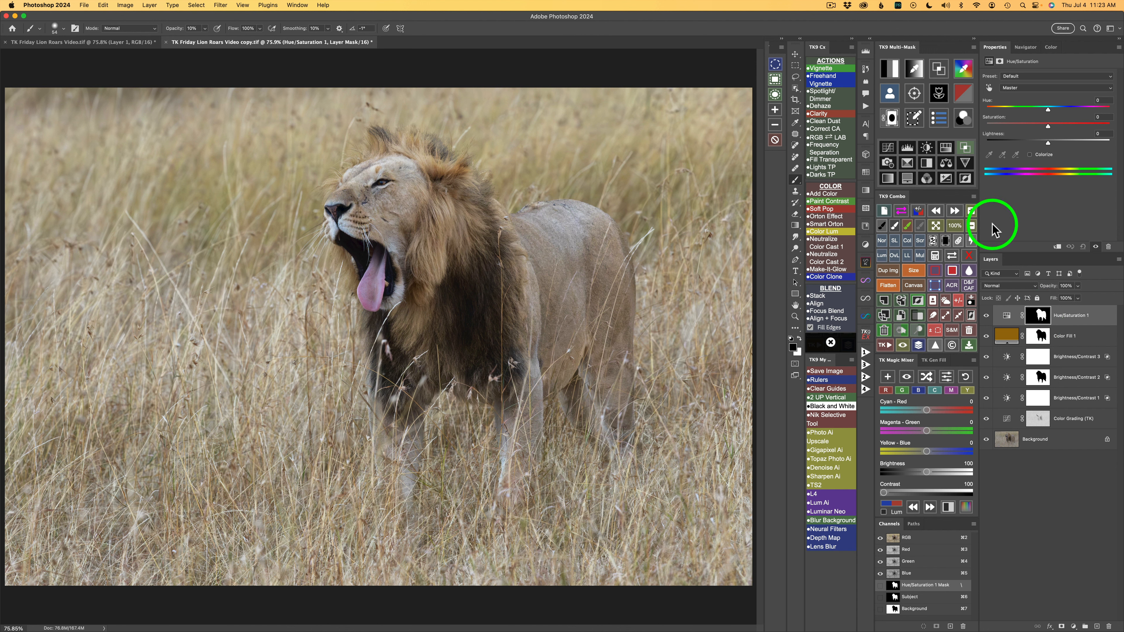
# Use the on-image adjustment on the lion's mane to raise Yellows saturation to +28, and compare the layer off and on
pyautogui.click(989, 88)
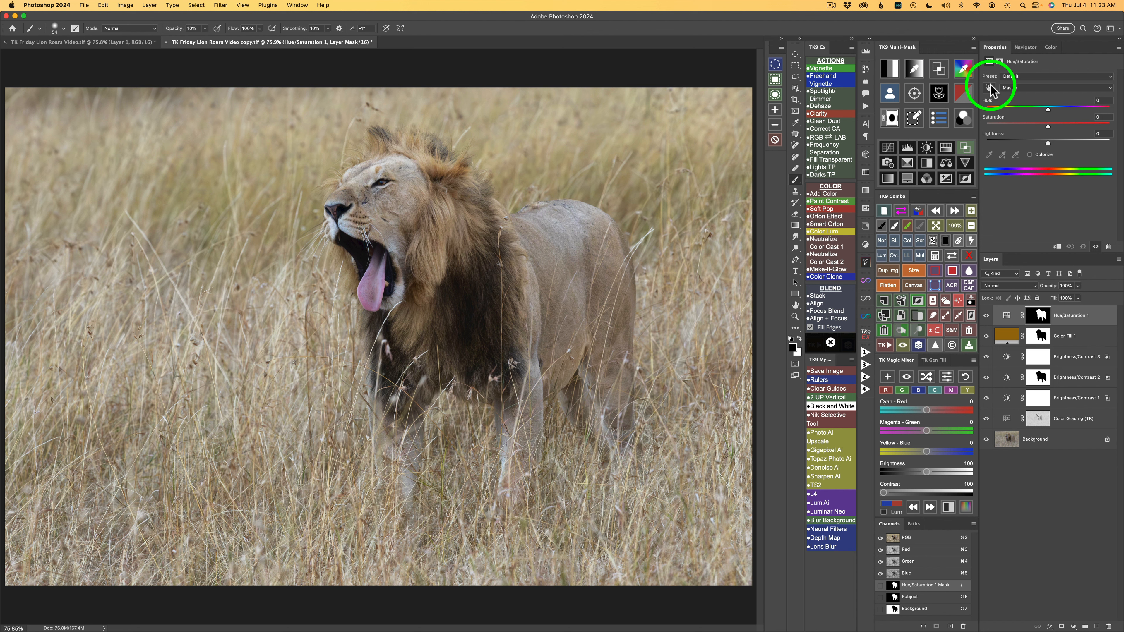
pyautogui.click(989, 89)
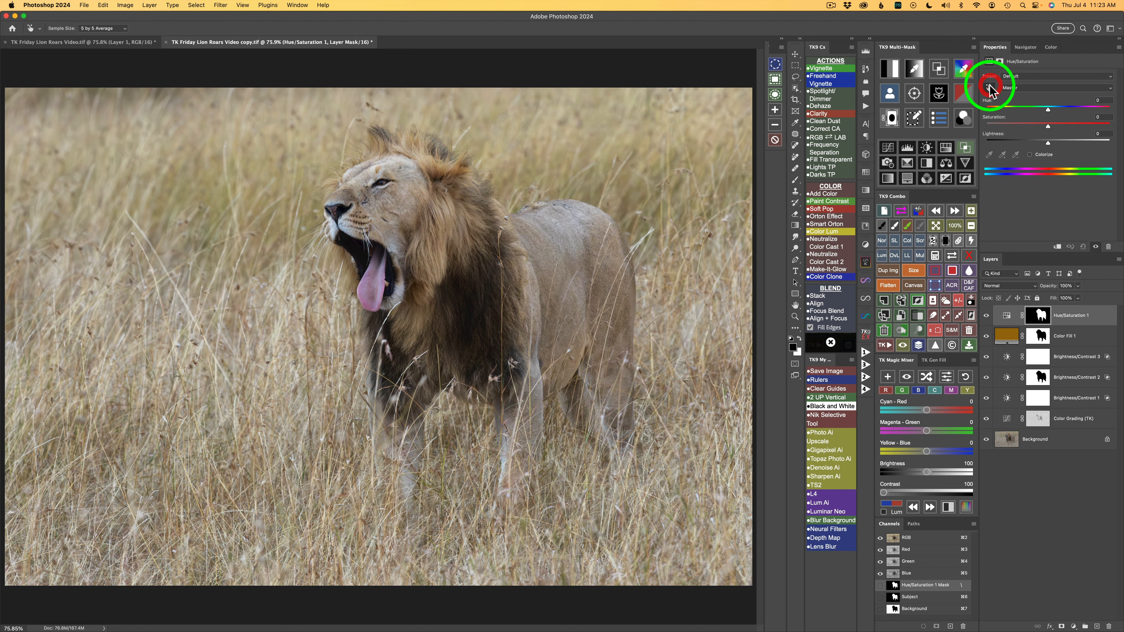
pyautogui.click(453, 172)
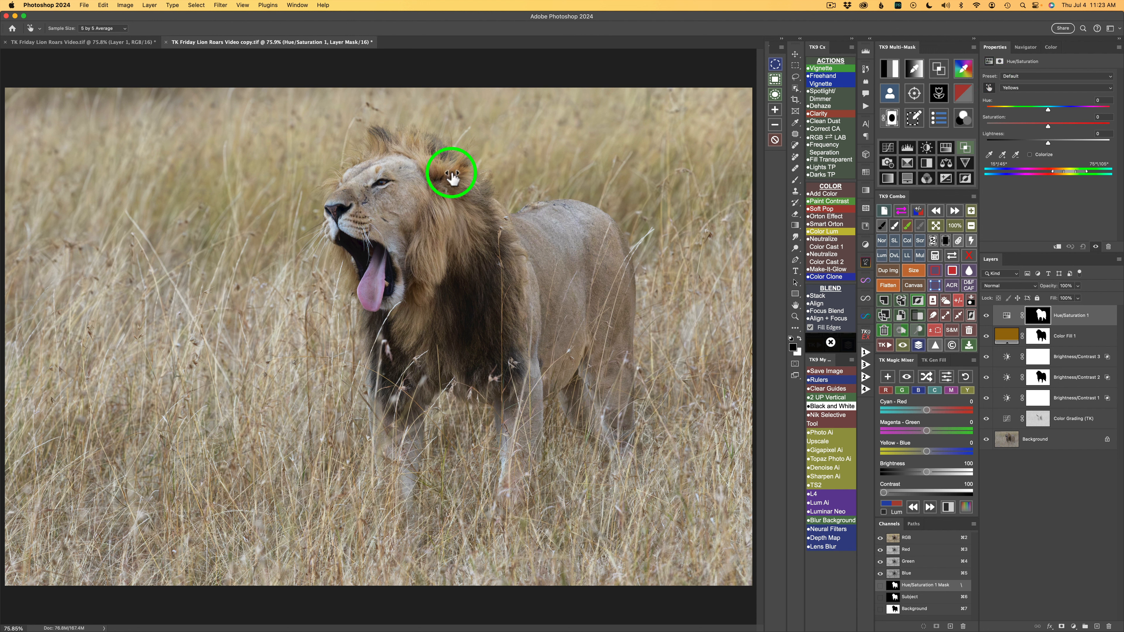
pyautogui.moveTo(453, 175); pyautogui.dragTo(457, 178)
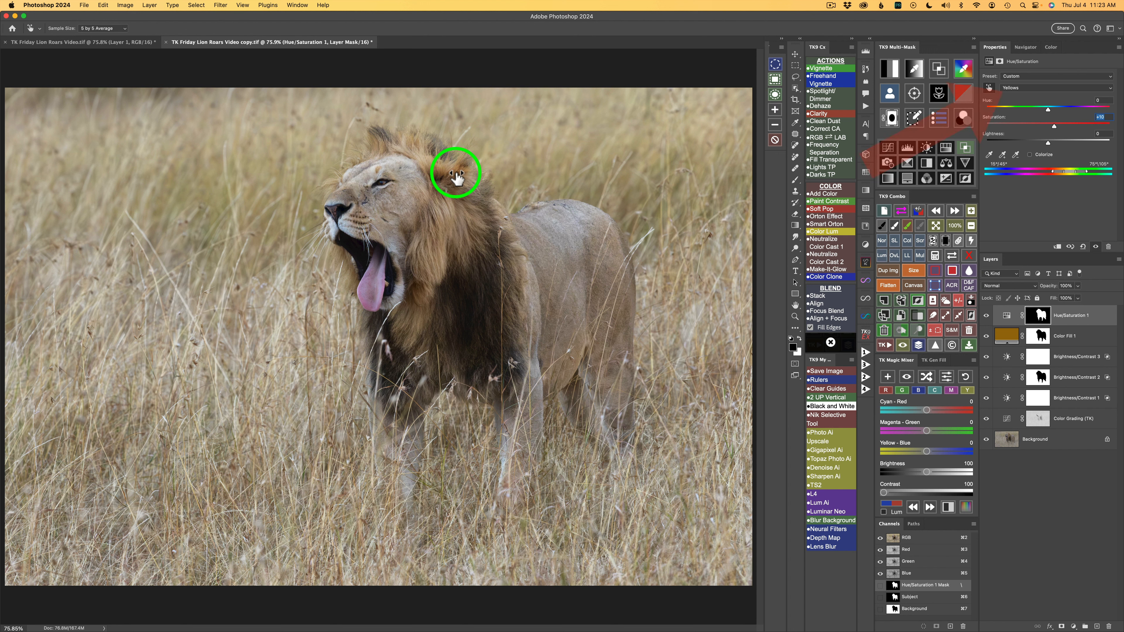
pyautogui.moveTo(457, 177); pyautogui.dragTo(466, 180)
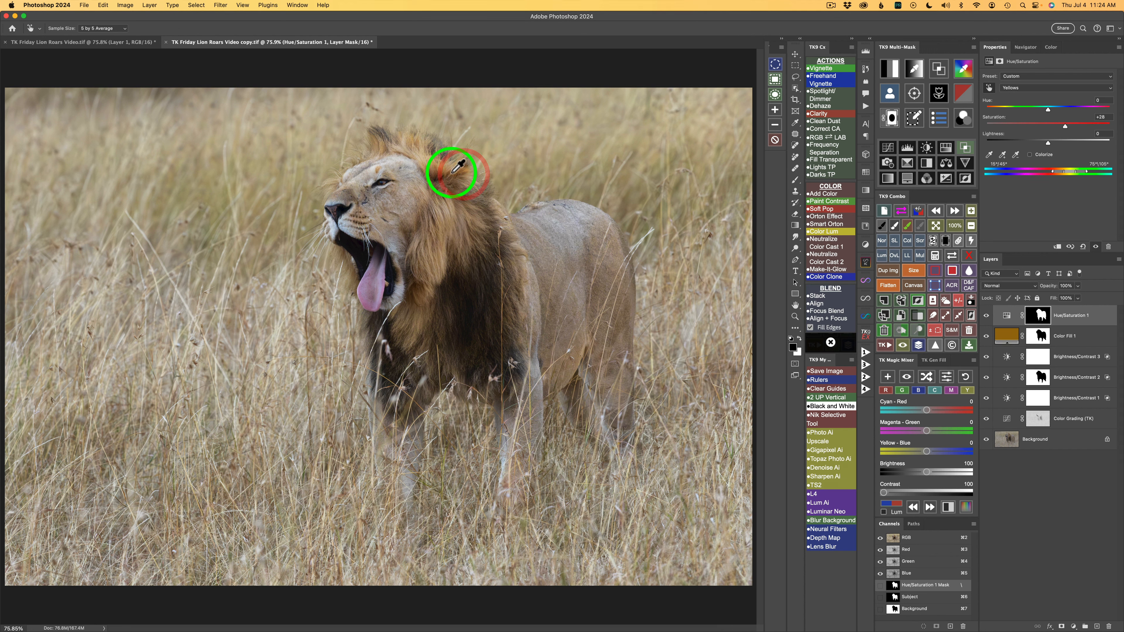
pyautogui.click(987, 316)
pyautogui.click(987, 315)
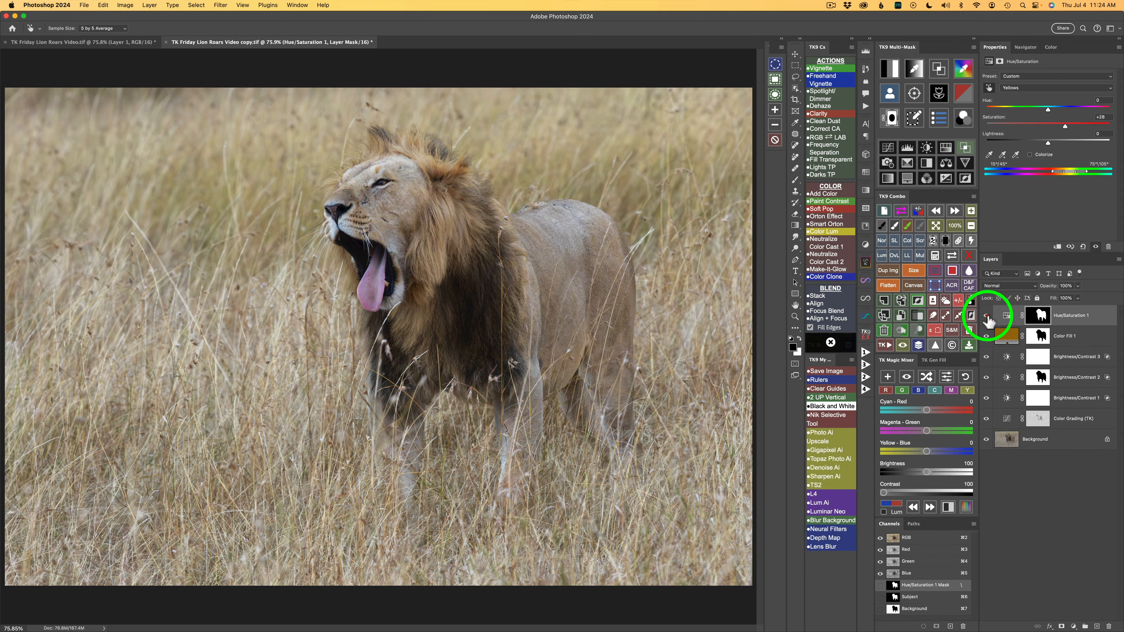
pyautogui.click(986, 315)
pyautogui.click(986, 315)
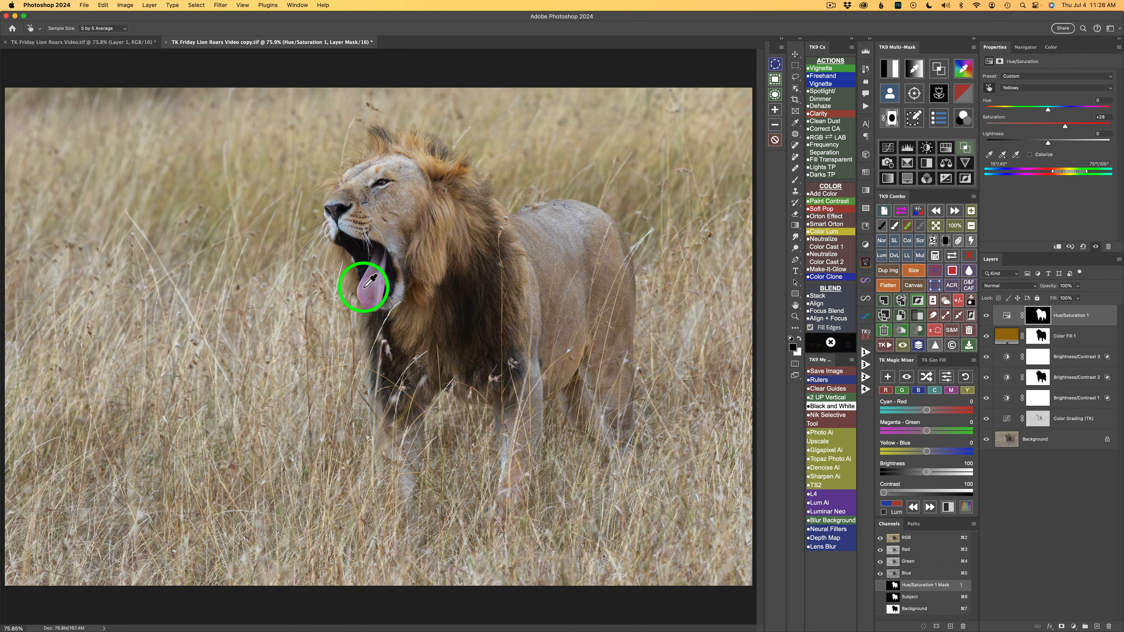
# Sample the lion's tongue with the on-image adjustment, raise Magentas saturation to +32, and toggle the layer to compare
pyautogui.click(384, 290)
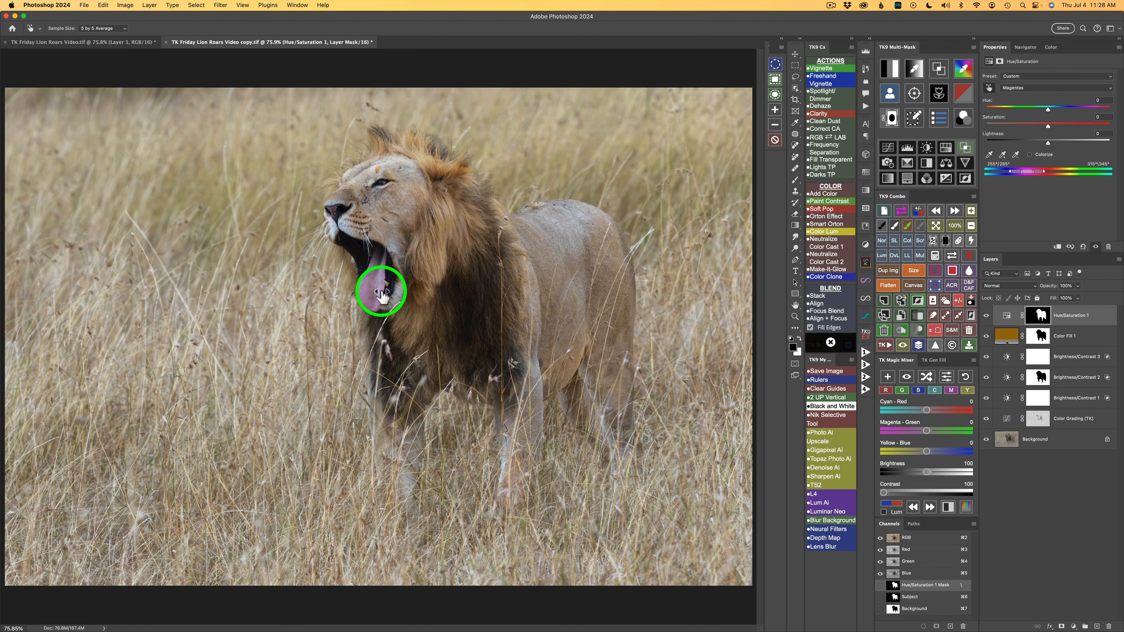
pyautogui.moveTo(381, 296); pyautogui.dragTo(399, 295)
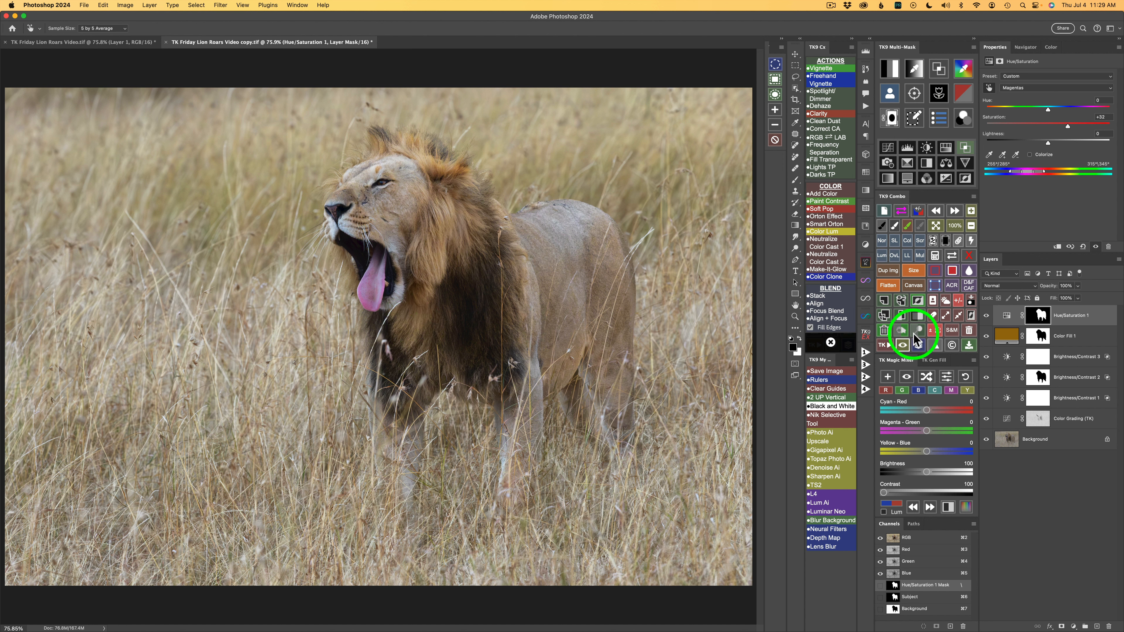
pyautogui.click(987, 315)
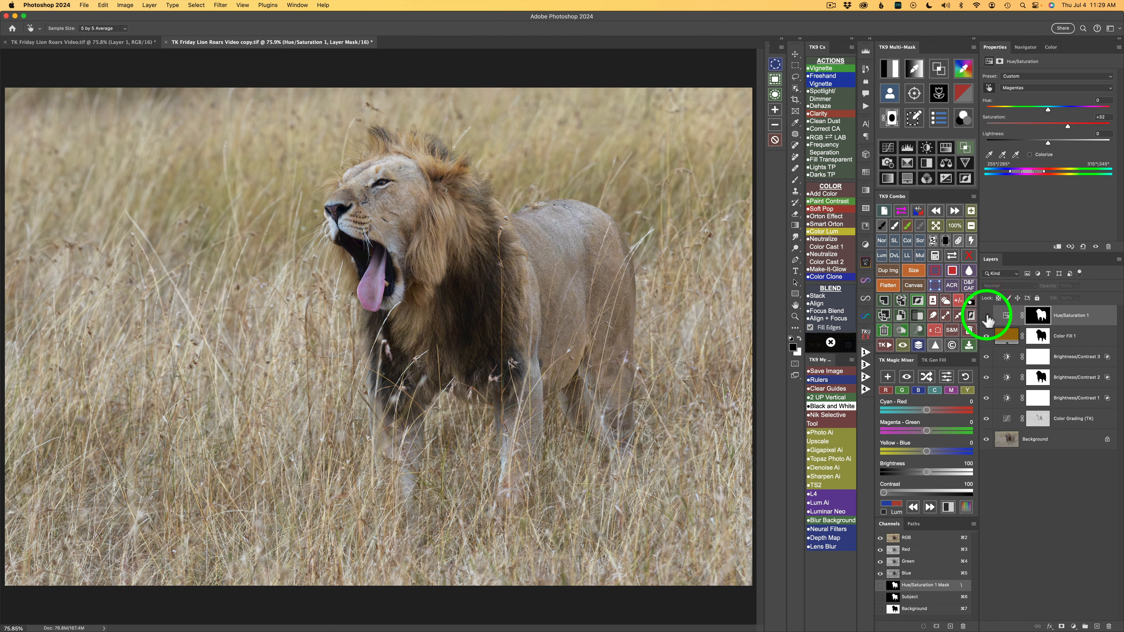
pyautogui.click(987, 316)
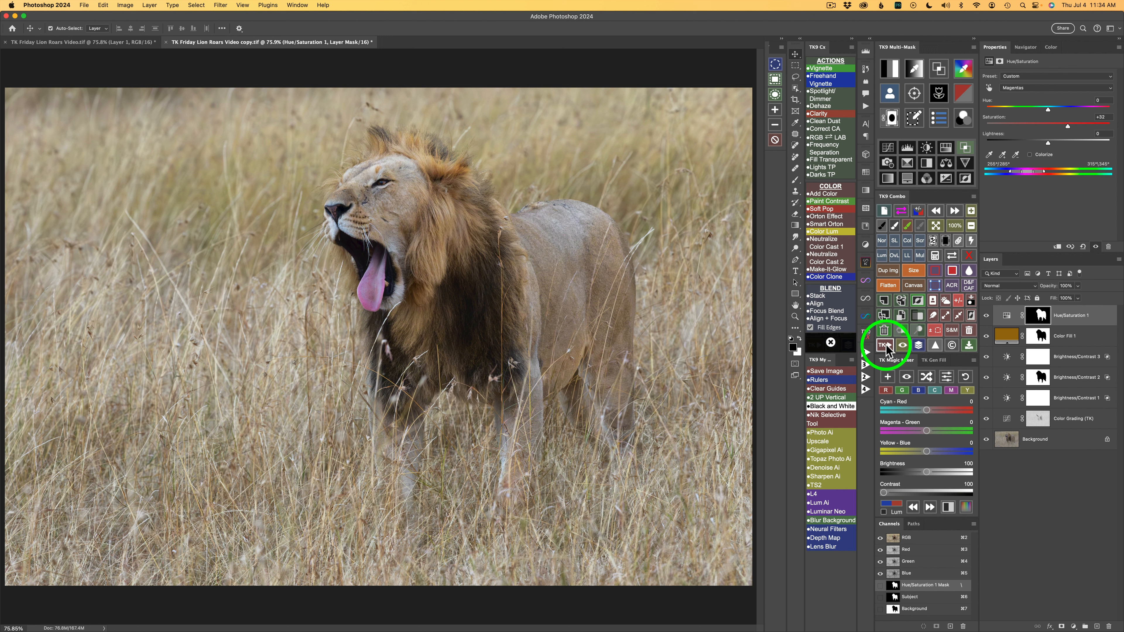
# Run the Color Clone action and sample the warm gray-brown 988e85 from the lion's hindquarters as the paint color
pyautogui.click(824, 277)
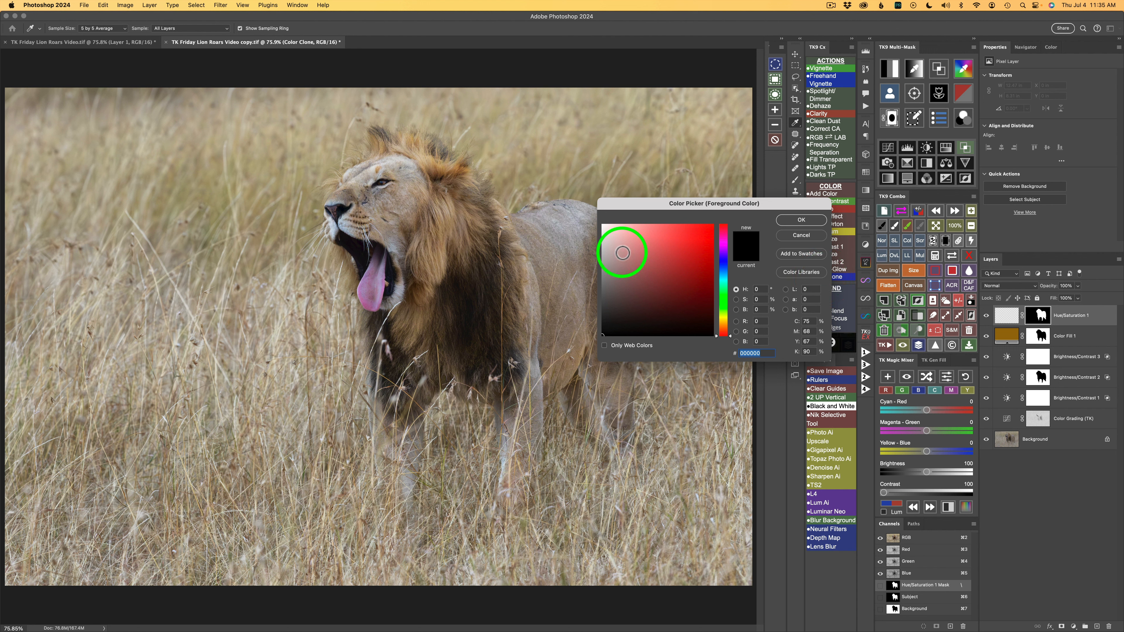
pyautogui.moveTo(641, 205); pyautogui.dragTo(682, 209)
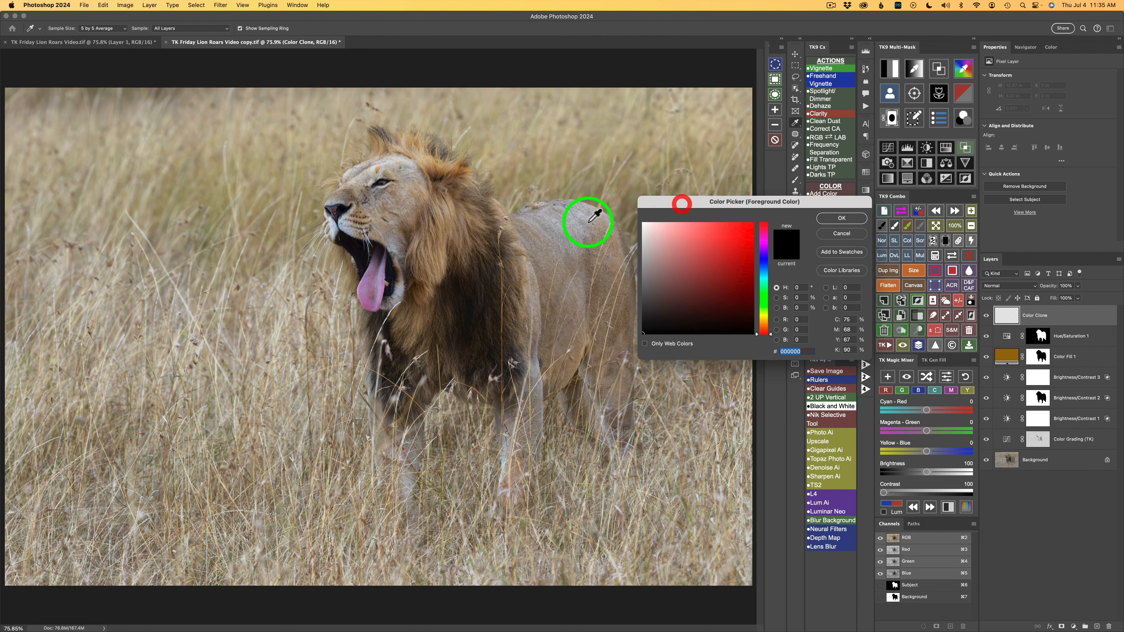
pyautogui.click(599, 237)
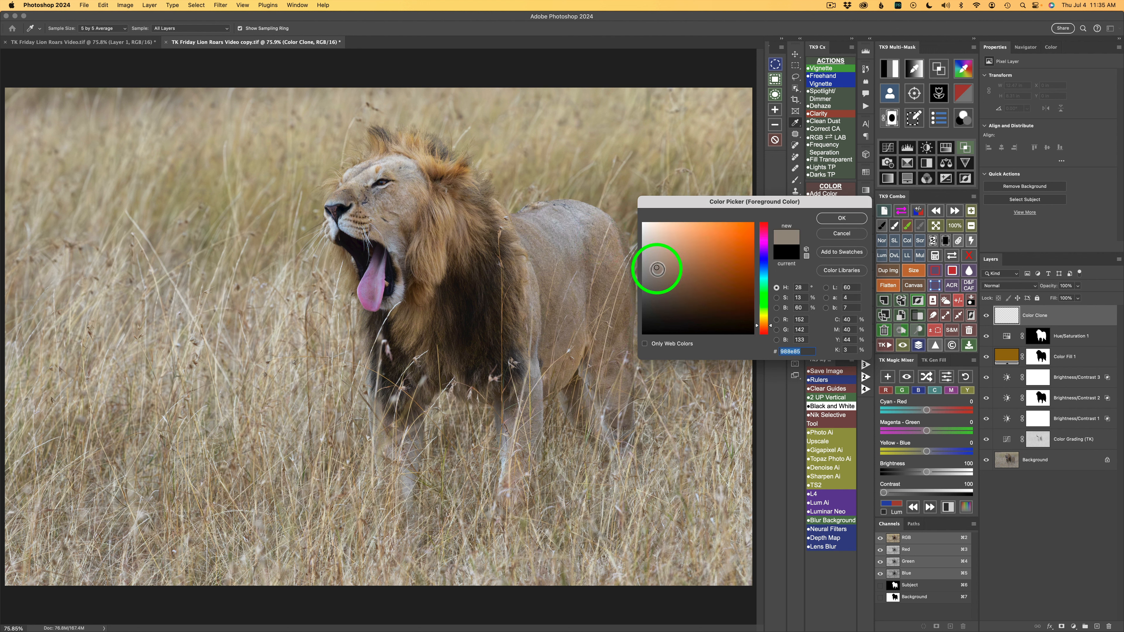
pyautogui.click(850, 218)
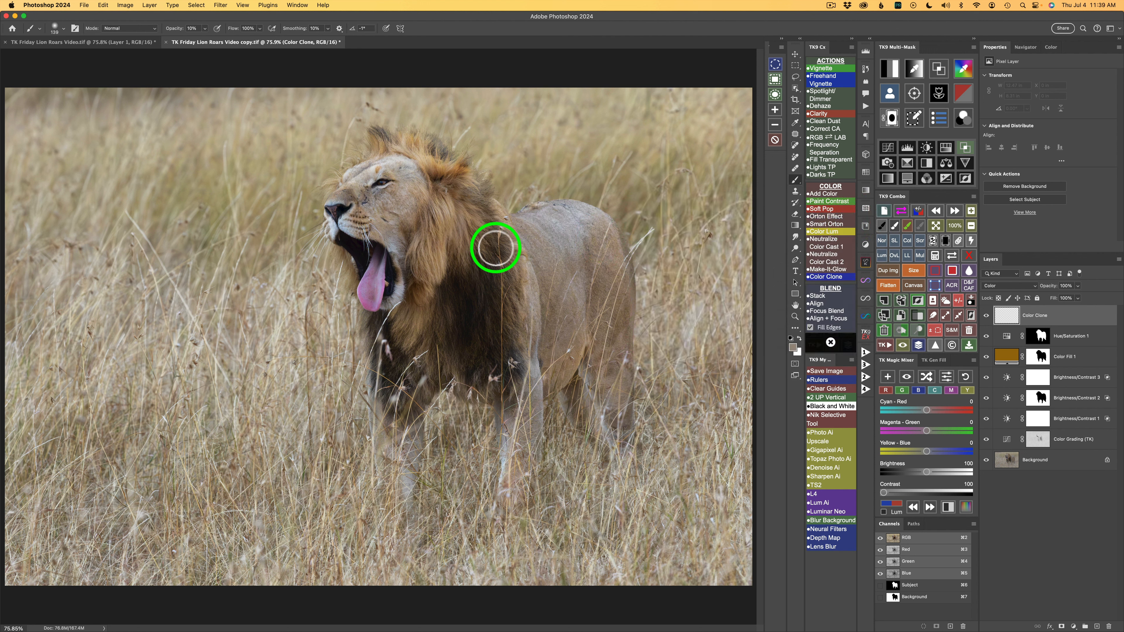
# Paint the sampled color over the bluish fur on the lion's back at 100% brush opacity, and compare the layer off and on
pyautogui.moveTo(494, 245); pyautogui.dragTo(511, 242)
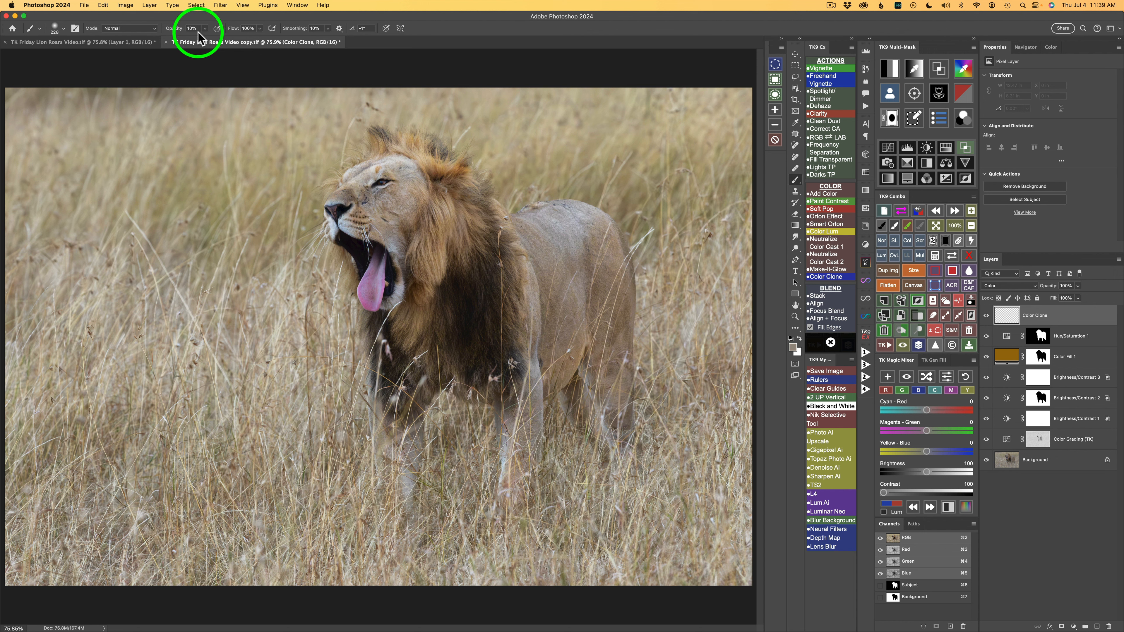
pyautogui.press('0')
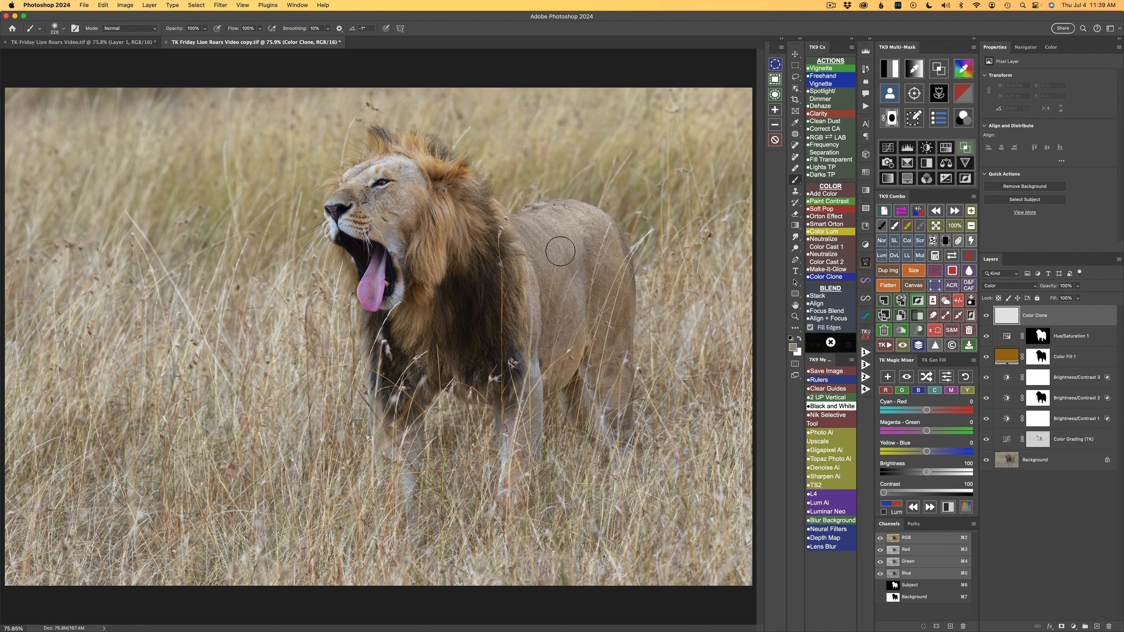
pyautogui.moveTo(568, 260)
pyautogui.mouseDown()
pyautogui.moveTo(567, 232)
pyautogui.moveTo(595, 229)
pyautogui.moveTo(564, 241)
pyautogui.mouseUp()
pyautogui.click(986, 315)
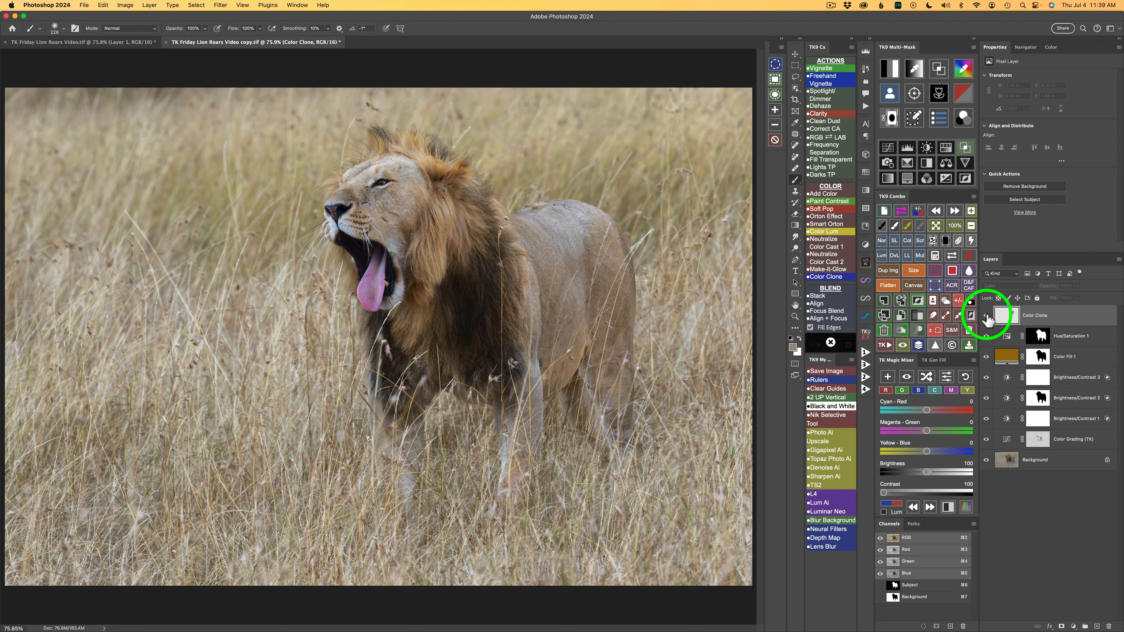
pyautogui.click(986, 316)
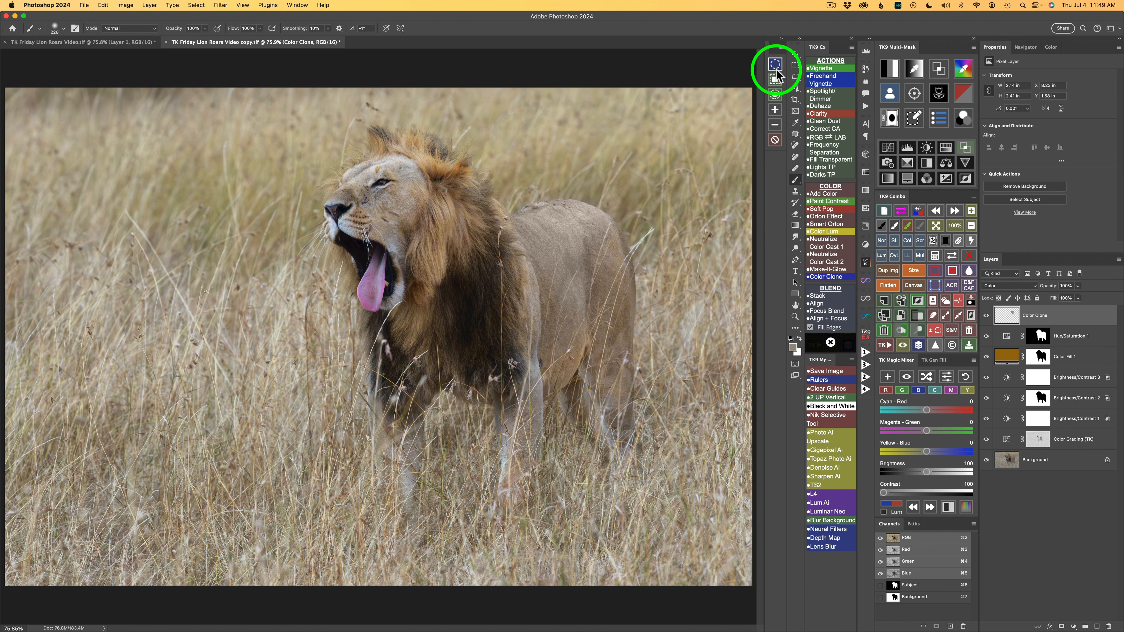
# Lasso loosely around the lion, apply the Freehand Vignette action with its preset blur radius, and compare the vignette off and on
pyautogui.click(796, 77)
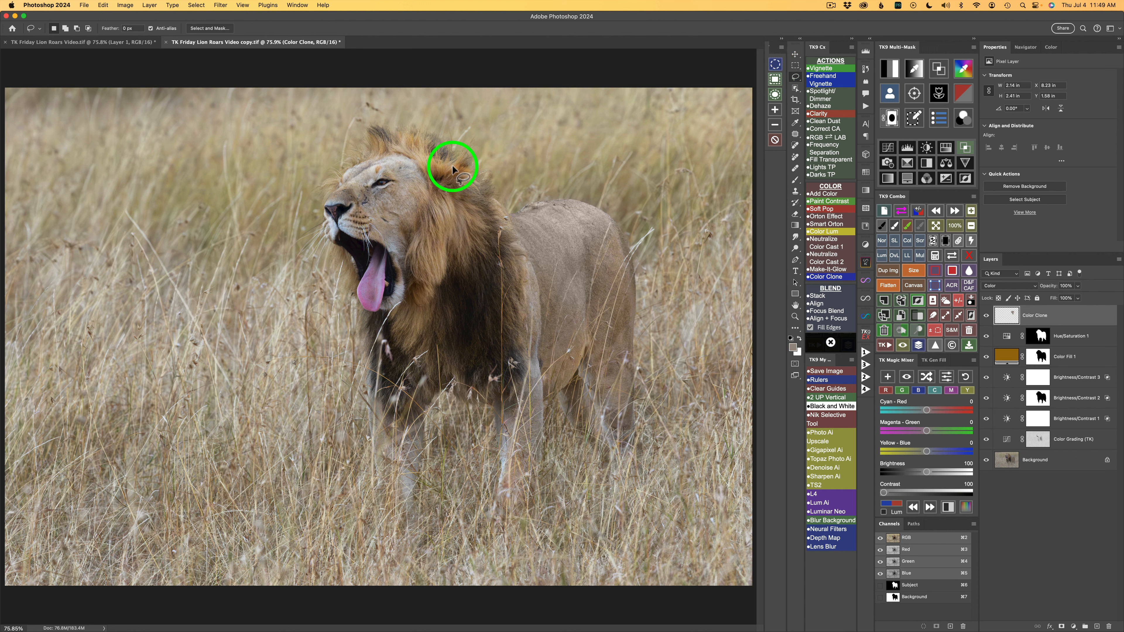
pyautogui.moveTo(392, 131)
pyautogui.mouseDown()
pyautogui.moveTo(329, 183)
pyautogui.moveTo(371, 448)
pyautogui.moveTo(409, 460)
pyautogui.moveTo(443, 415)
pyautogui.moveTo(485, 409)
pyautogui.moveTo(537, 429)
pyautogui.moveTo(602, 432)
pyautogui.moveTo(659, 370)
pyautogui.moveTo(647, 287)
pyautogui.moveTo(619, 219)
pyautogui.moveTo(459, 138)
pyautogui.moveTo(401, 133)
pyautogui.mouseUp()
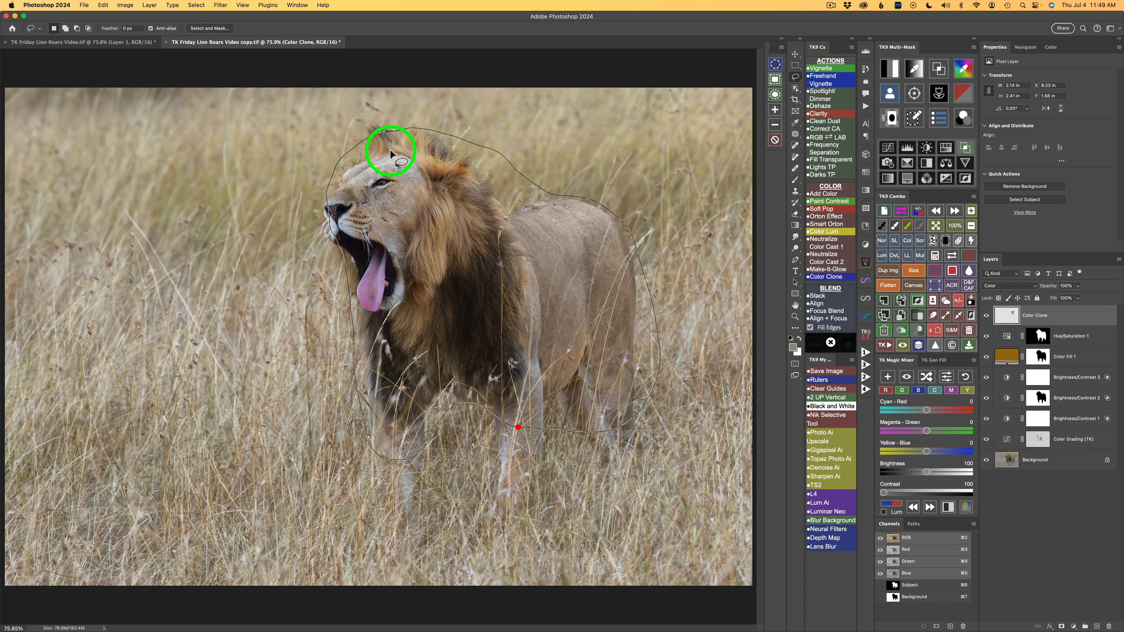
pyautogui.click(829, 78)
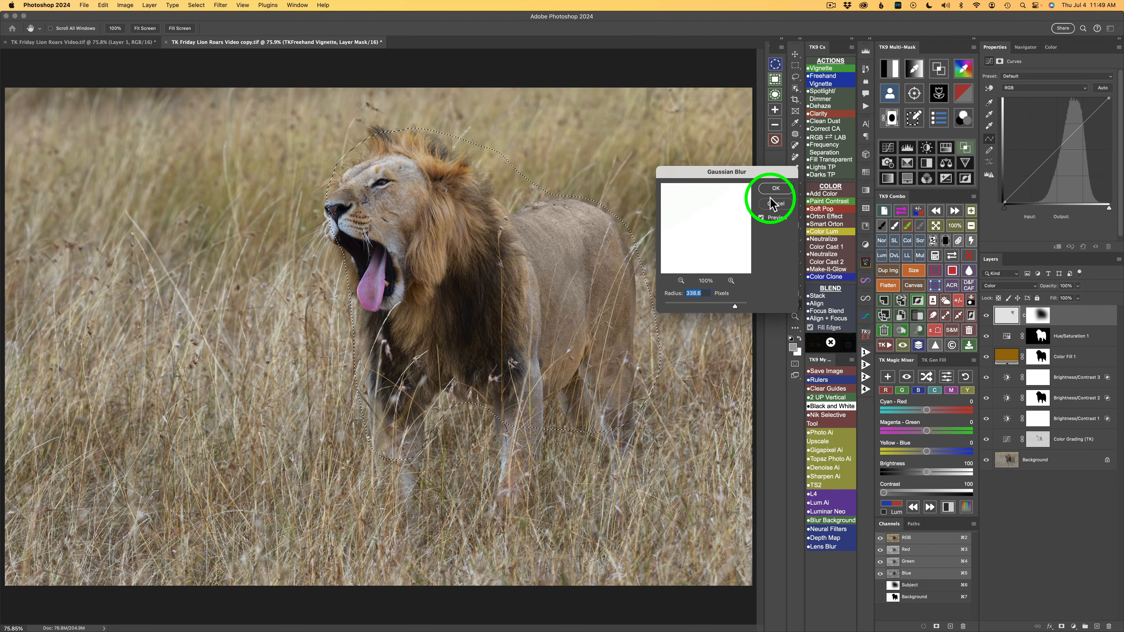
pyautogui.click(776, 188)
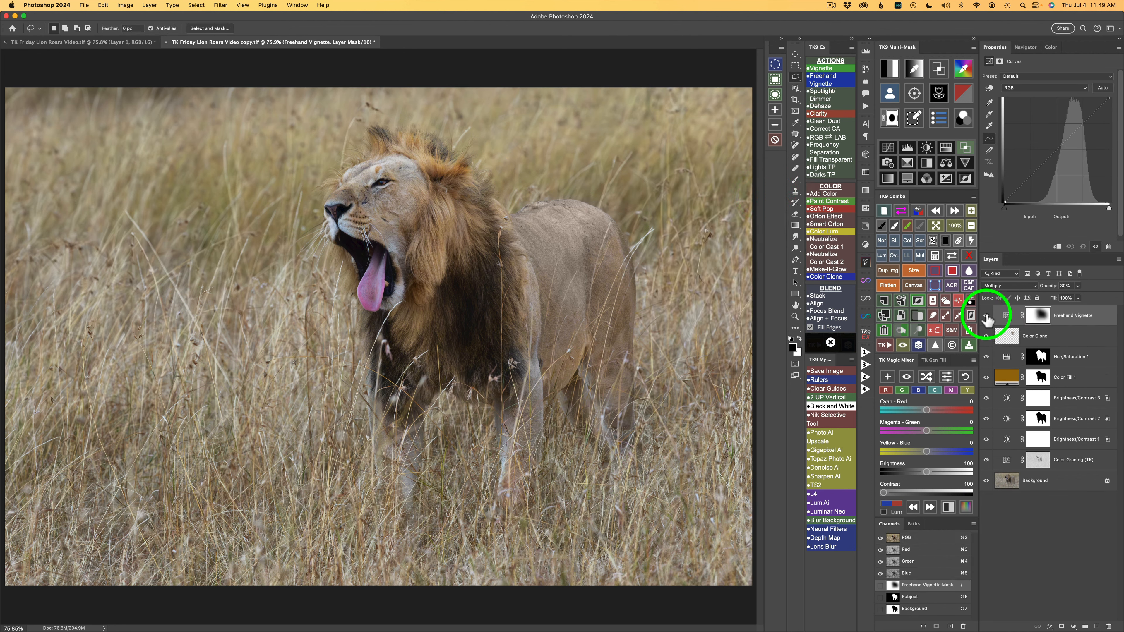
pyautogui.click(986, 316)
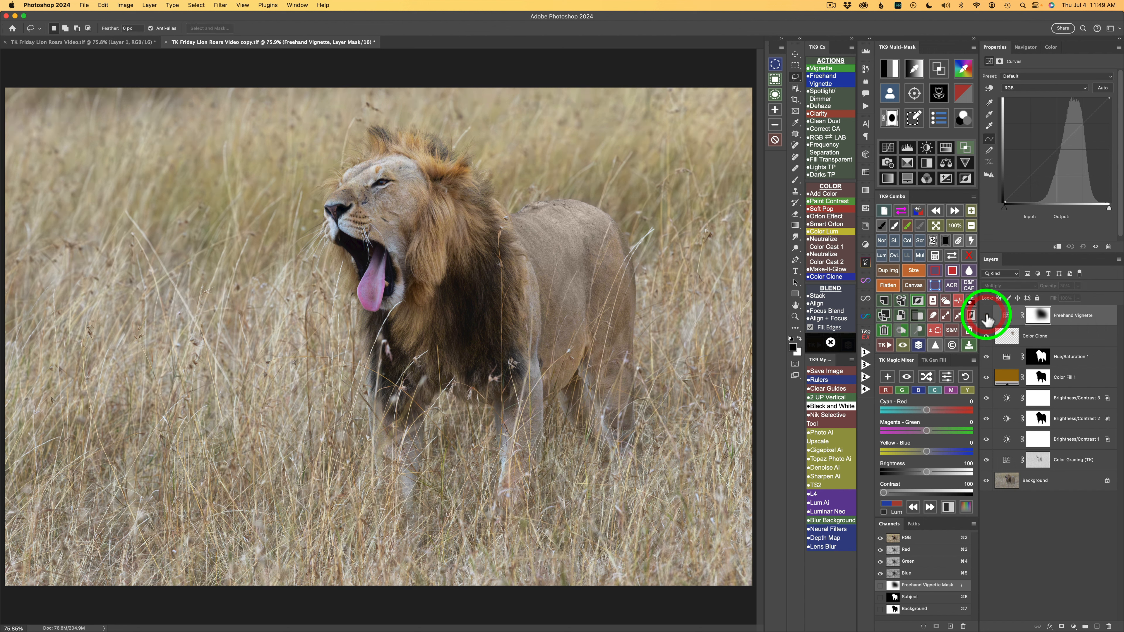
pyautogui.click(986, 316)
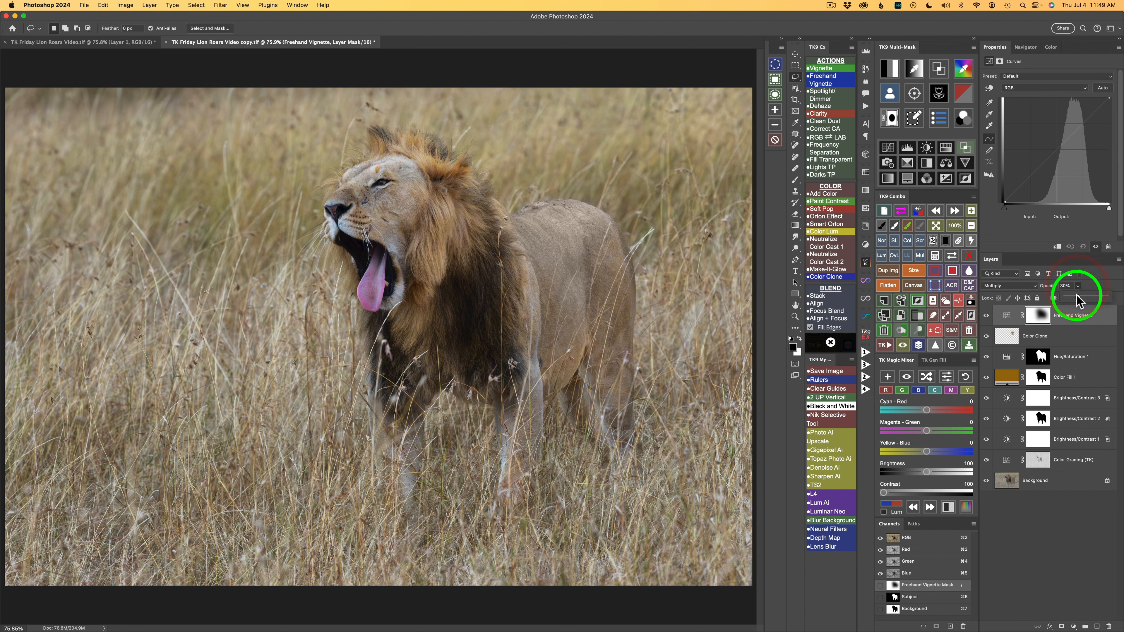
# Reduce the Freehand Vignette layer's opacity to 25% and toggle it to judge the darkening
pyautogui.moveTo(1075, 295); pyautogui.dragTo(1075, 296)
pyautogui.click(985, 315)
pyautogui.click(986, 316)
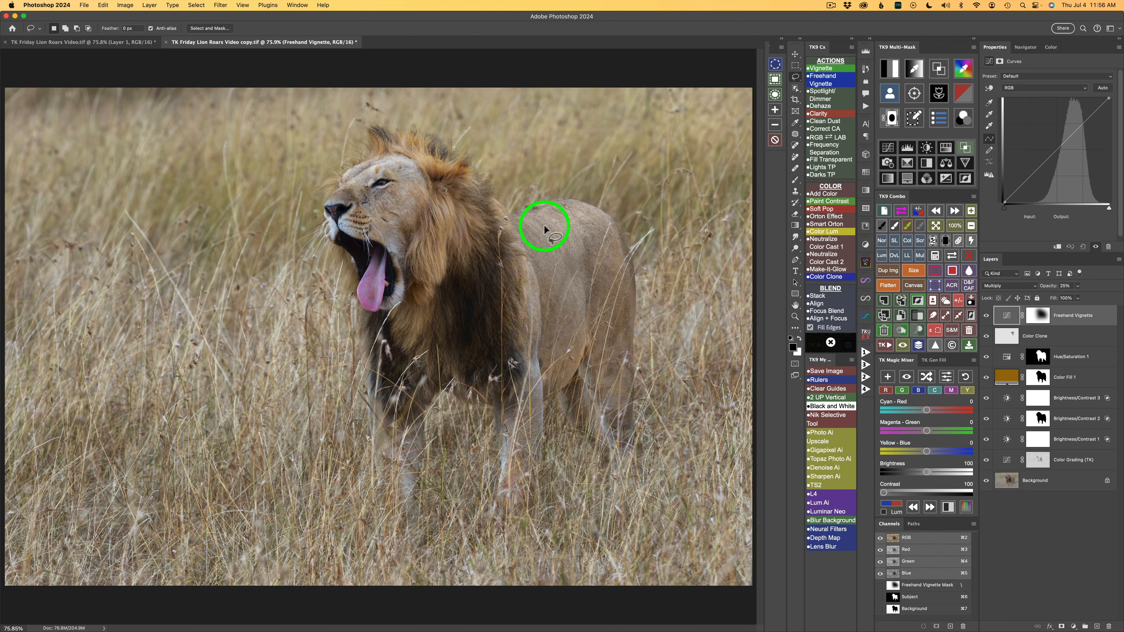
# Paint over the lion's head, mane and chest with the selection brush and convert the painted area into a selection
pyautogui.click(777, 66)
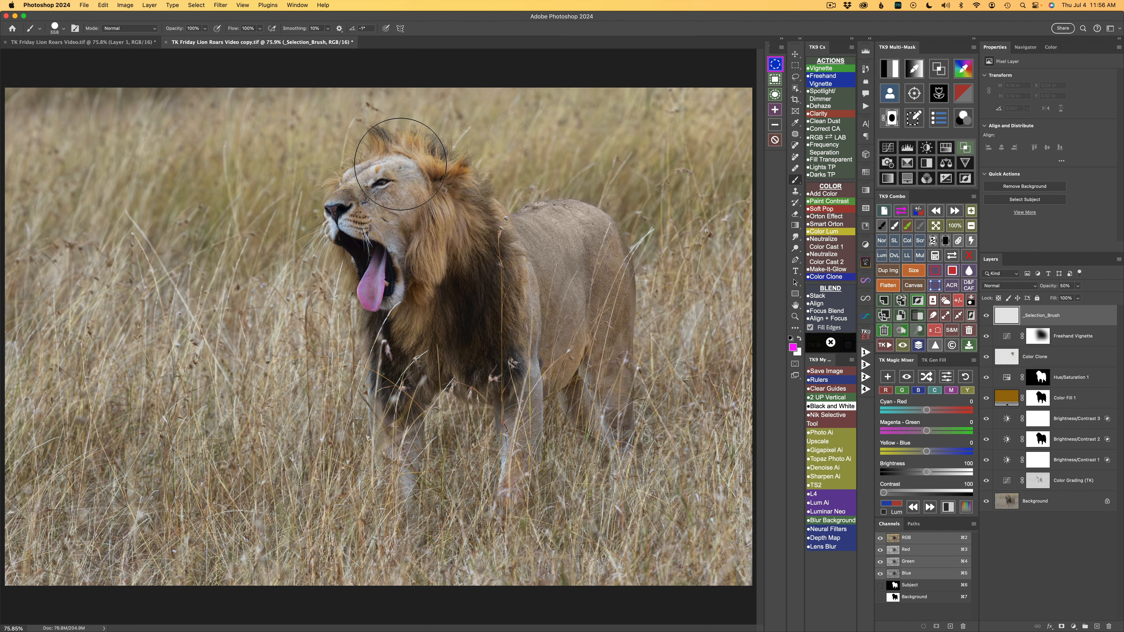
pyautogui.moveTo(407, 164)
pyautogui.mouseDown()
pyautogui.moveTo(370, 175)
pyautogui.moveTo(355, 220)
pyautogui.moveTo(360, 333)
pyautogui.moveTo(381, 378)
pyautogui.moveTo(477, 377)
pyautogui.moveTo(504, 333)
pyautogui.moveTo(502, 271)
pyautogui.moveTo(475, 197)
pyautogui.moveTo(420, 178)
pyautogui.moveTo(399, 302)
pyautogui.moveTo(470, 294)
pyautogui.moveTo(423, 227)
pyautogui.moveTo(470, 309)
pyautogui.mouseUp()
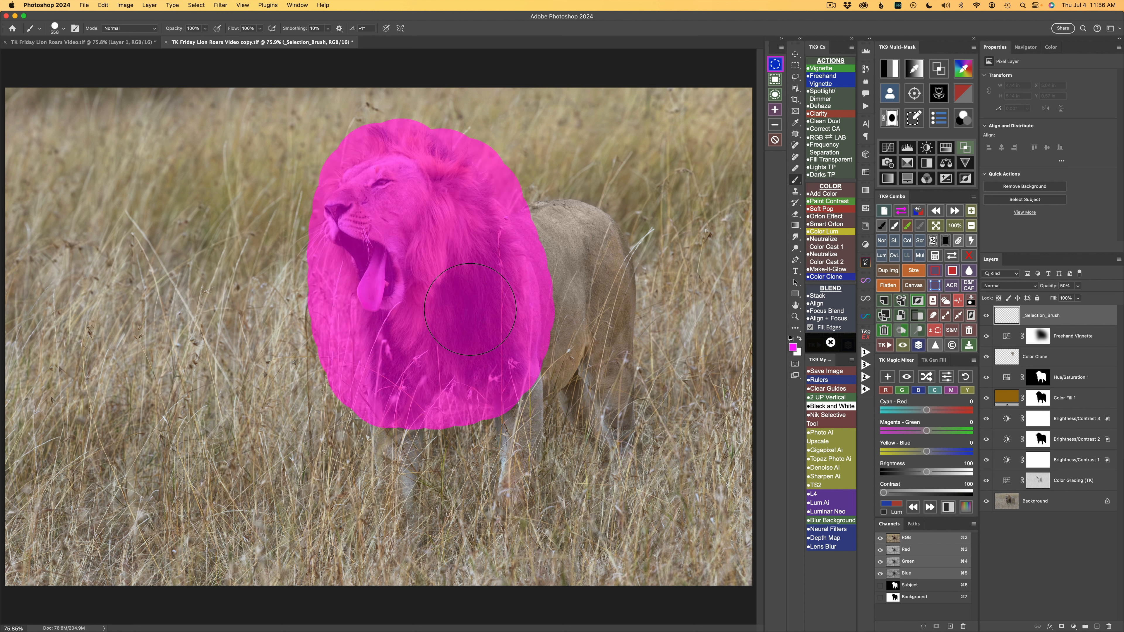
pyautogui.moveTo(437, 271); pyautogui.dragTo(437, 274)
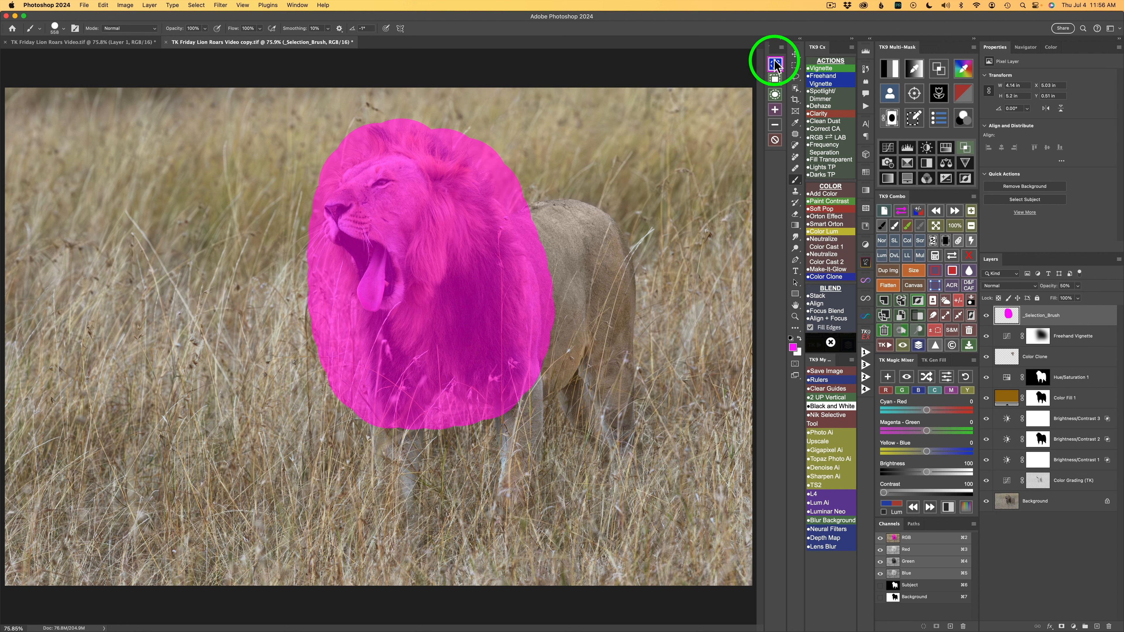
pyautogui.click(771, 64)
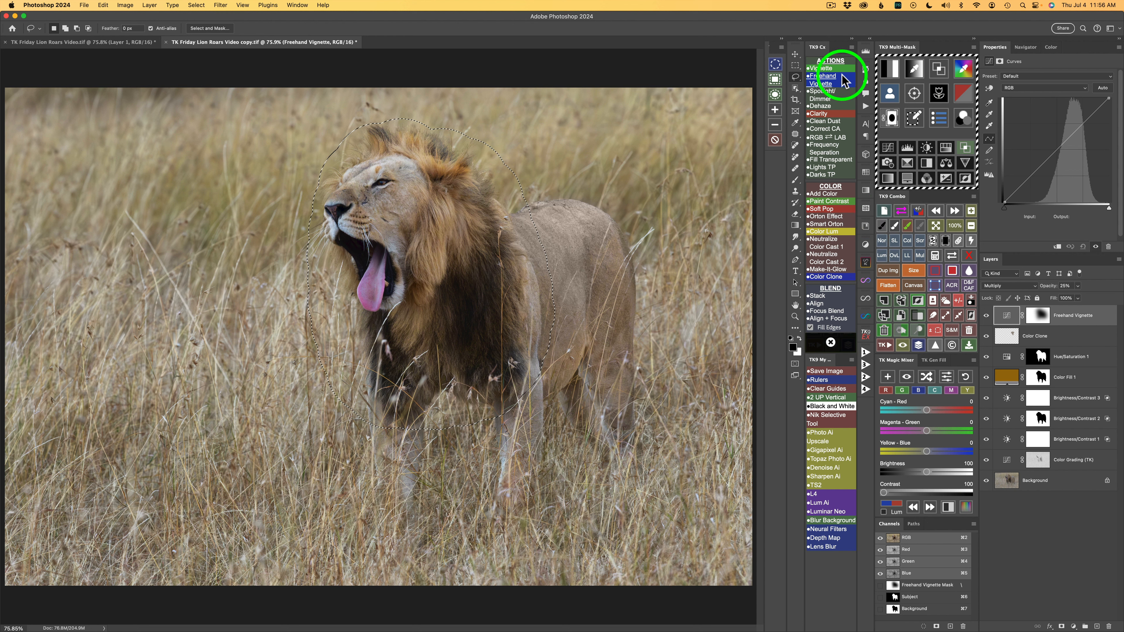
# Apply the Spotlight action to the selected head and chest area with its preset blur radius, and compare the spotlight off and on
pyautogui.click(830, 93)
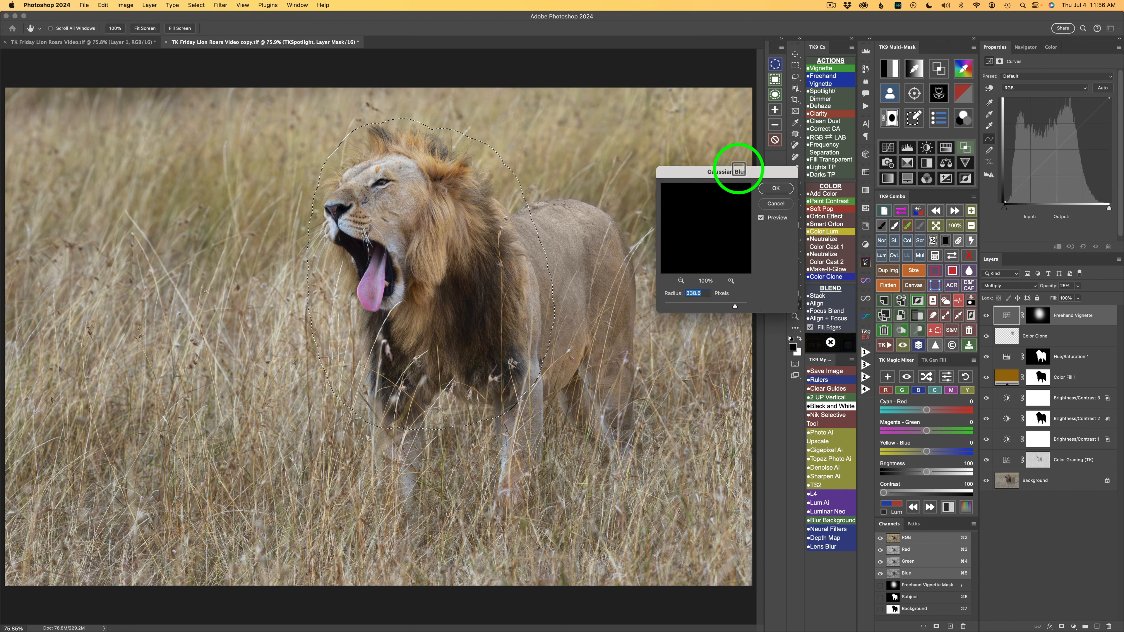
pyautogui.click(776, 188)
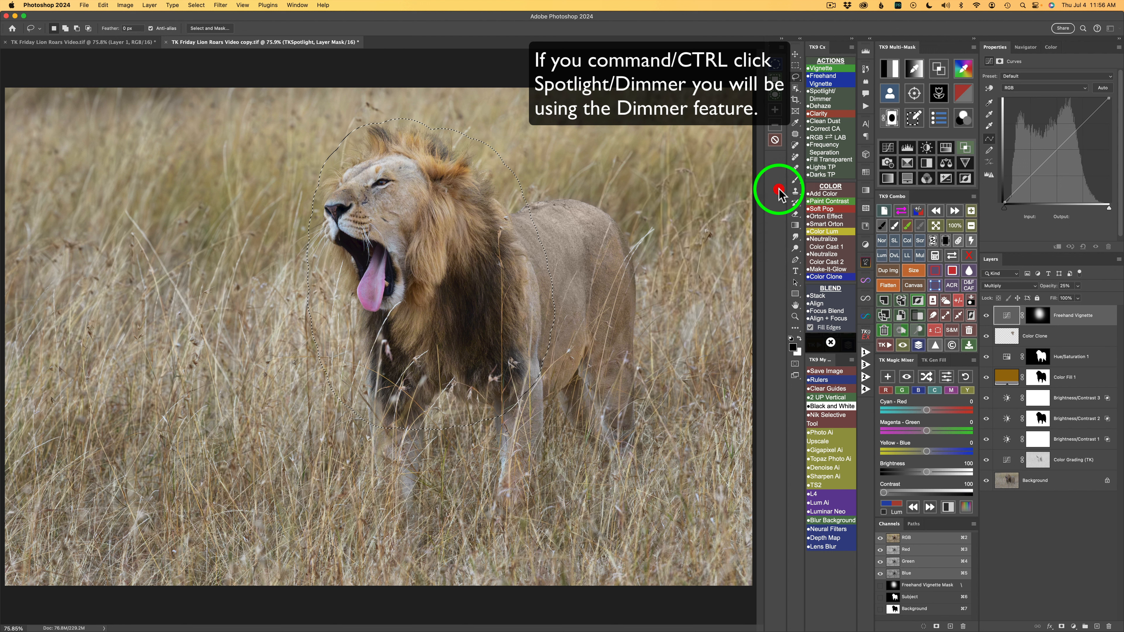
pyautogui.click(986, 316)
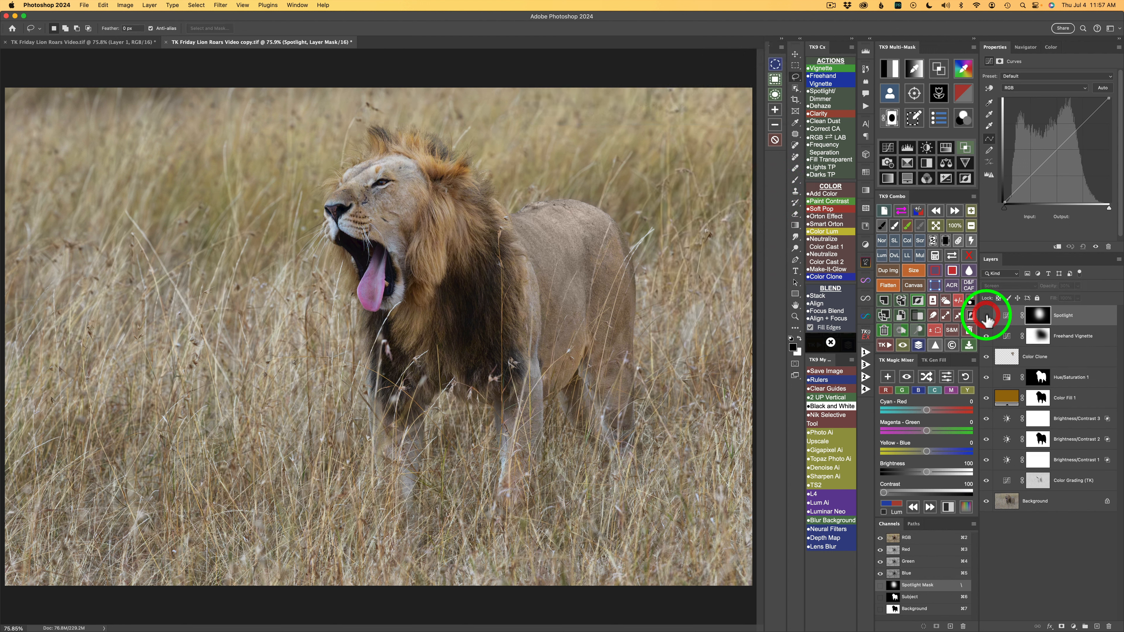
pyautogui.click(986, 316)
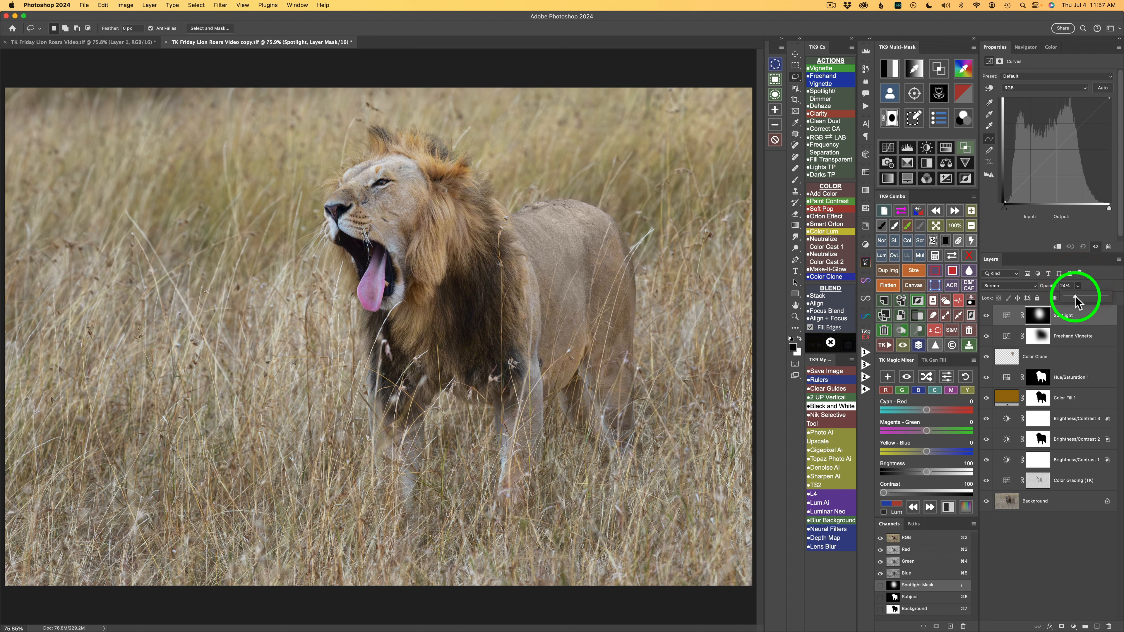
# Reduce the Spotlight layer's opacity to 16% and toggle it to judge the brightening
pyautogui.moveTo(1072, 296); pyautogui.dragTo(1071, 296)
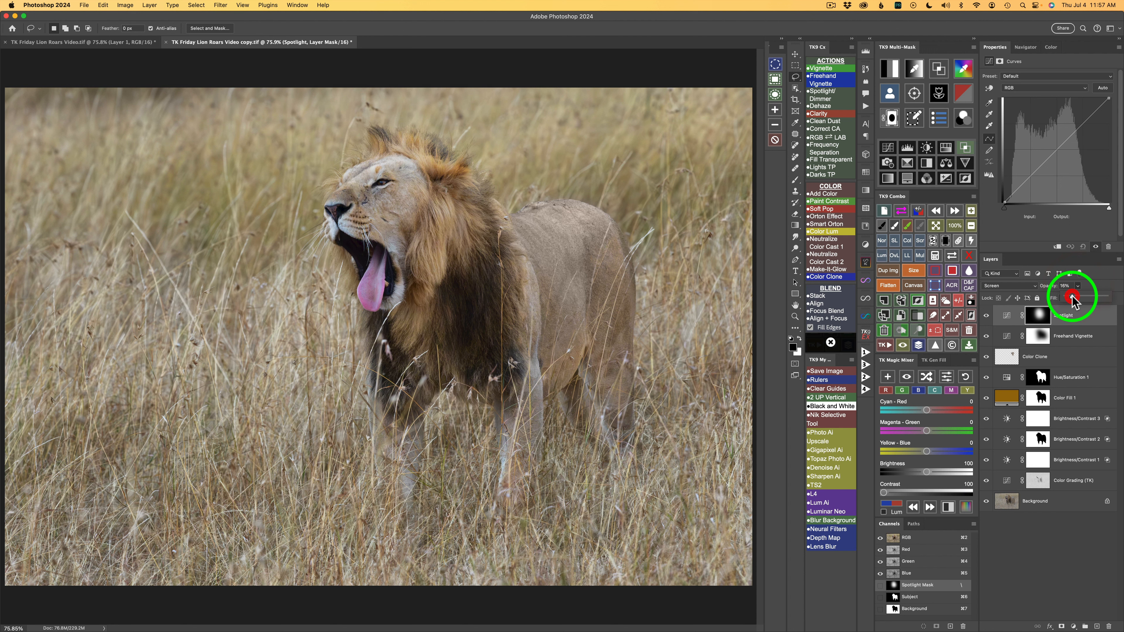
pyautogui.click(986, 316)
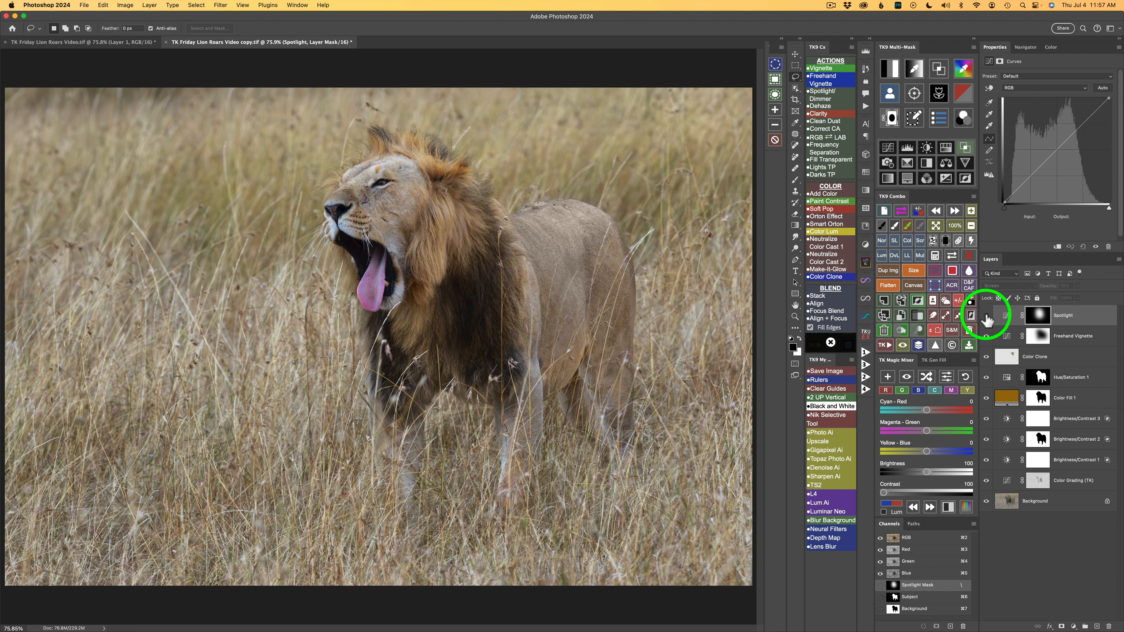
pyautogui.click(985, 315)
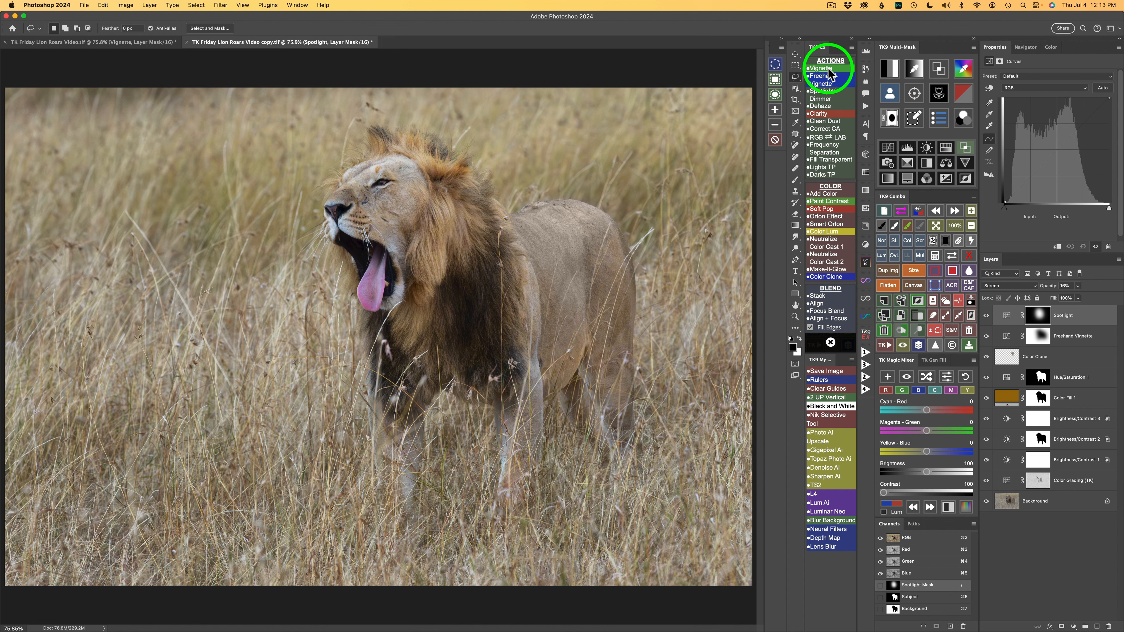
# Add an overall Vignette with the preset blur radius, set its layer opacity to 66%, and compare it off and on
pyautogui.click(828, 69)
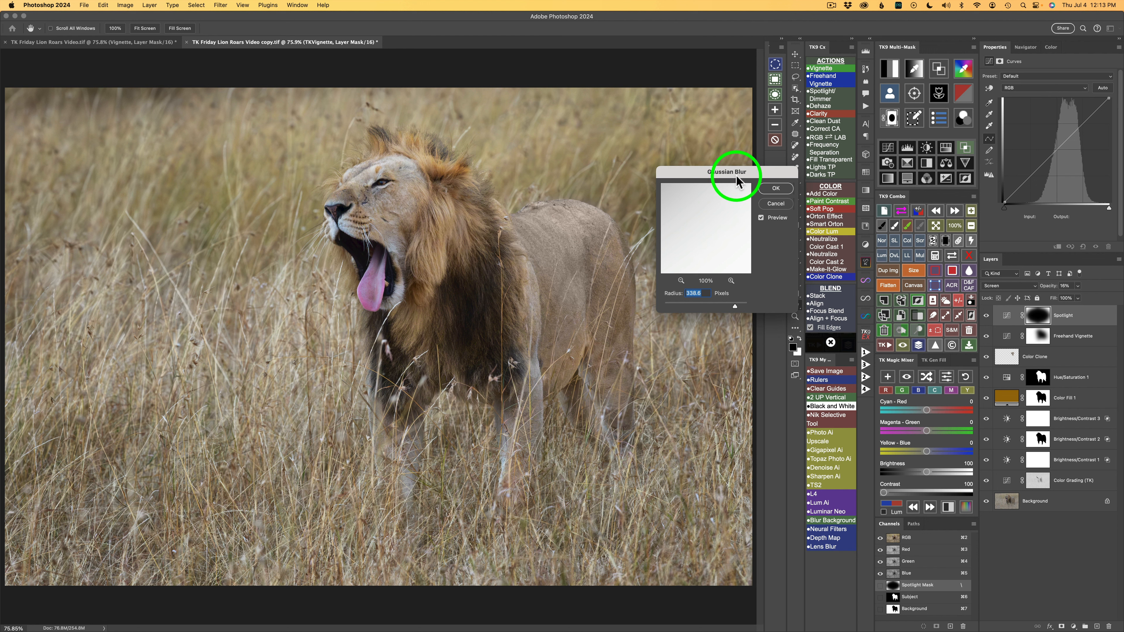
pyautogui.click(776, 189)
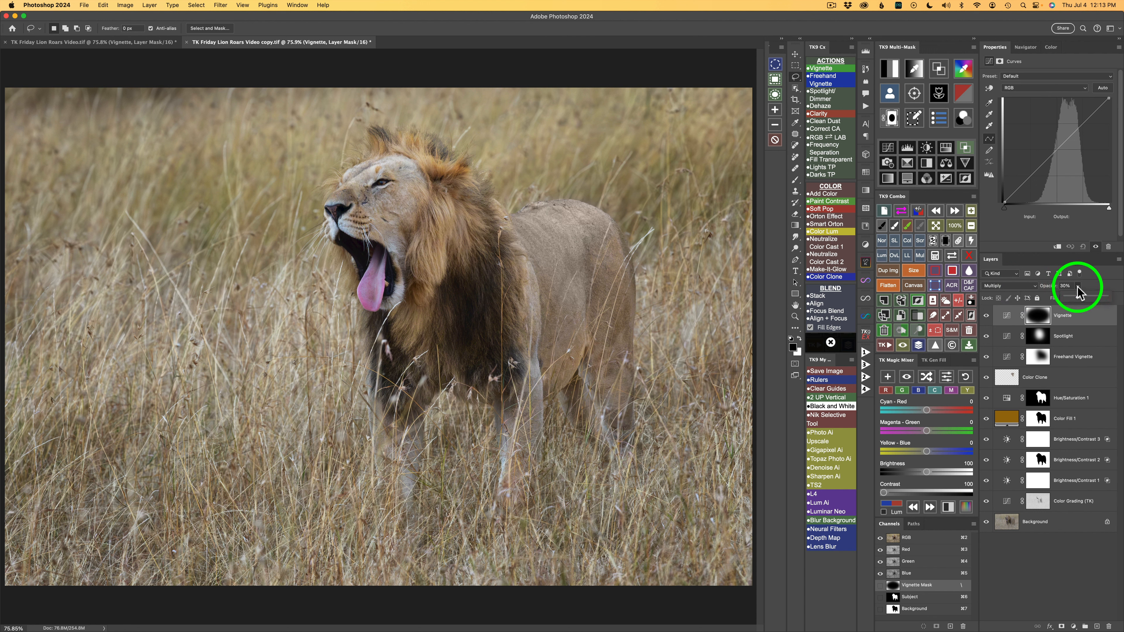
pyautogui.moveTo(1079, 295); pyautogui.dragTo(1092, 300)
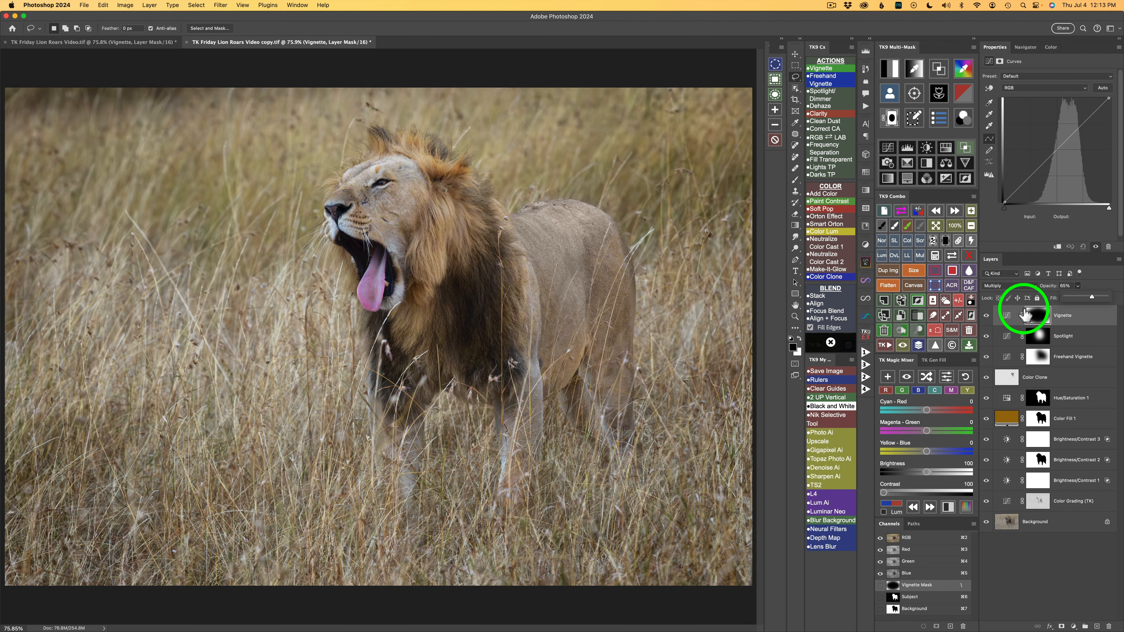
pyautogui.click(986, 316)
pyautogui.click(986, 316)
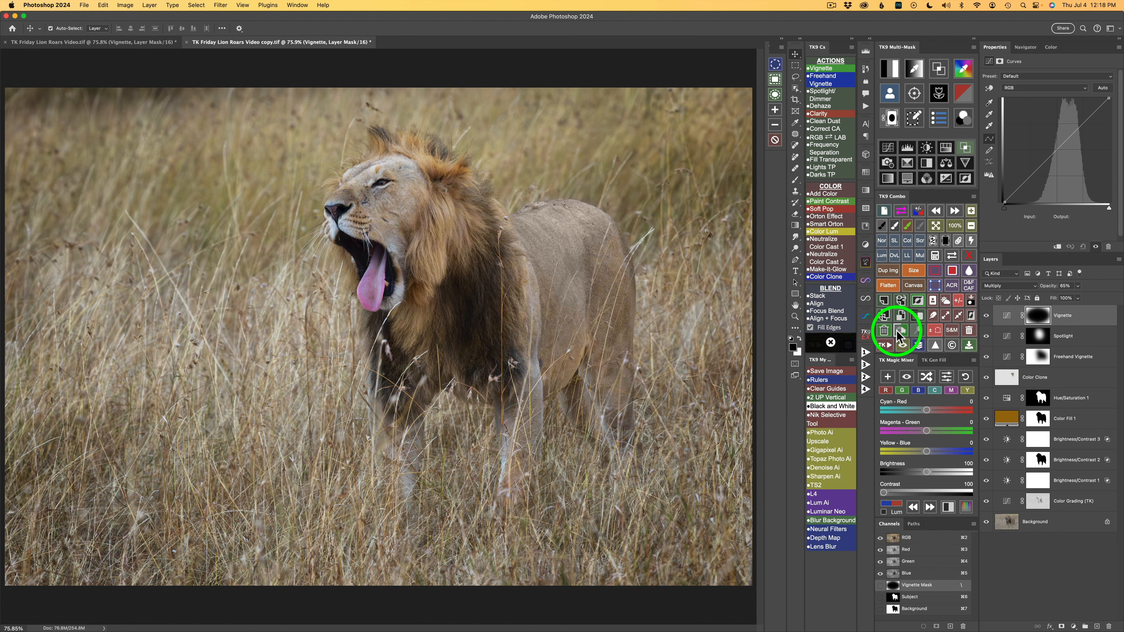
# Add a Burn (black paint) layer, darken the bright grass around the lion with a 10% opacity brush, and compare the layer off and on
pyautogui.click(905, 330)
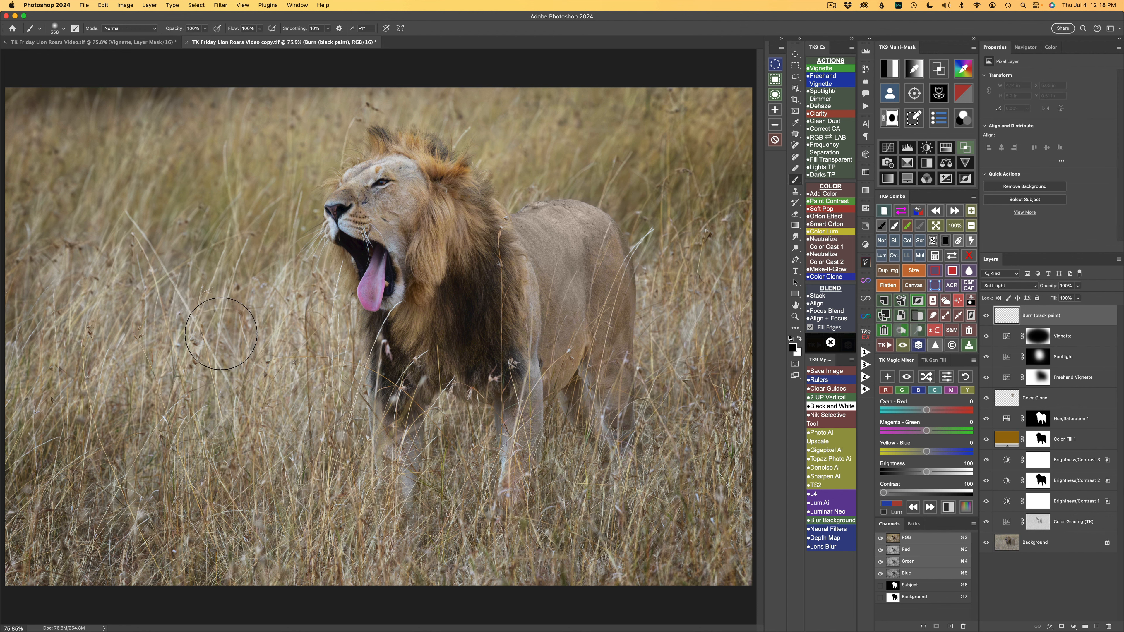
pyautogui.moveTo(234, 349); pyautogui.dragTo(245, 349)
pyautogui.moveTo(293, 369)
pyautogui.mouseDown()
pyautogui.moveTo(325, 336)
pyautogui.moveTo(304, 385)
pyautogui.moveTo(300, 316)
pyautogui.moveTo(266, 353)
pyautogui.mouseUp()
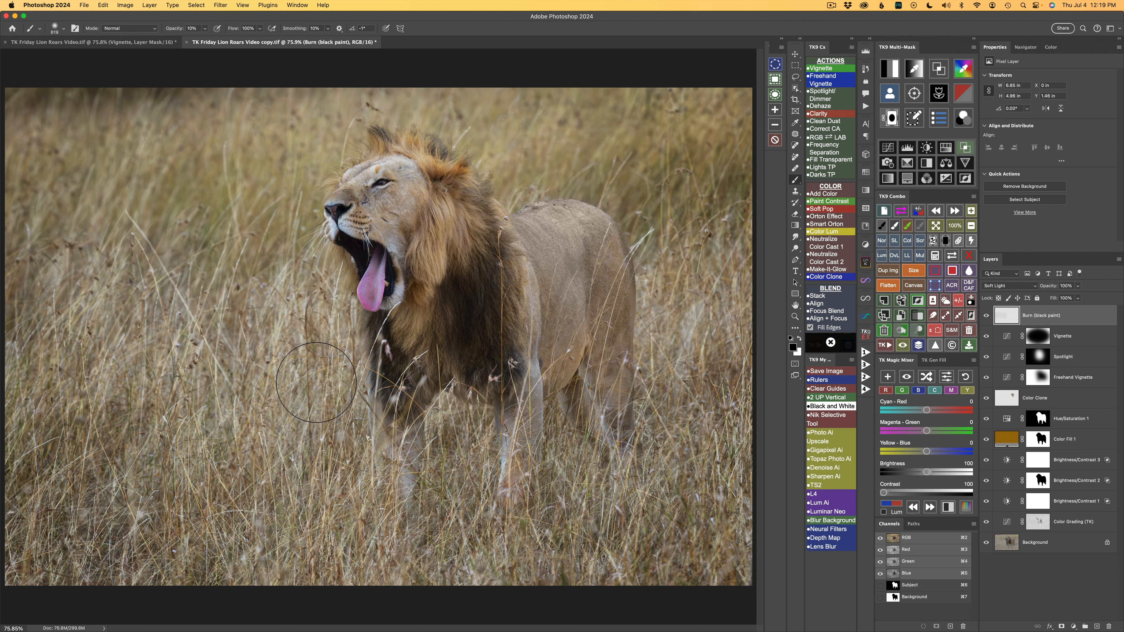
pyautogui.moveTo(323, 331)
pyautogui.mouseDown()
pyautogui.moveTo(327, 385)
pyautogui.moveTo(492, 422)
pyautogui.mouseUp()
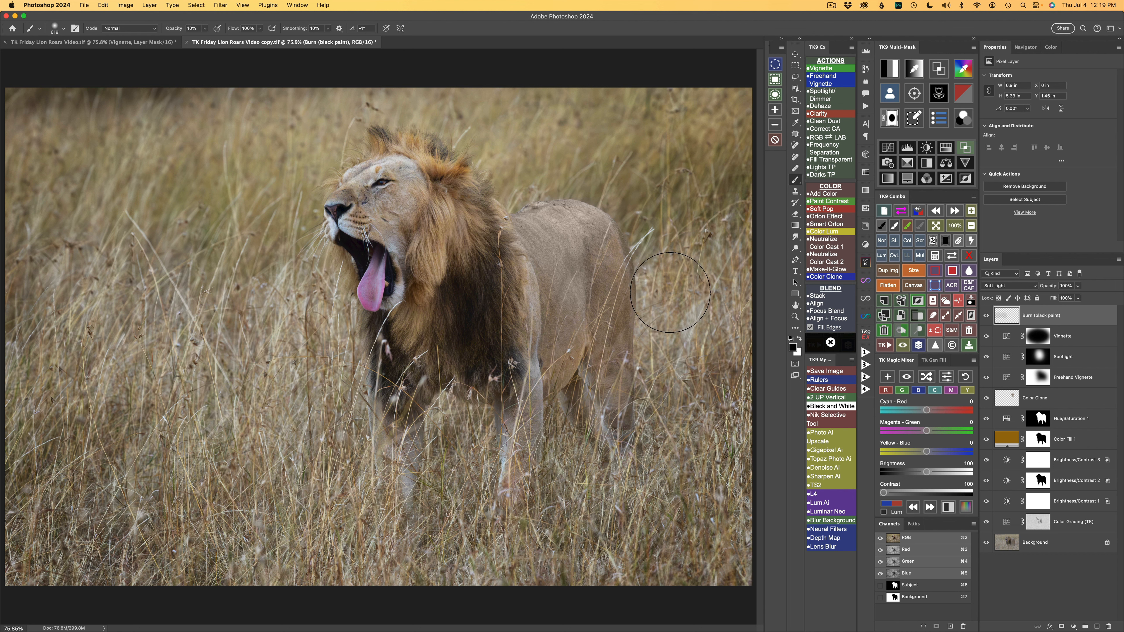
pyautogui.moveTo(657, 288)
pyautogui.mouseDown()
pyautogui.moveTo(665, 361)
pyautogui.moveTo(673, 290)
pyautogui.moveTo(694, 340)
pyautogui.moveTo(721, 305)
pyautogui.moveTo(724, 353)
pyautogui.moveTo(728, 335)
pyautogui.moveTo(711, 374)
pyautogui.moveTo(669, 277)
pyautogui.moveTo(659, 284)
pyautogui.moveTo(659, 350)
pyautogui.moveTo(720, 293)
pyautogui.moveTo(726, 409)
pyautogui.moveTo(718, 251)
pyautogui.moveTo(689, 301)
pyautogui.mouseUp()
pyautogui.moveTo(301, 319)
pyautogui.mouseDown()
pyautogui.moveTo(324, 402)
pyautogui.moveTo(310, 316)
pyautogui.mouseUp()
pyautogui.moveTo(256, 313)
pyautogui.mouseDown()
pyautogui.moveTo(113, 322)
pyautogui.moveTo(94, 312)
pyautogui.mouseUp()
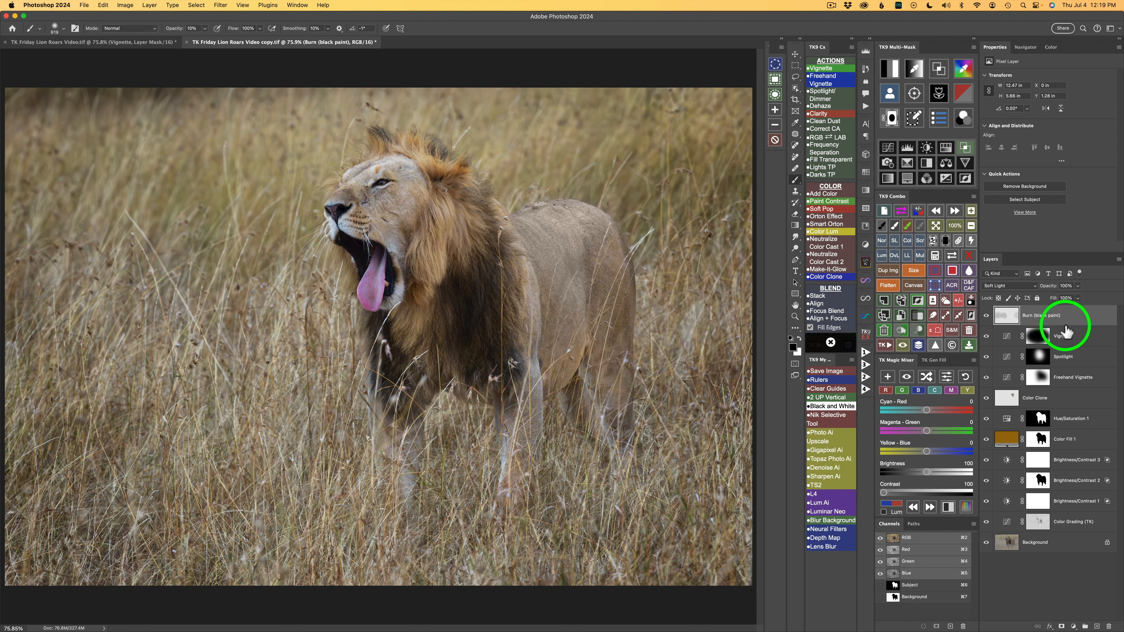
pyautogui.click(987, 316)
pyautogui.click(987, 316)
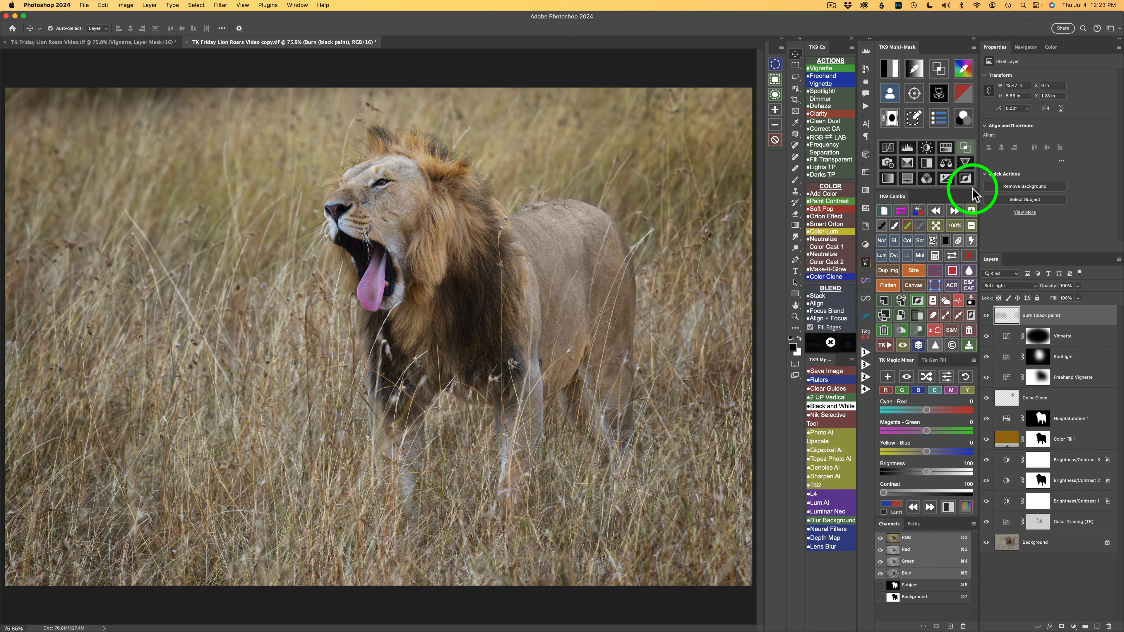
# Add a Dodge (white paint) layer, lighten the lion's eye with a small 10% opacity brush, and compare the layer off and on
pyautogui.click(971, 211)
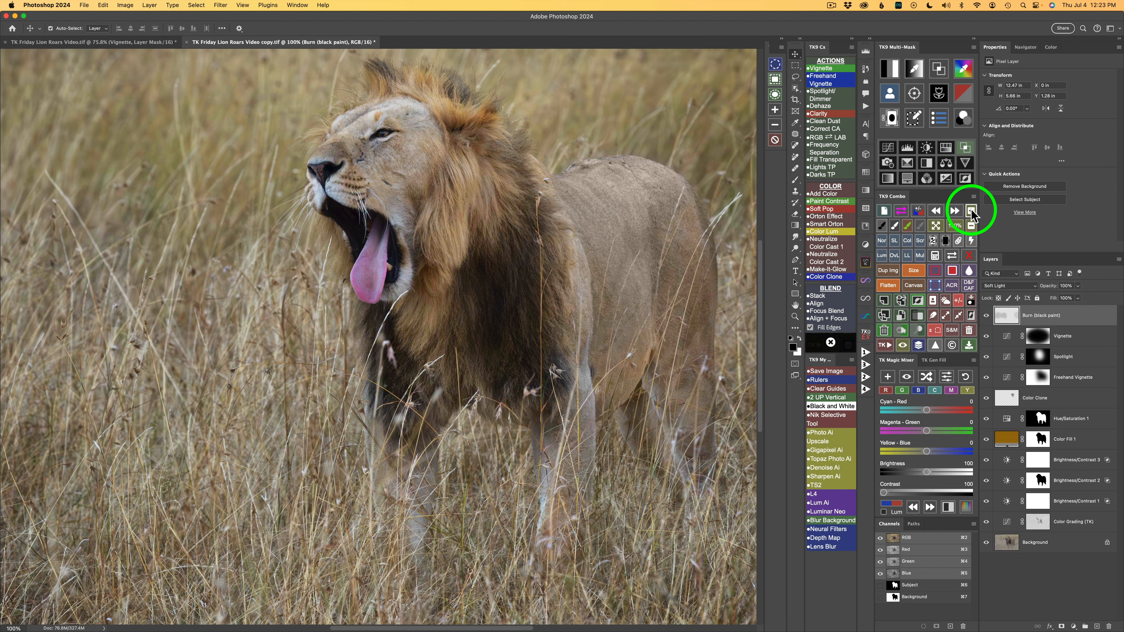
pyautogui.click(971, 212)
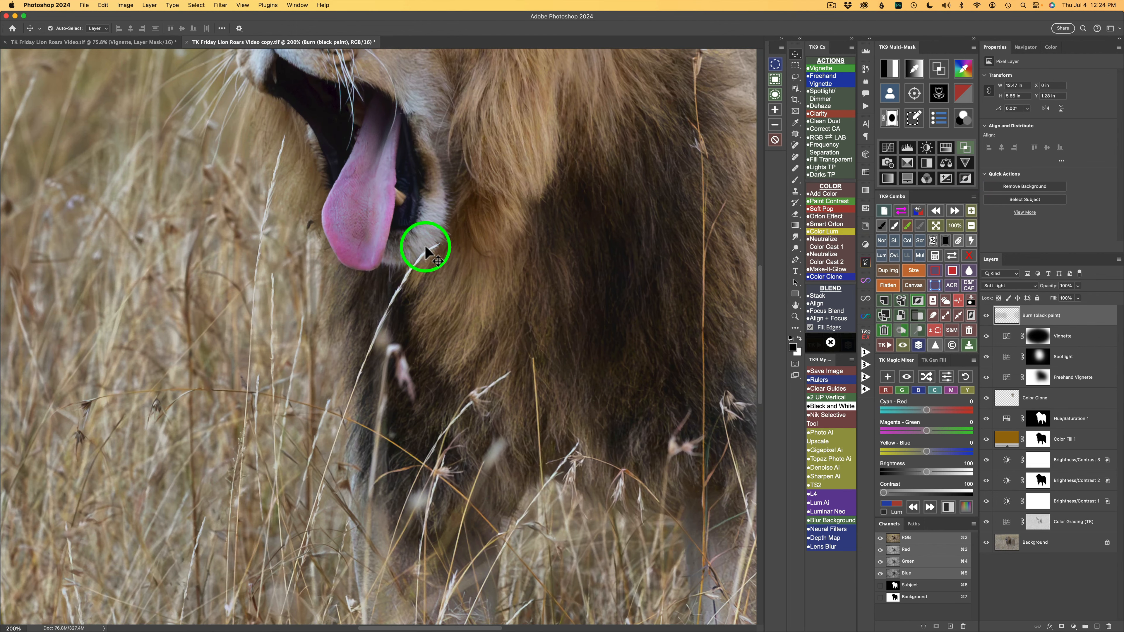
pyautogui.moveTo(446, 171); pyautogui.dragTo(458, 518)
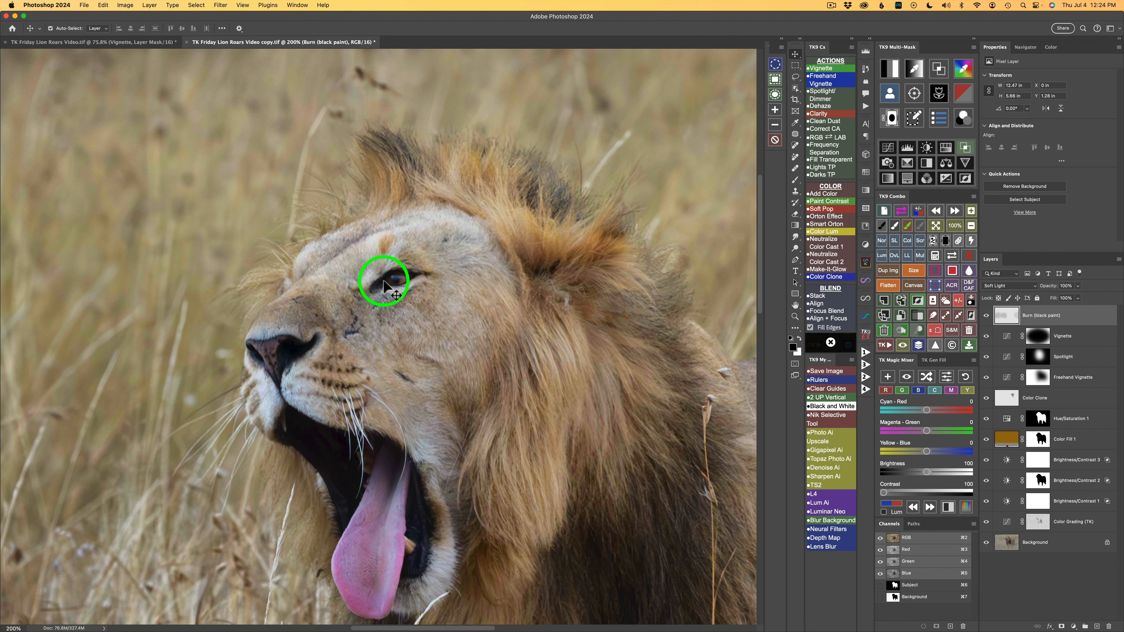
pyautogui.click(920, 332)
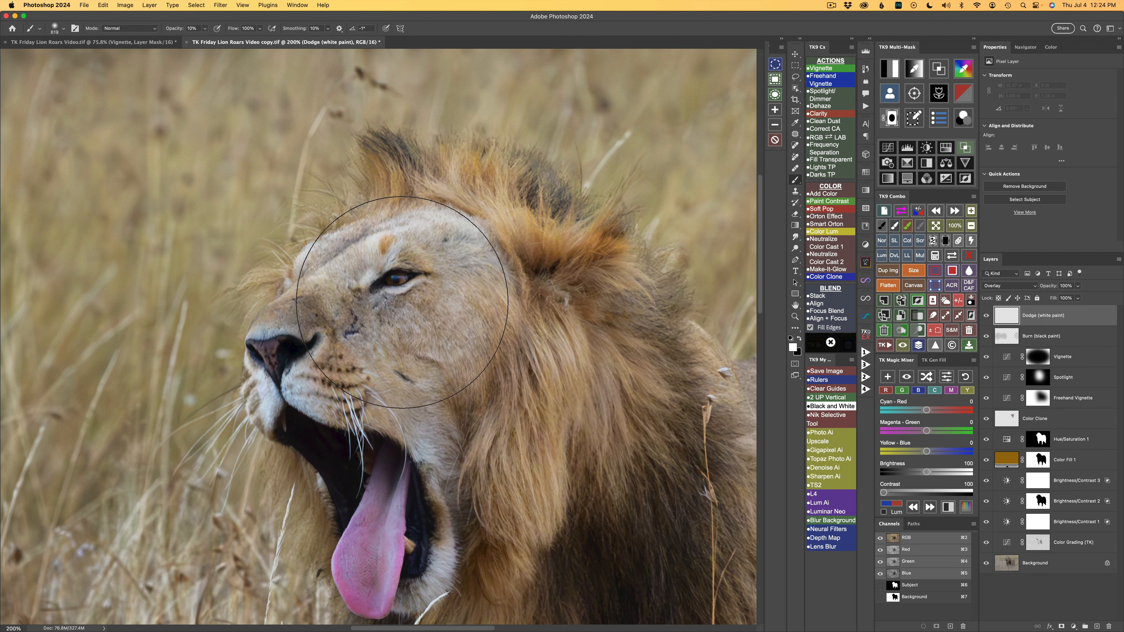
pyautogui.moveTo(439, 276); pyautogui.dragTo(175, 253)
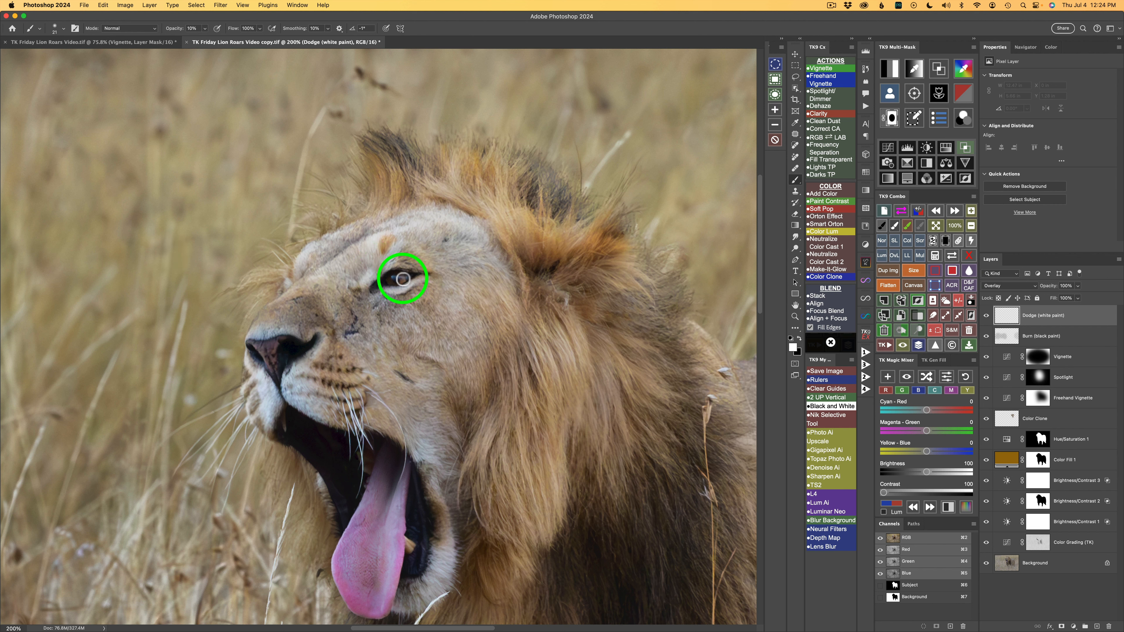
pyautogui.moveTo(402, 277)
pyautogui.mouseDown()
pyautogui.moveTo(388, 312)
pyautogui.moveTo(388, 278)
pyautogui.moveTo(394, 309)
pyautogui.moveTo(402, 285)
pyautogui.mouseUp()
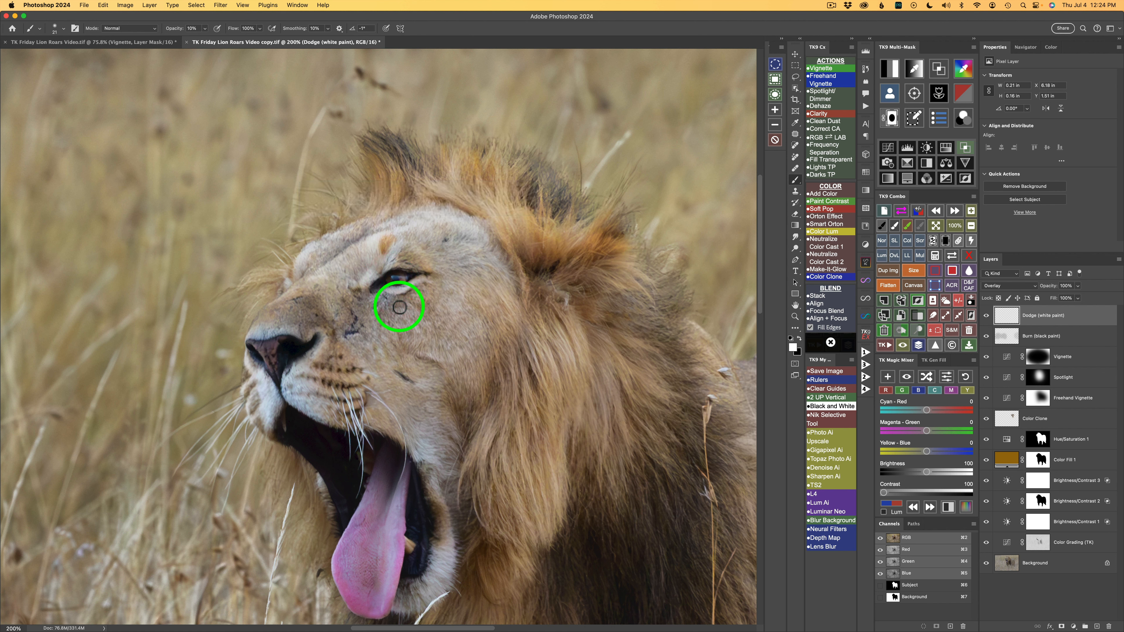
pyautogui.click(987, 315)
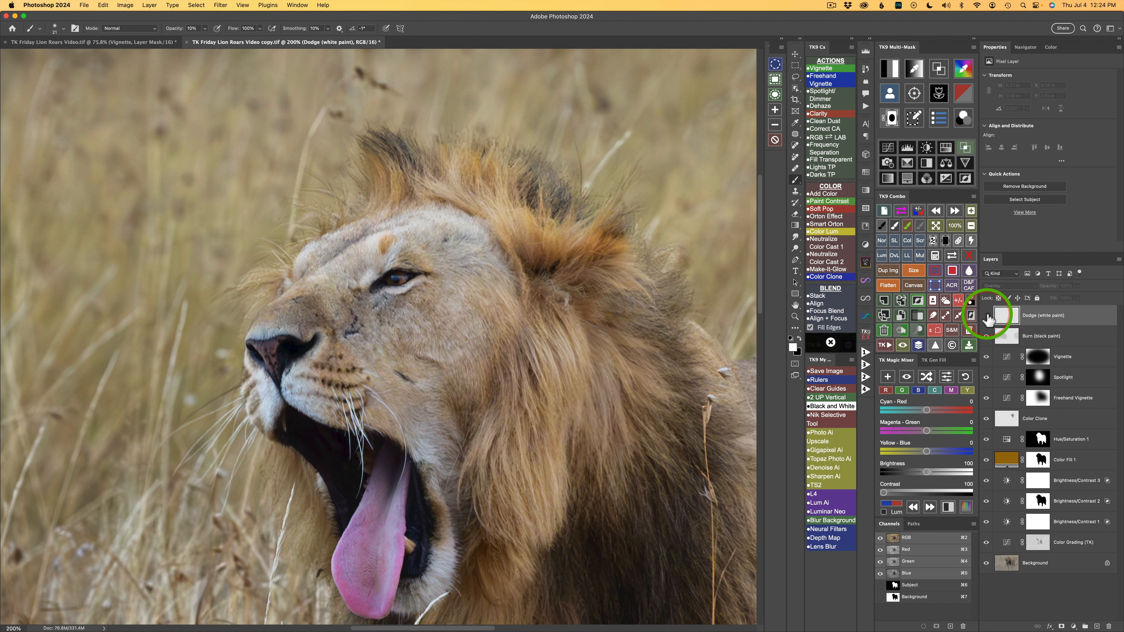
pyautogui.click(986, 315)
pyautogui.click(986, 315)
pyautogui.click(987, 315)
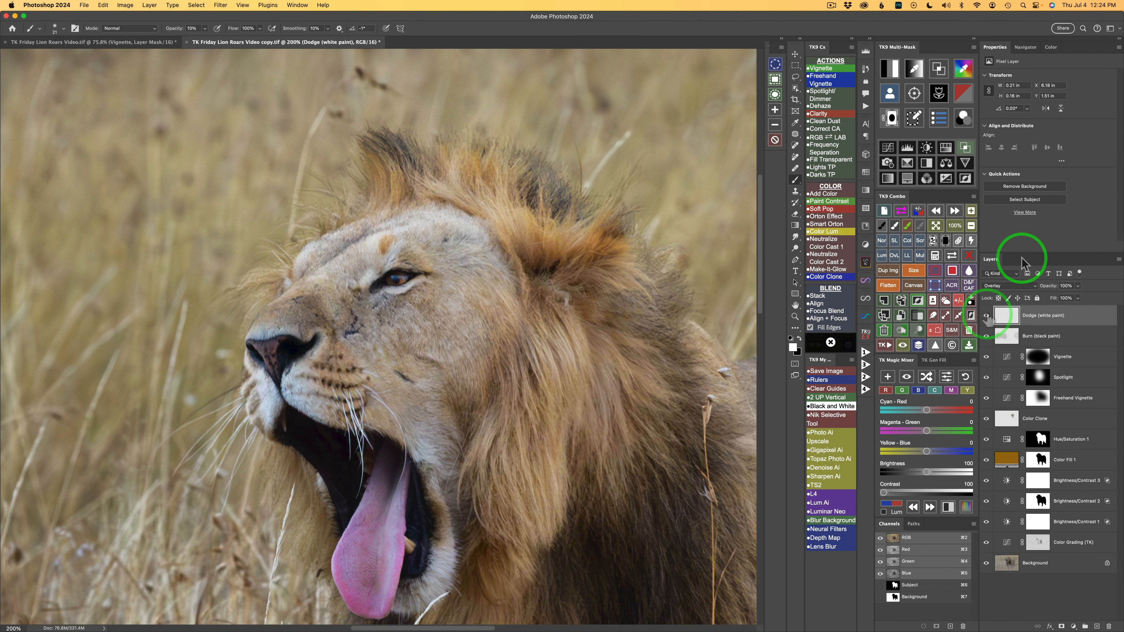
# Apply the Color Lum action, set Reds to -9 in its Black & White adjustment, and compare the layer off and on
pyautogui.click(937, 226)
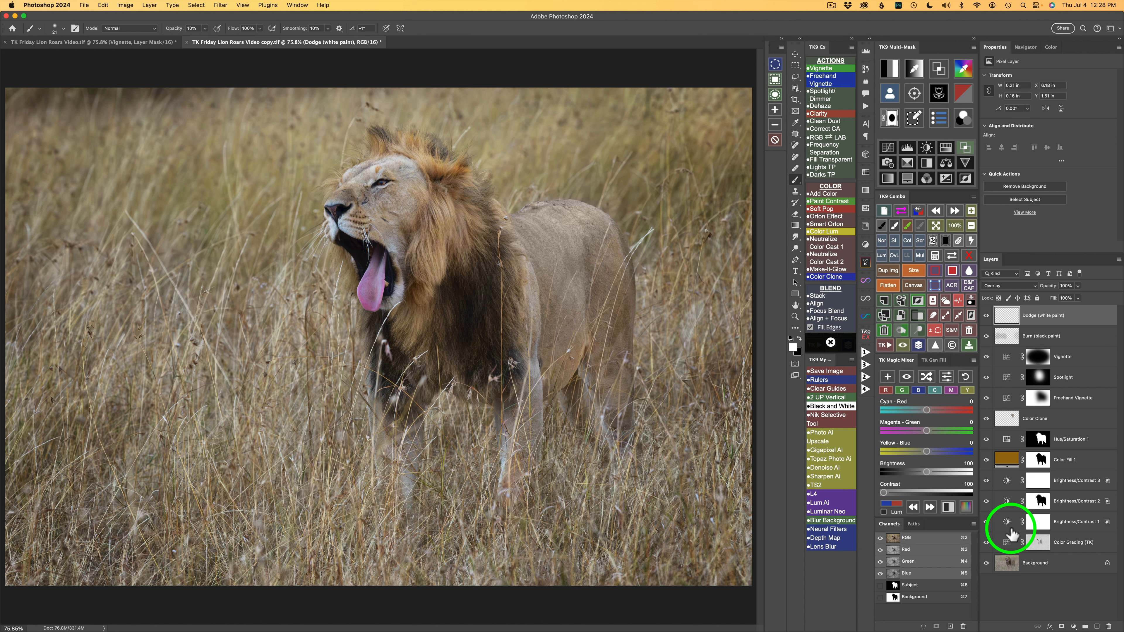
pyautogui.click(831, 232)
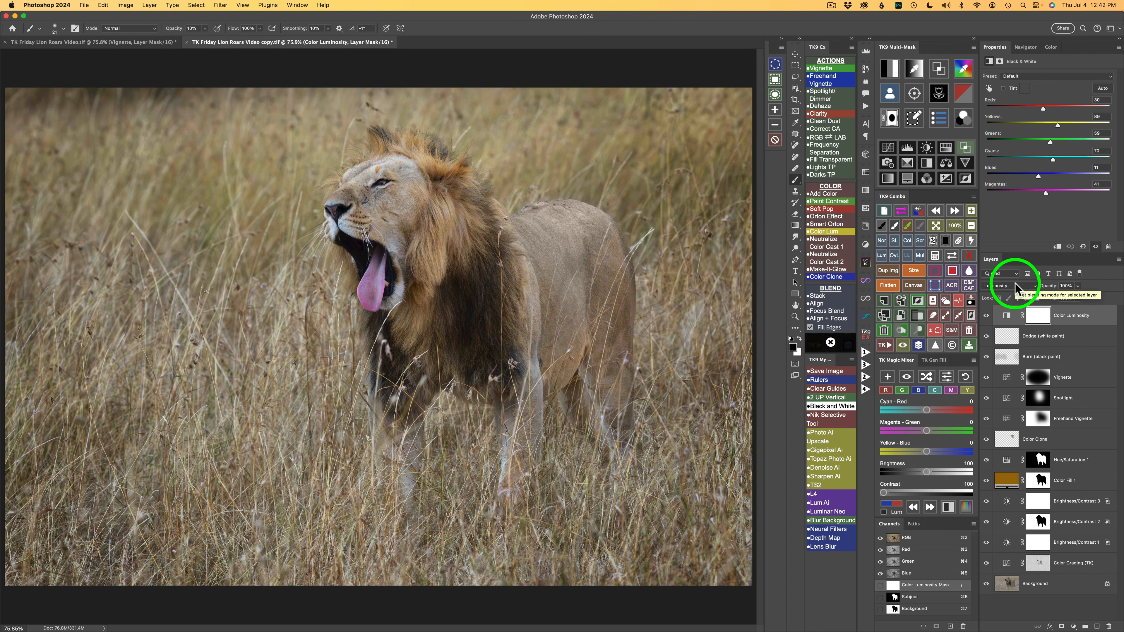
pyautogui.click(986, 315)
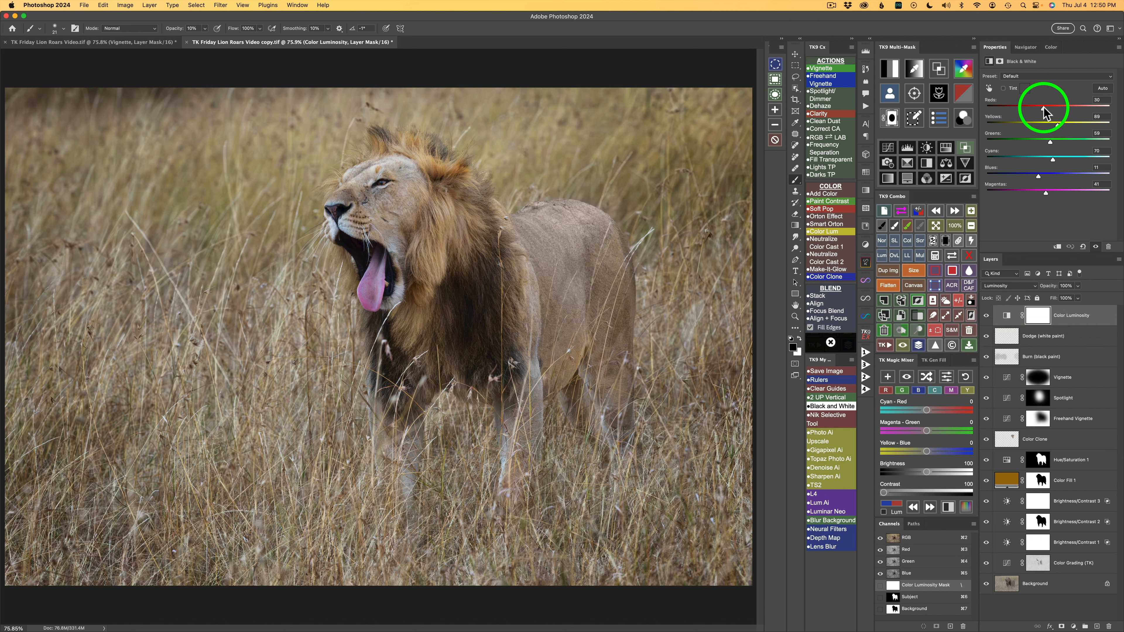
pyautogui.moveTo(1043, 108)
pyautogui.mouseDown()
pyautogui.moveTo(1064, 108)
pyautogui.moveTo(1036, 109)
pyautogui.mouseUp()
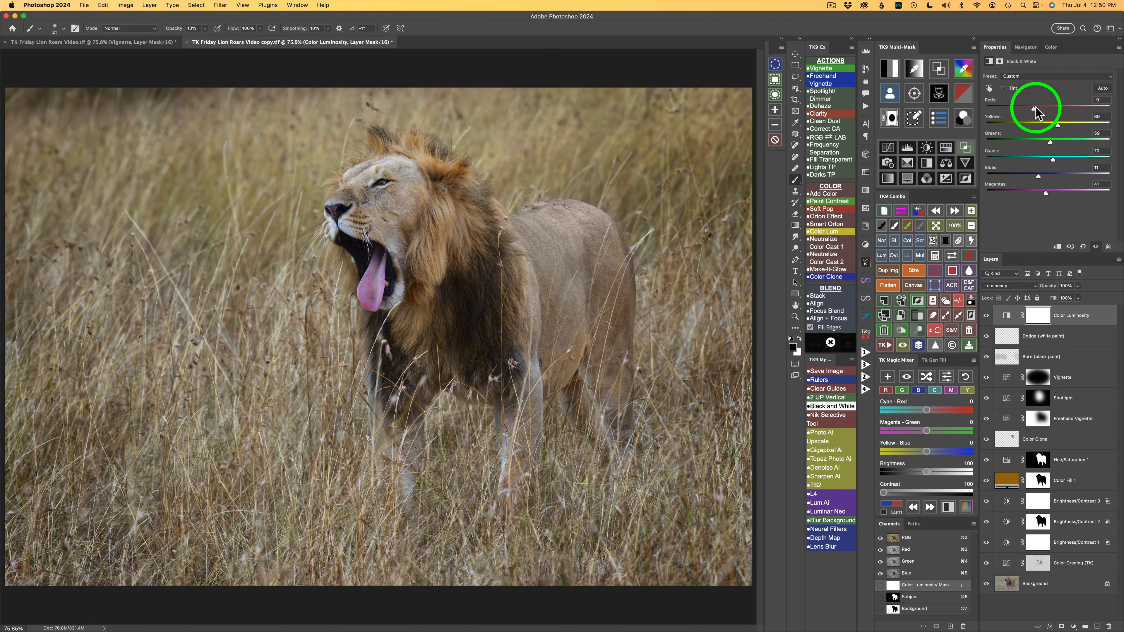
pyautogui.click(986, 315)
pyautogui.click(987, 315)
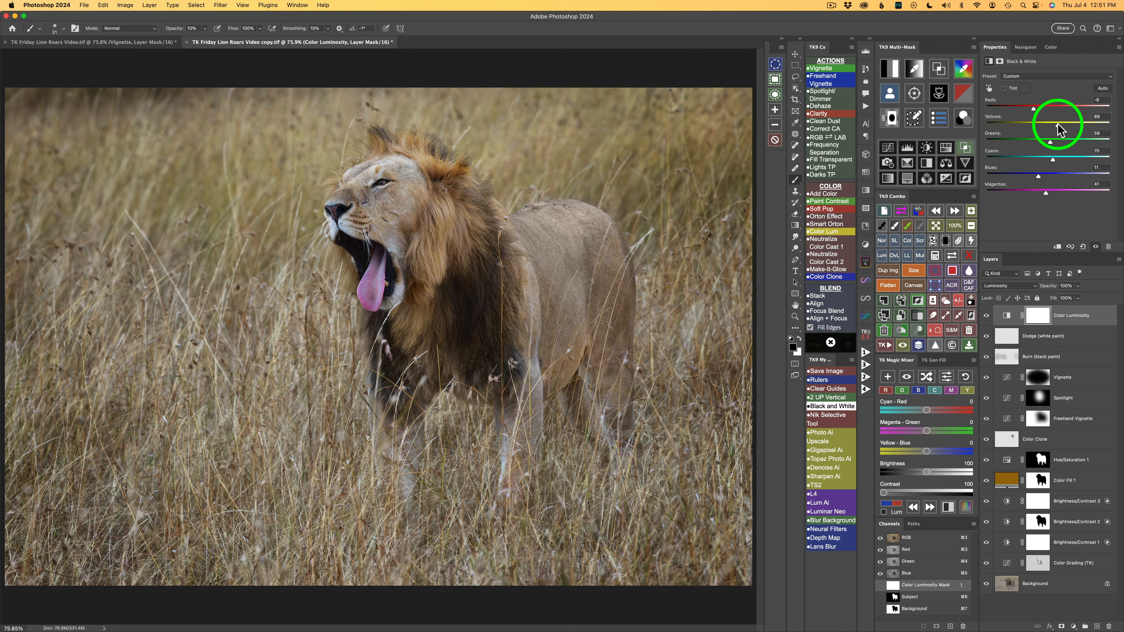
# Set Yellows to 140 in the Color Luminosity layer and toggle the layer to compare
pyautogui.moveTo(1057, 126); pyautogui.dragTo(1071, 126)
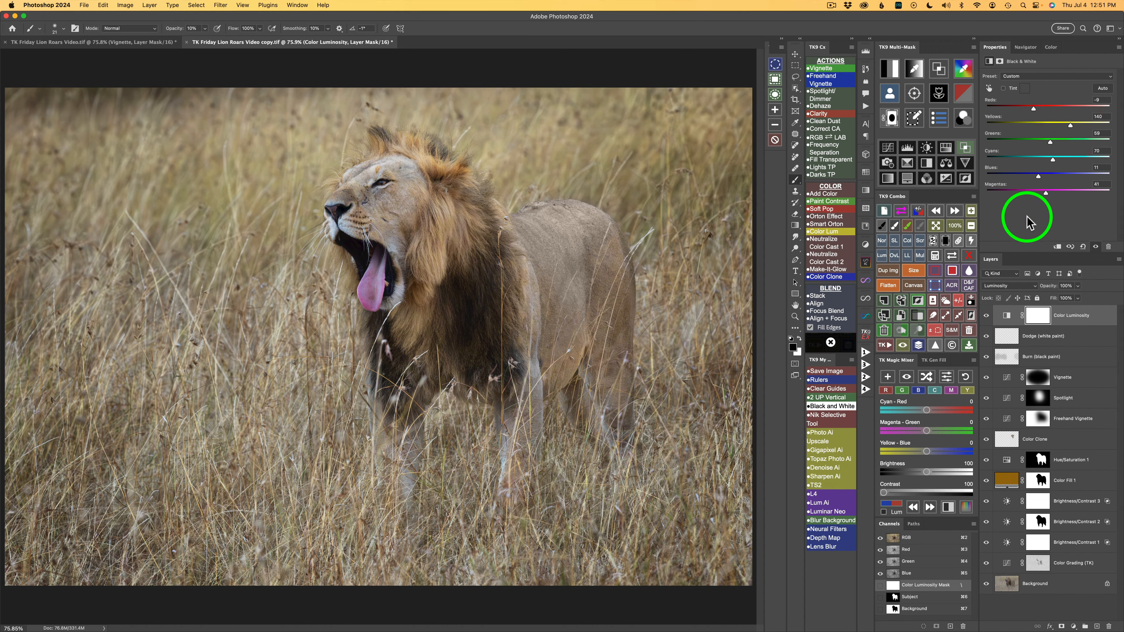
pyautogui.click(987, 316)
pyautogui.click(986, 317)
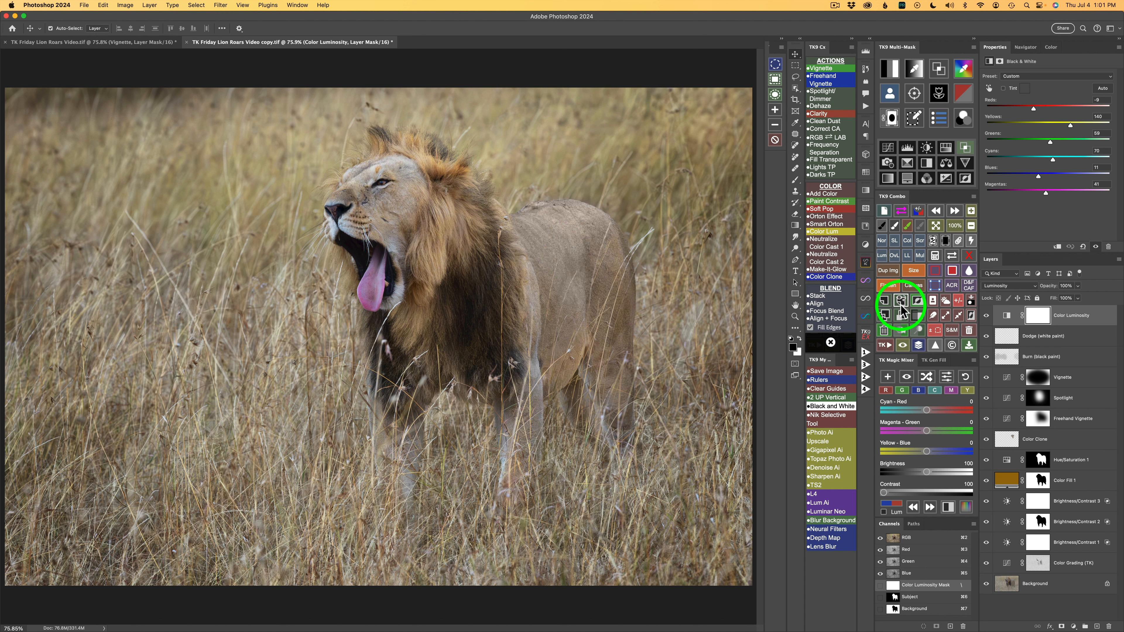
# Add another Burn (black paint) layer, darken the lion's back and flank with a 10% opacity brush, and compare the layer off and on
pyautogui.click(904, 331)
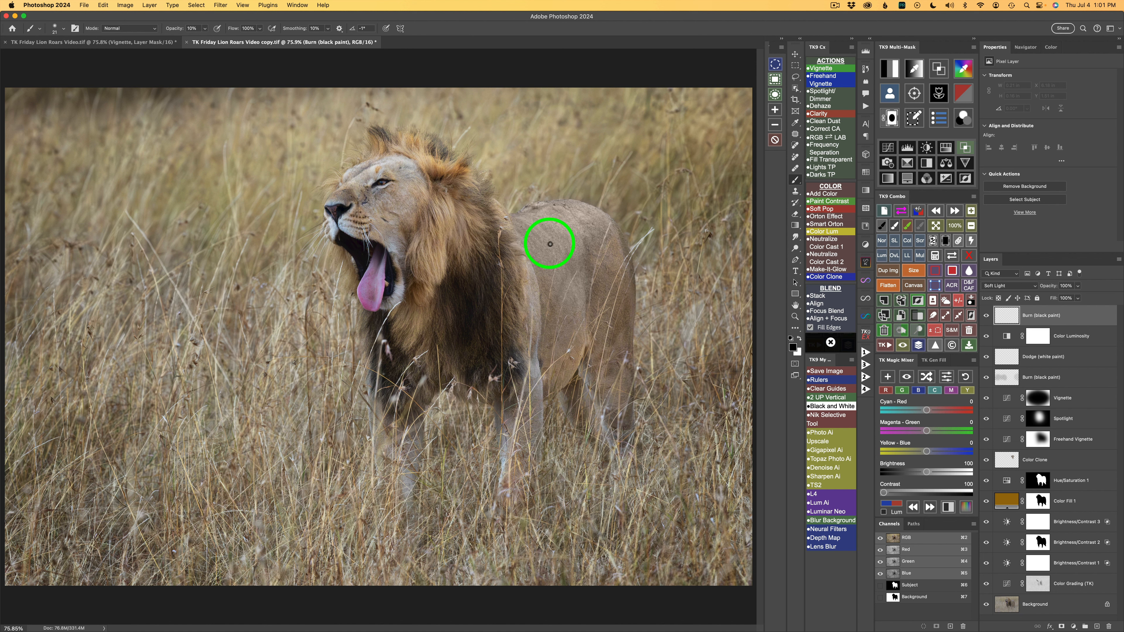
pyautogui.moveTo(548, 243)
pyautogui.keyDown('ctrl'); pyautogui.keyDown('alt'); pyautogui.mouseDown()
pyautogui.moveTo(571, 250)
pyautogui.moveTo(530, 216)
pyautogui.mouseUp(); pyautogui.keyUp('alt'); pyautogui.keyUp('ctrl')
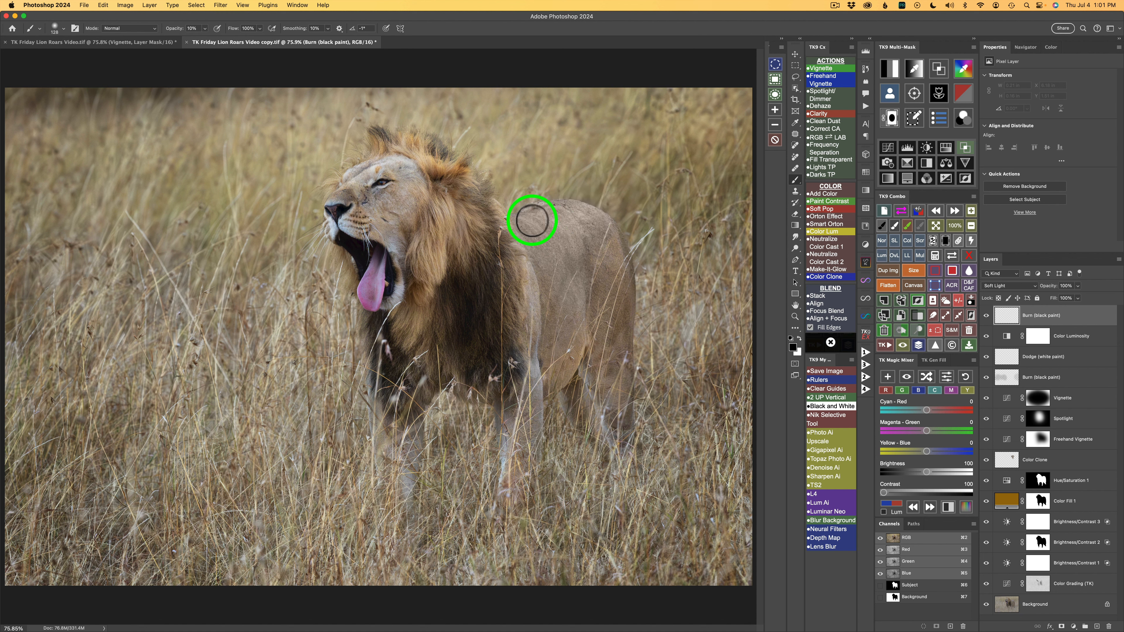
pyautogui.moveTo(547, 259); pyautogui.dragTo(563, 289)
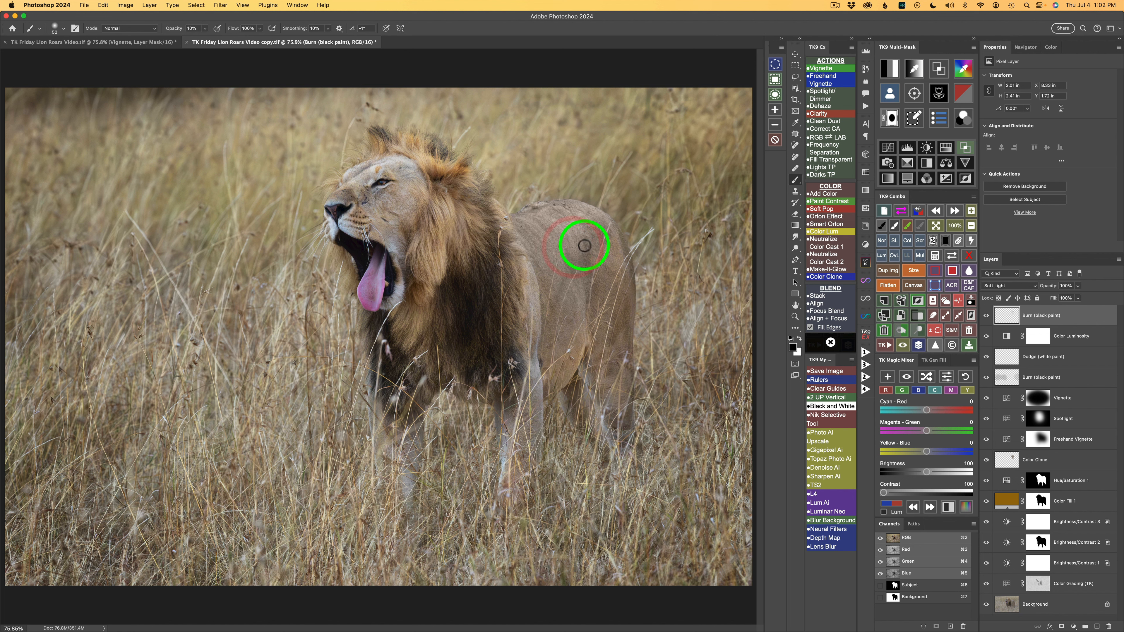
pyautogui.moveTo(586, 255); pyautogui.dragTo(588, 249)
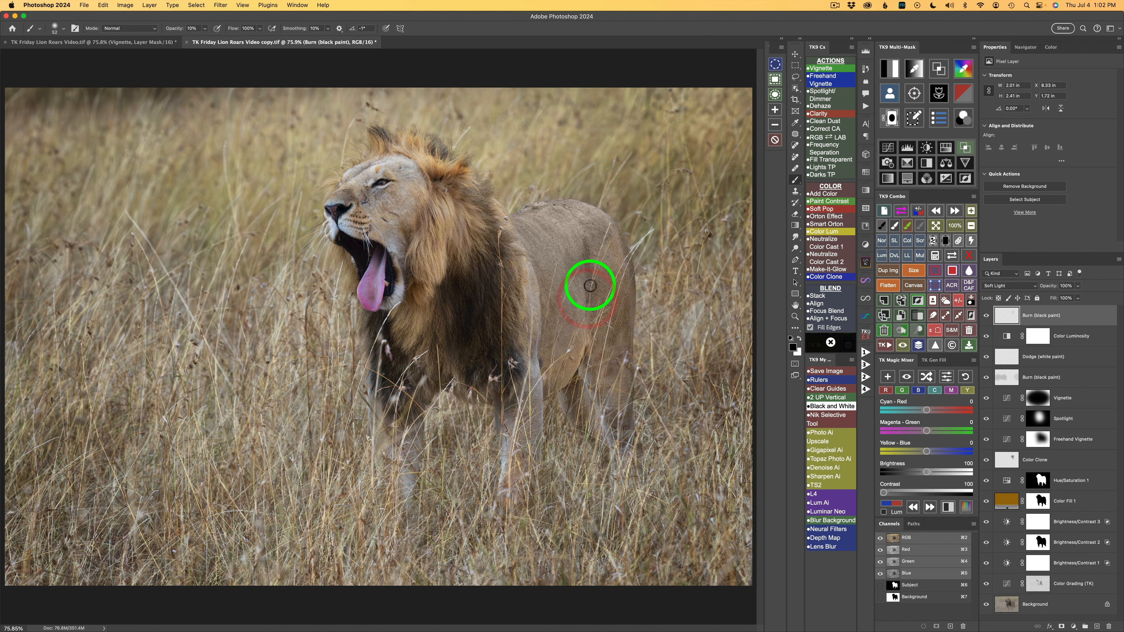
pyautogui.moveTo(587, 289)
pyautogui.mouseDown()
pyautogui.moveTo(567, 254)
pyautogui.moveTo(574, 282)
pyautogui.moveTo(590, 230)
pyautogui.moveTo(594, 253)
pyautogui.moveTo(598, 231)
pyautogui.moveTo(612, 239)
pyautogui.moveTo(603, 247)
pyautogui.moveTo(555, 215)
pyautogui.moveTo(532, 220)
pyautogui.moveTo(554, 241)
pyautogui.moveTo(517, 222)
pyautogui.moveTo(545, 250)
pyautogui.moveTo(622, 241)
pyautogui.moveTo(583, 273)
pyautogui.mouseUp()
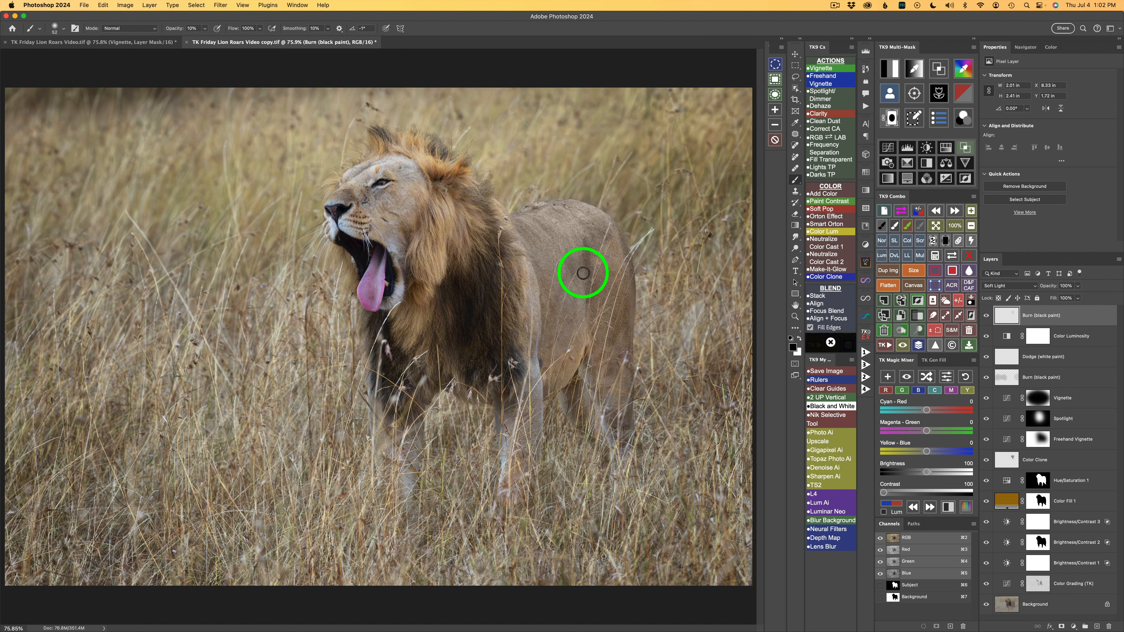
pyautogui.click(986, 316)
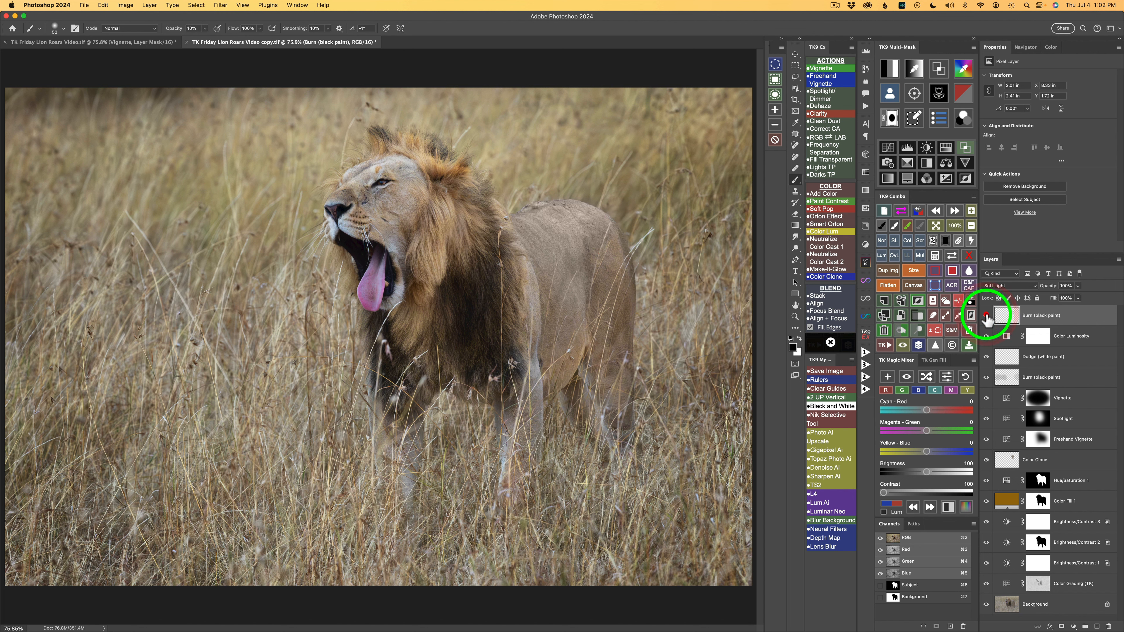
pyautogui.click(987, 316)
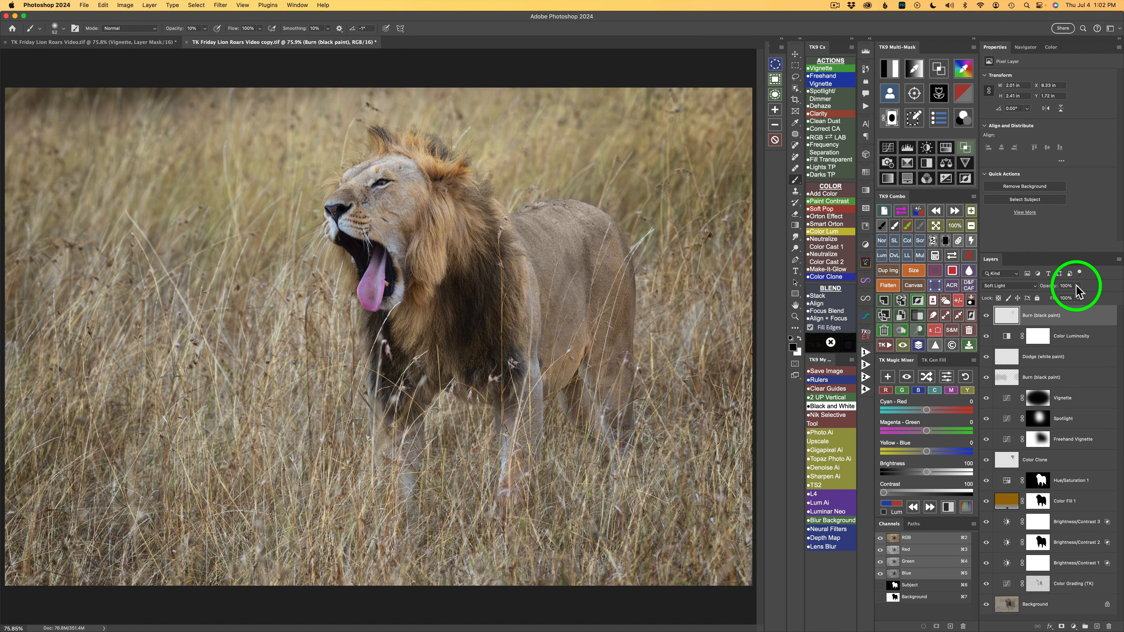
# Lower the new Burn layer's opacity to 61% and toggle its visibility to compare
pyautogui.click(1077, 296)
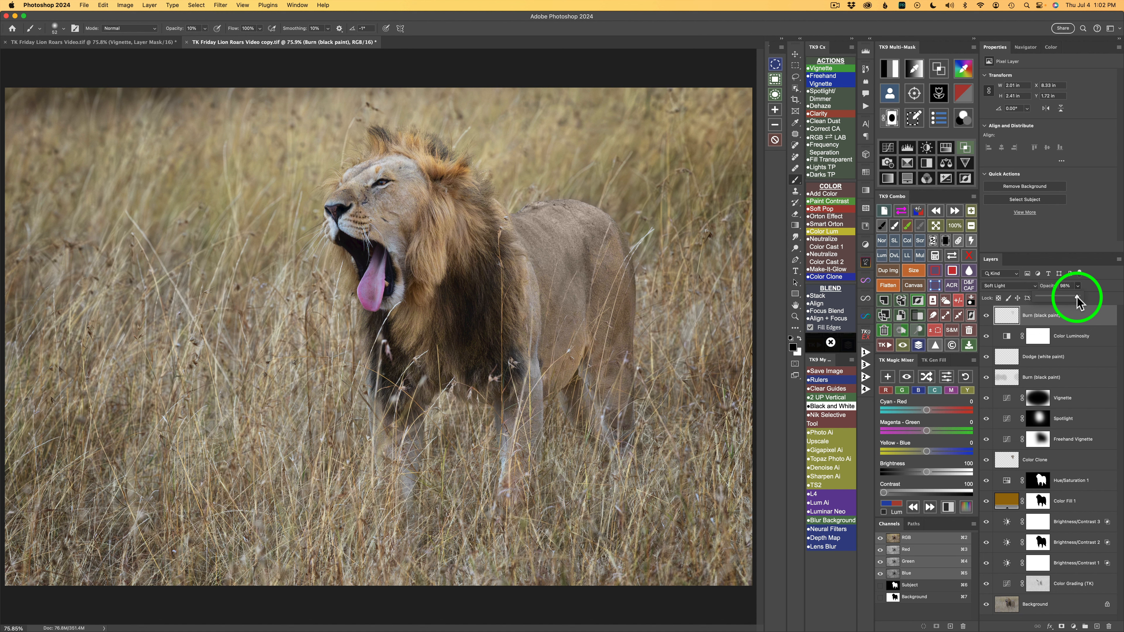
pyautogui.moveTo(1076, 296); pyautogui.dragTo(1026, 297)
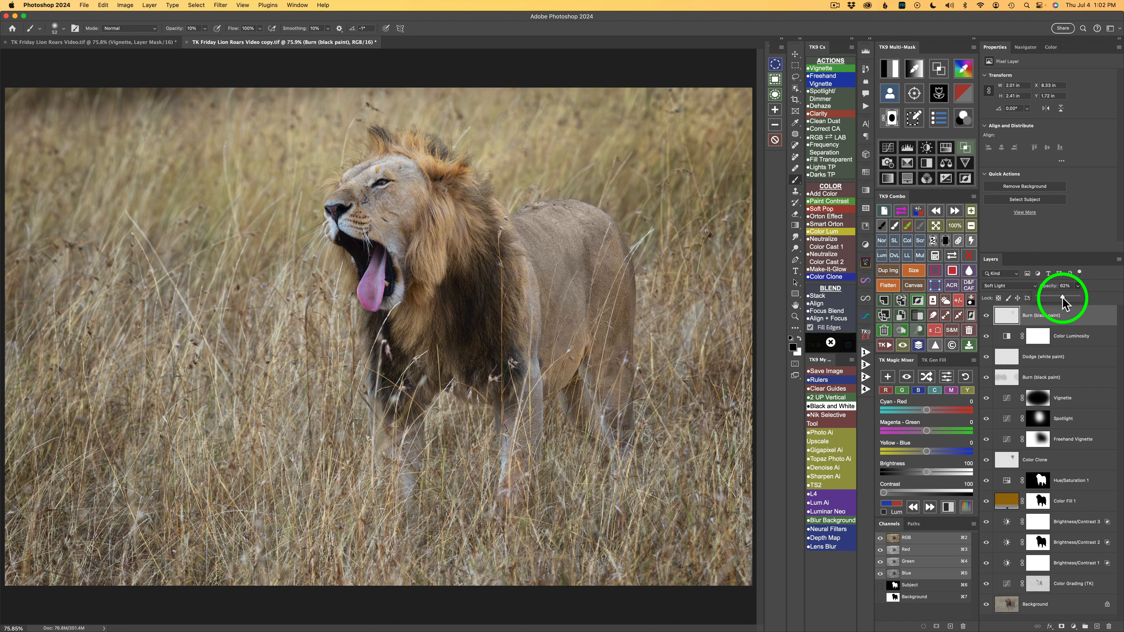
pyautogui.moveTo(1063, 298); pyautogui.dragTo(1061, 298)
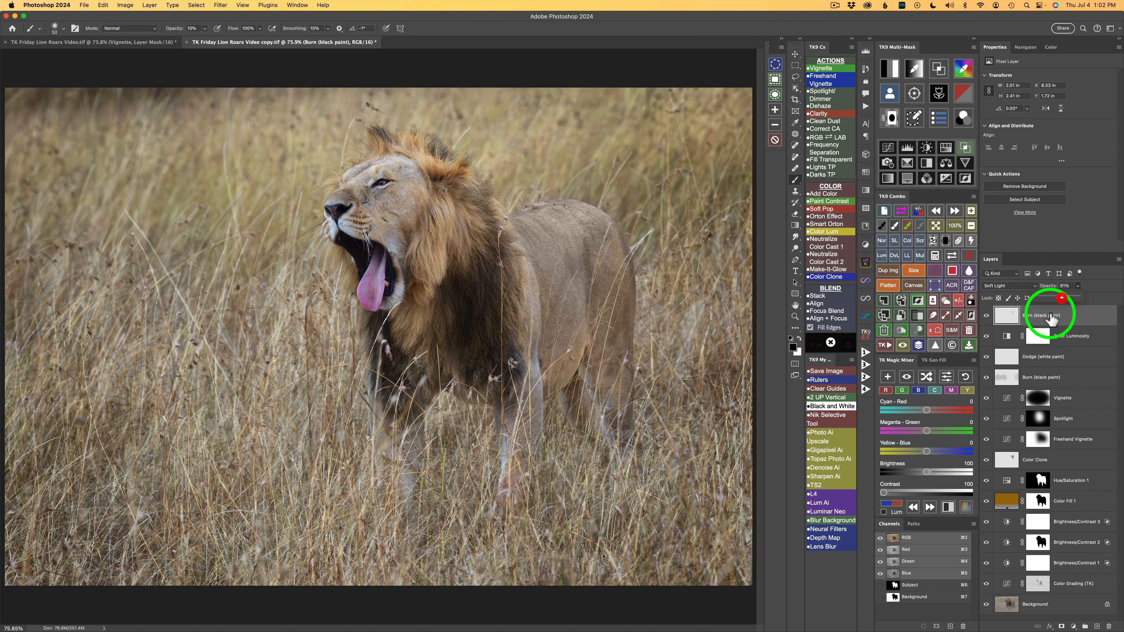
pyautogui.click(985, 315)
pyautogui.click(986, 315)
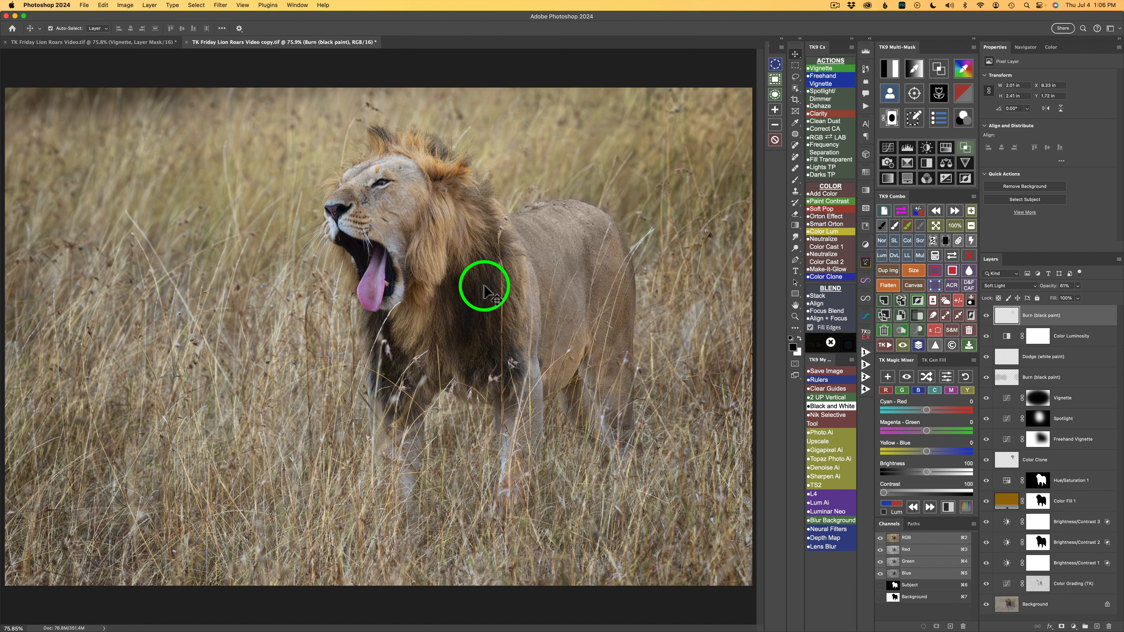
# Stamp the visible layers into a smart object and apply the Camera Raw Filter with Texture +40 and Clarity +11
pyautogui.click(901, 314)
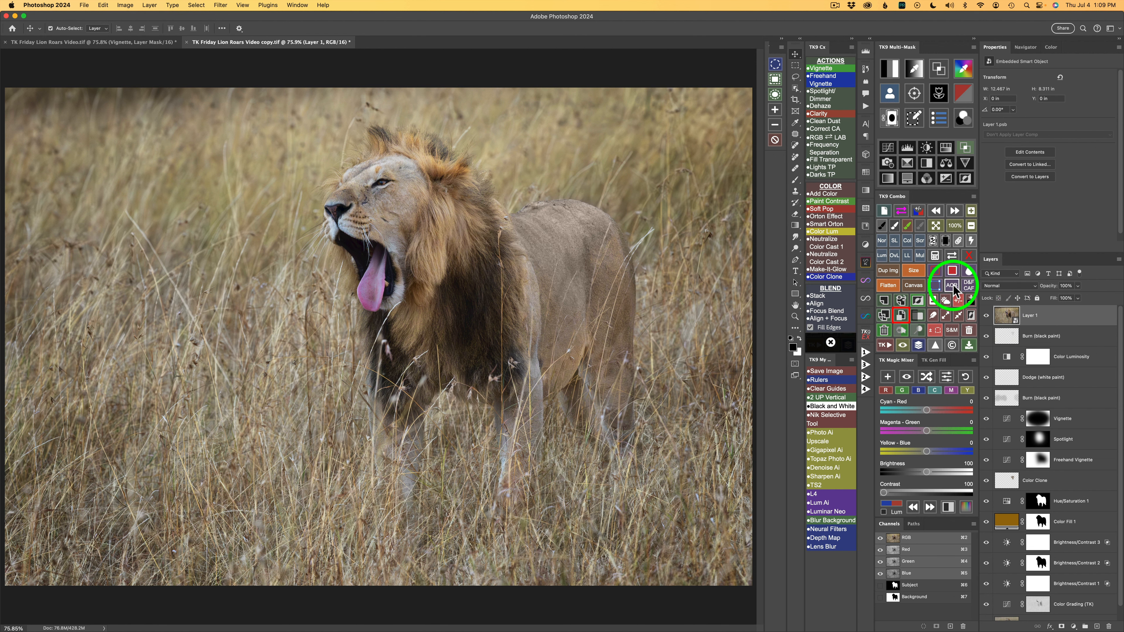
pyautogui.click(953, 284)
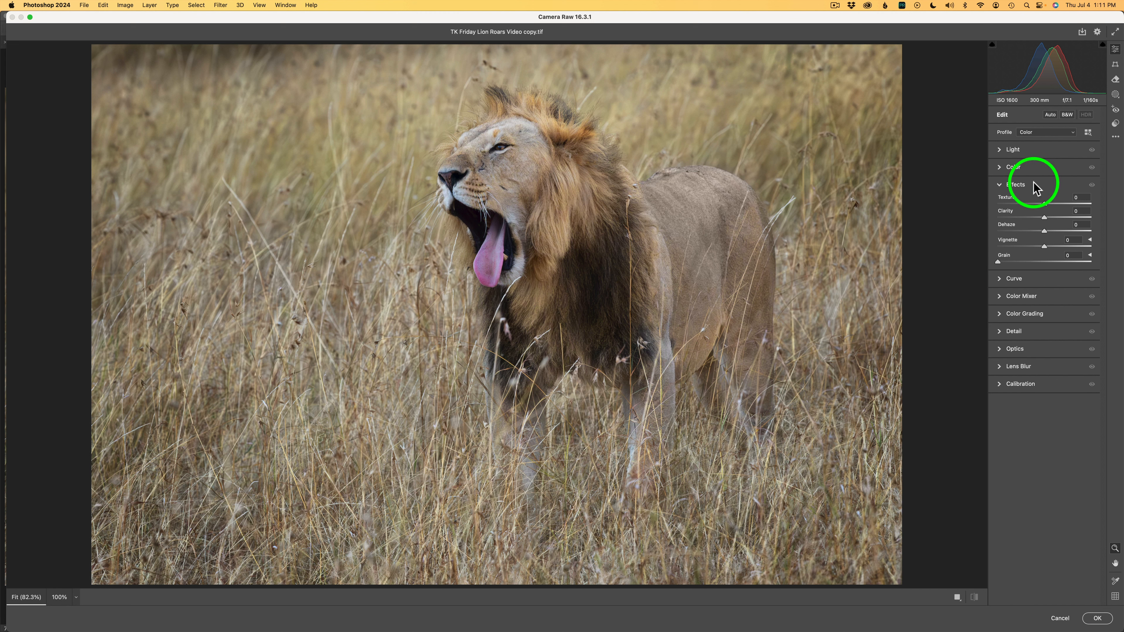
pyautogui.click(1035, 188)
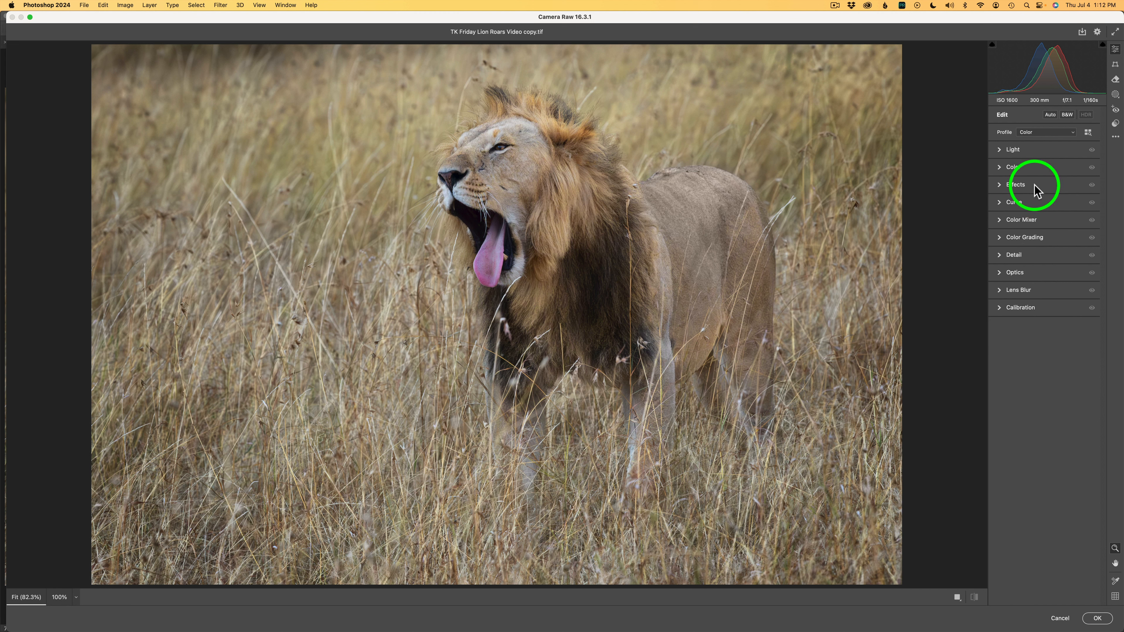
pyautogui.click(1033, 189)
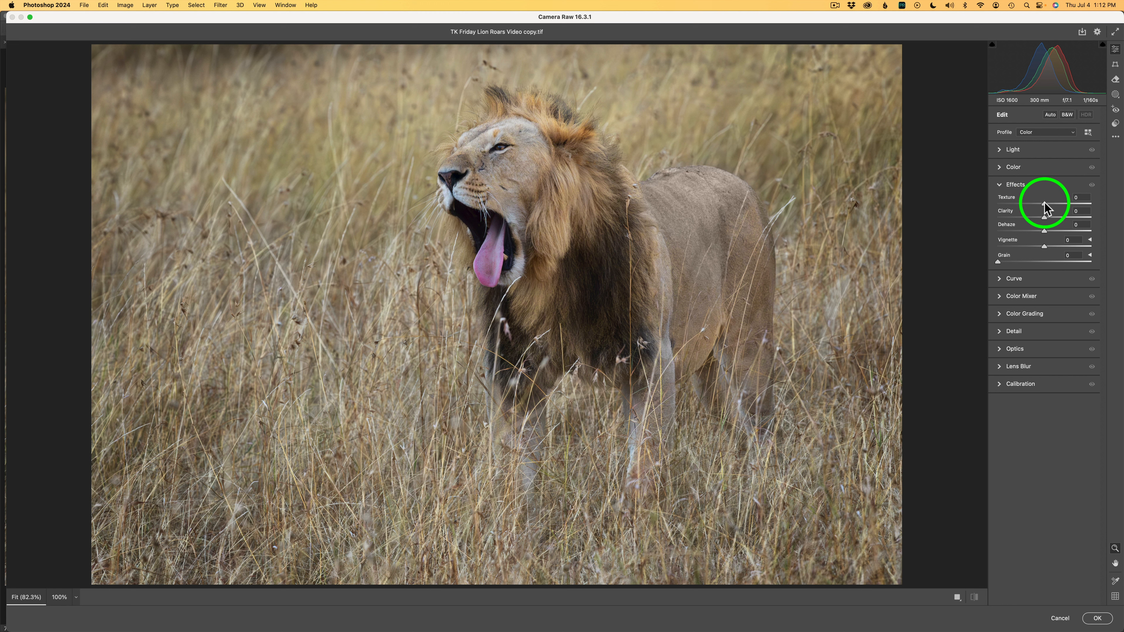
pyautogui.moveTo(1045, 203)
pyautogui.mouseDown()
pyautogui.moveTo(1063, 205)
pyautogui.moveTo(1050, 218)
pyautogui.mouseUp()
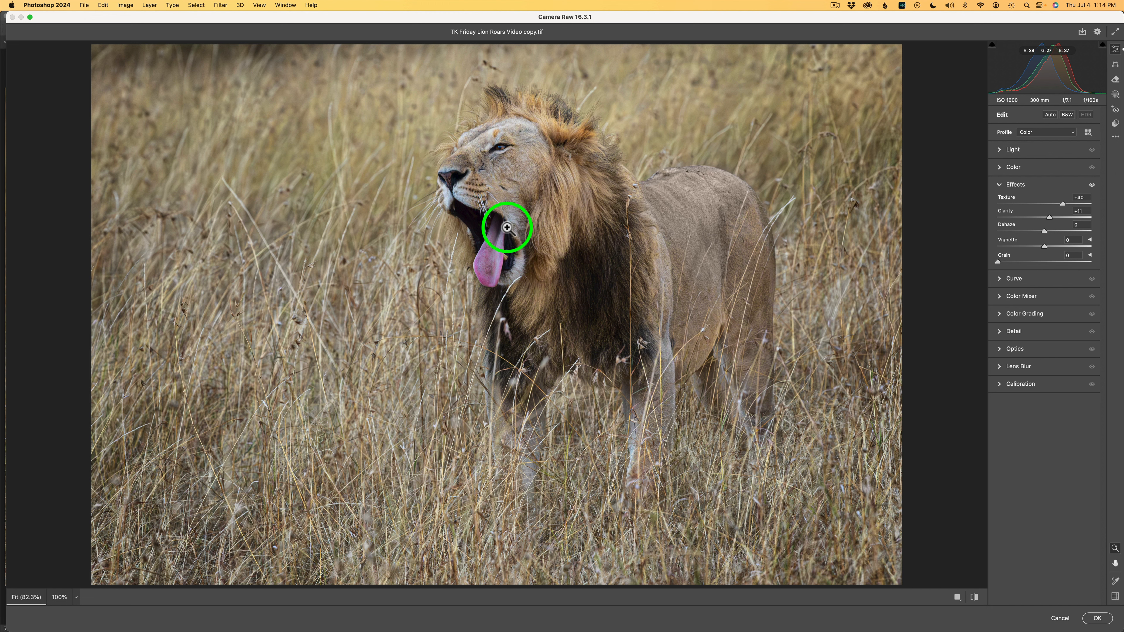
pyautogui.click(1097, 618)
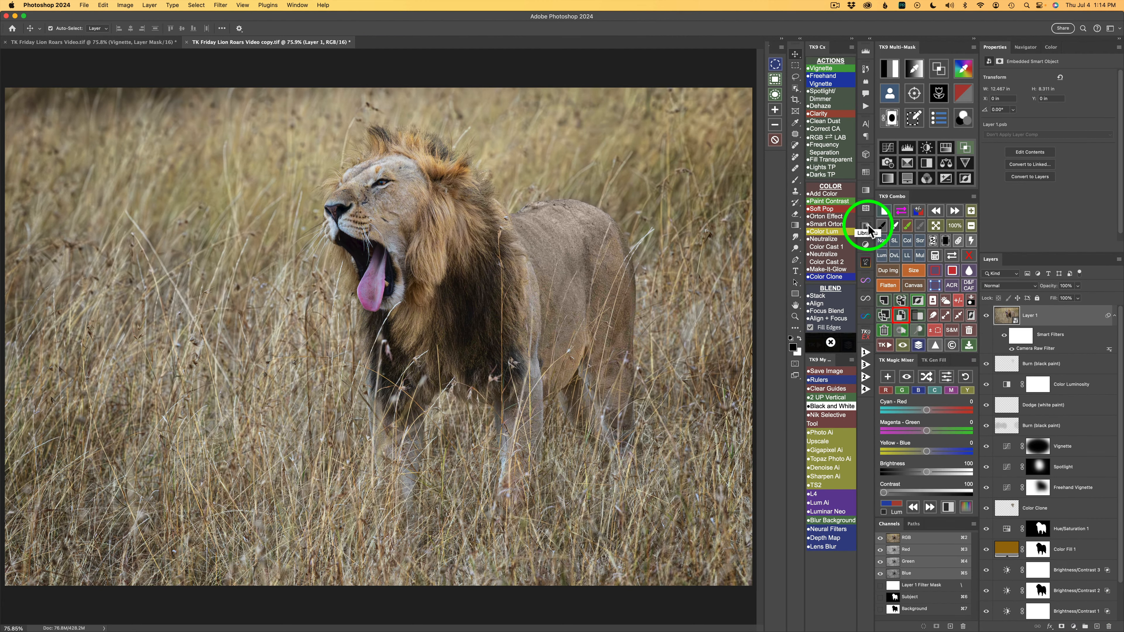
# Load the saved Subject mask and apply it as the layer mask of Layer 1
pyautogui.click(935, 257)
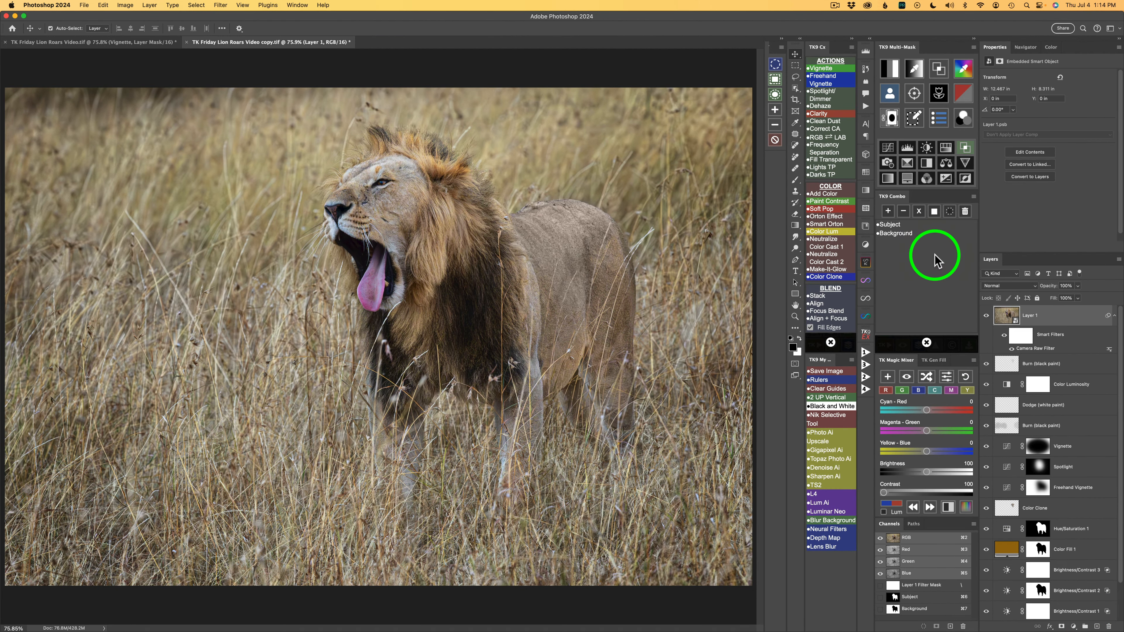
pyautogui.click(899, 224)
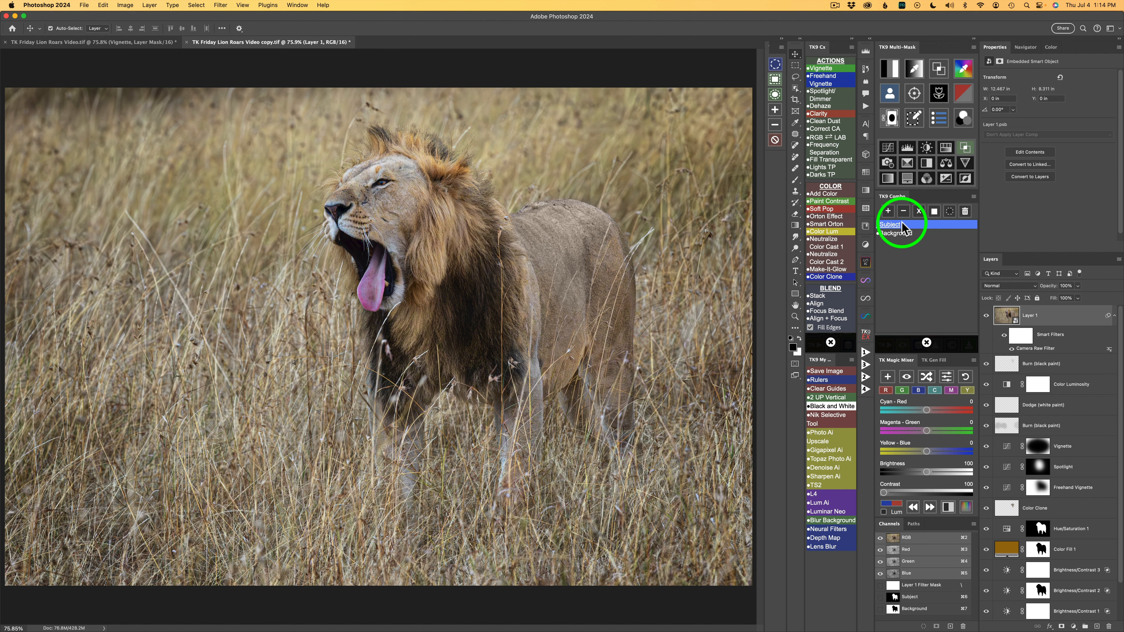
pyautogui.click(935, 211)
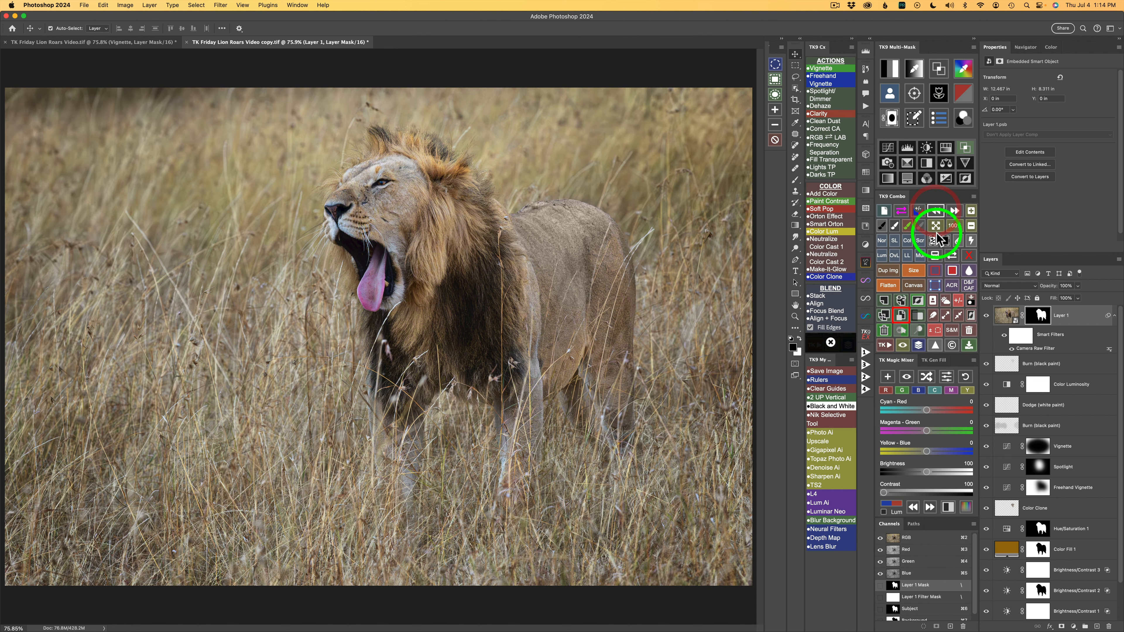
# Compare the Camera Raw detail on Layer 1 off and on, both close up on the lion's face and across the whole image
pyautogui.click(986, 317)
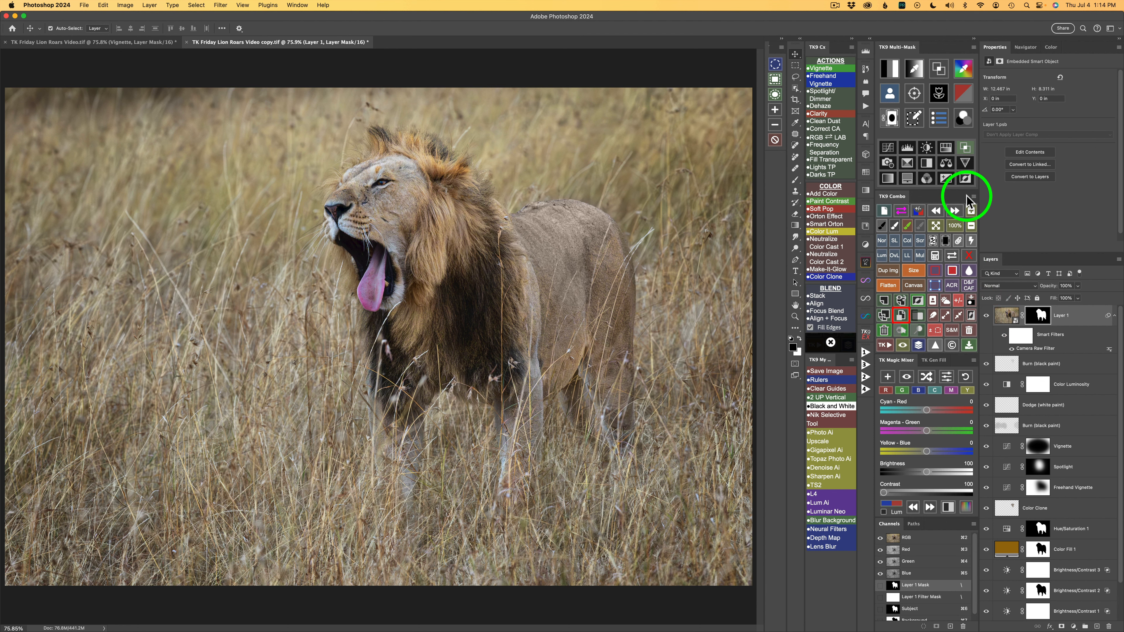
pyautogui.click(971, 211)
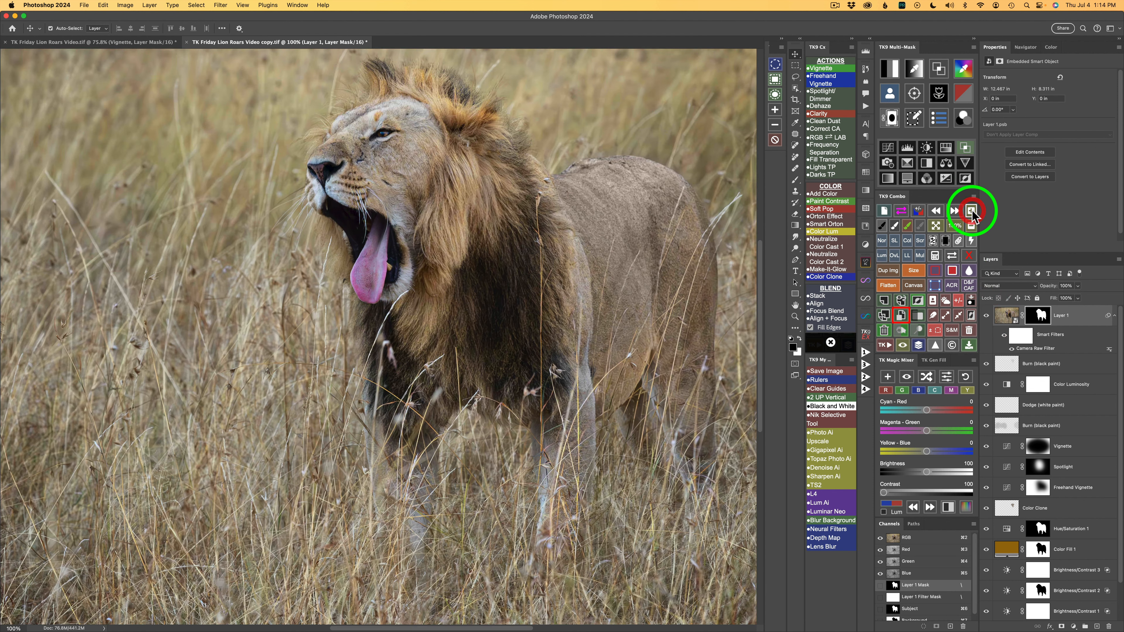
pyautogui.click(971, 211)
pyautogui.scroll(5, 643, 199)
pyautogui.hscroll(2, 644, 199)
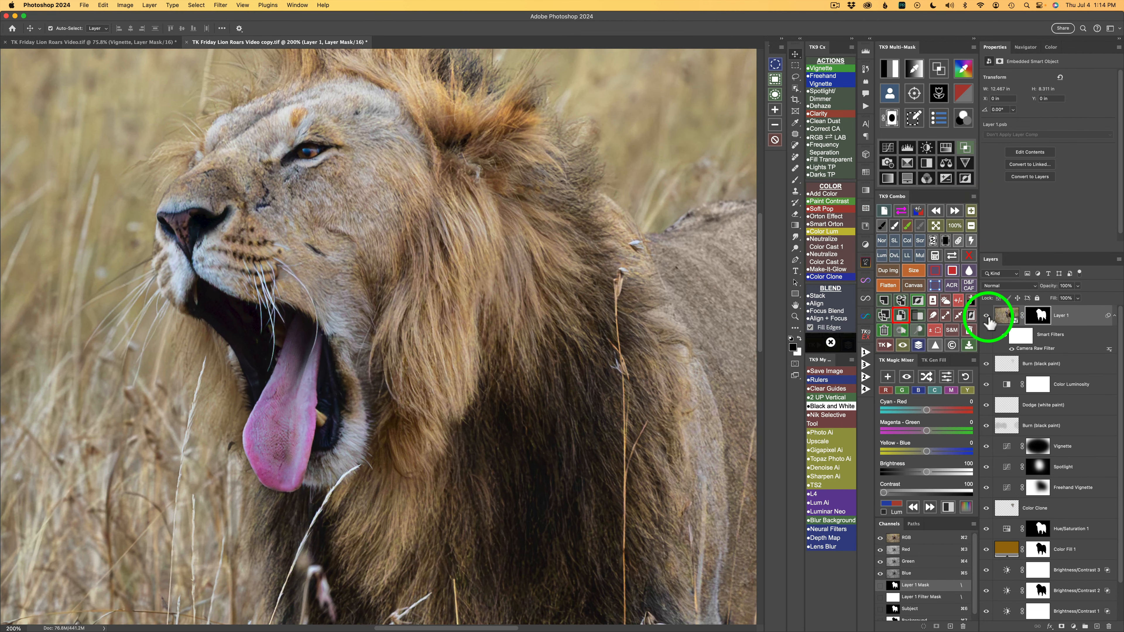
pyautogui.click(987, 316)
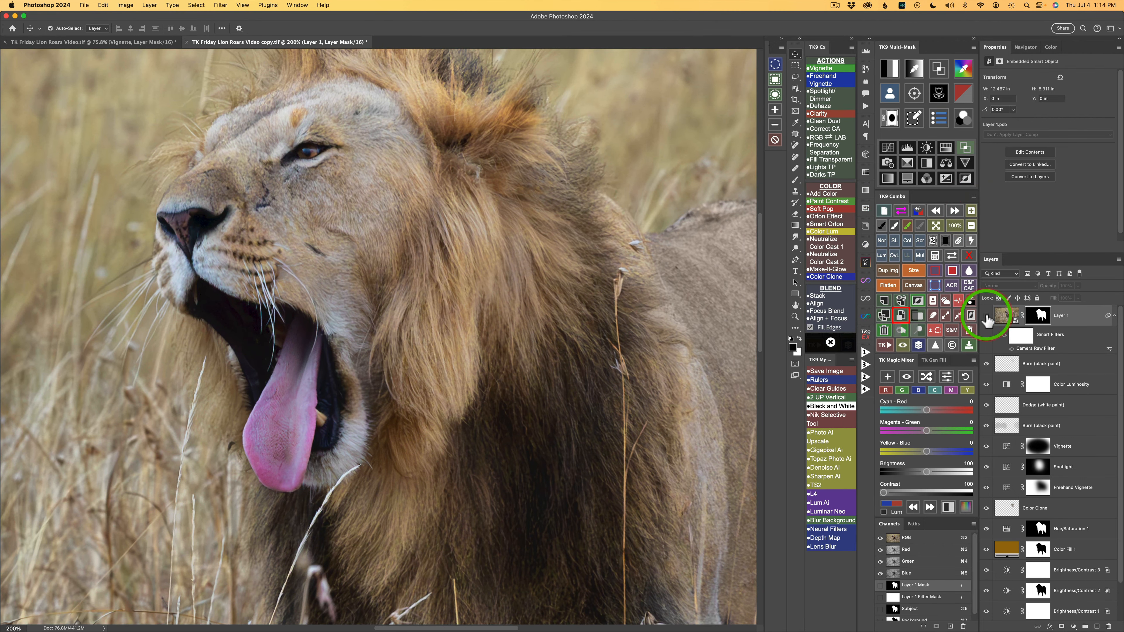
pyautogui.click(986, 316)
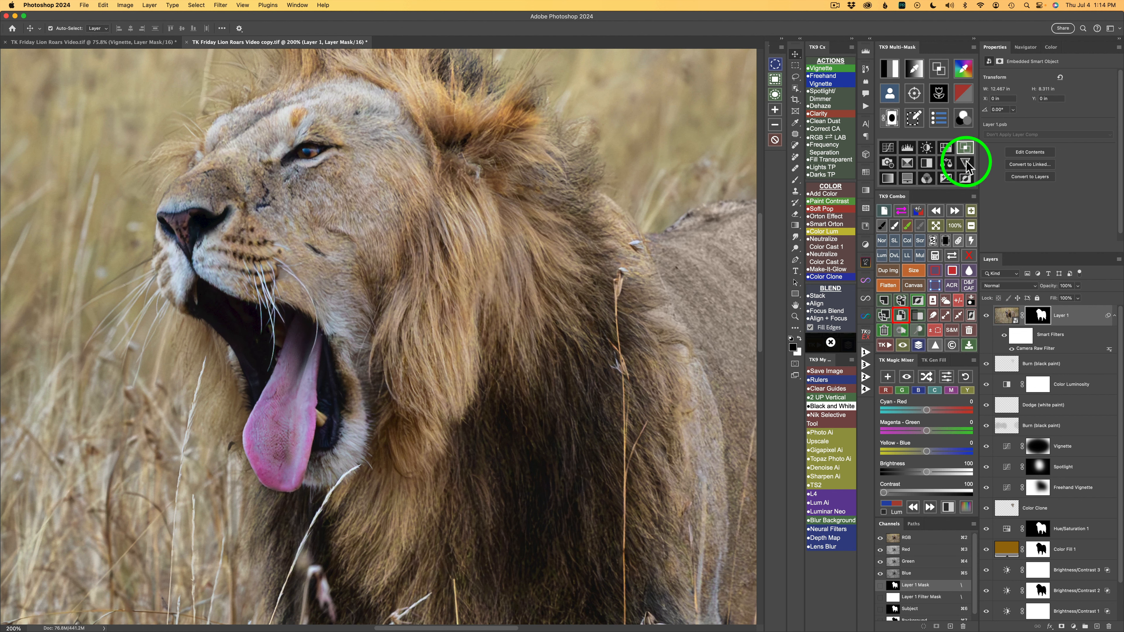
pyautogui.click(936, 227)
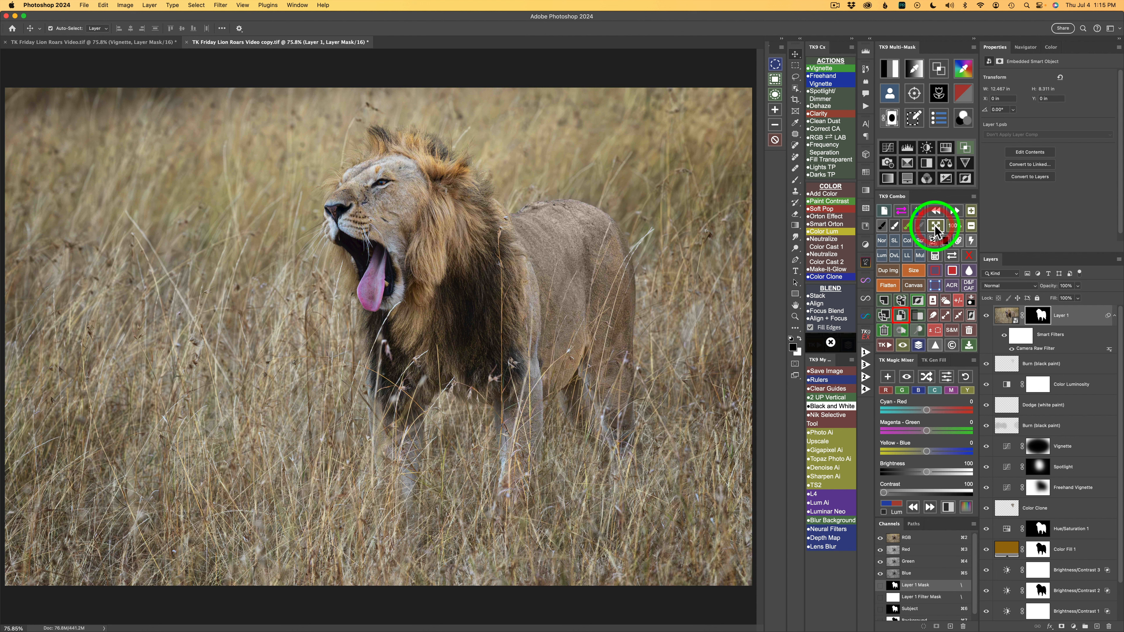
pyautogui.click(987, 315)
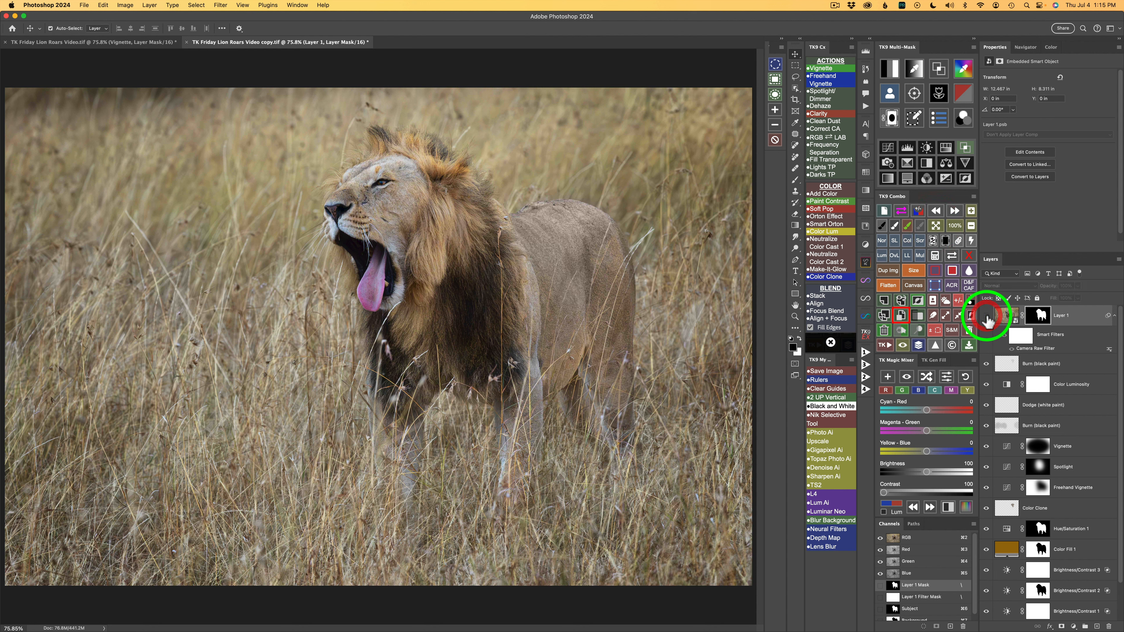
pyautogui.click(987, 316)
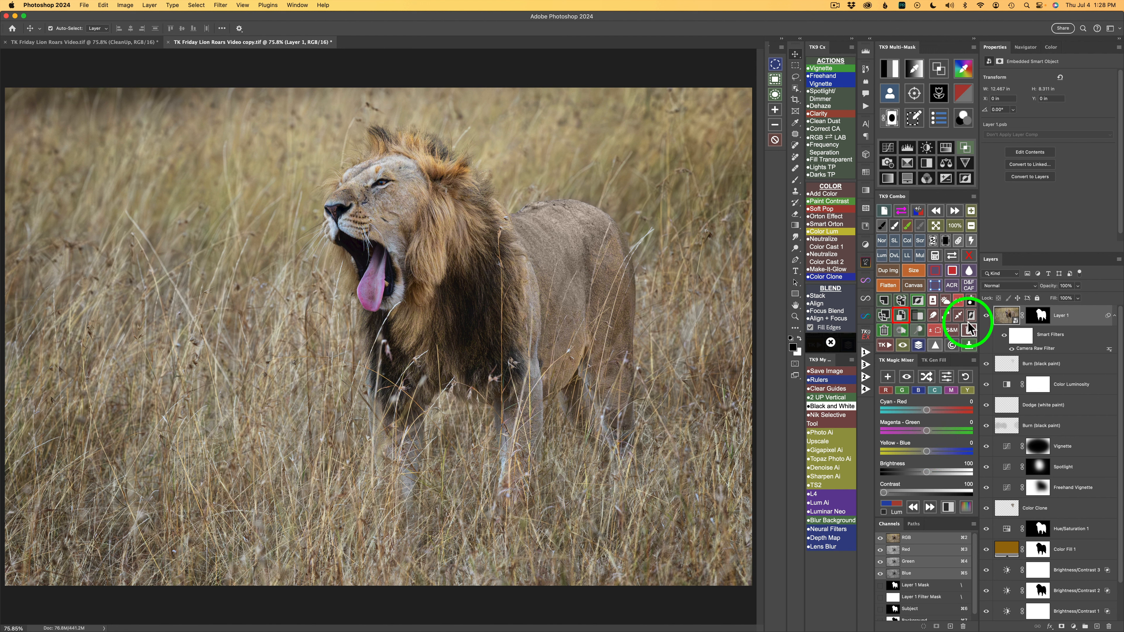
# Add a new blank layer and use the Remove tool to clear the stray grass stalks above the lion's head
pyautogui.click(886, 305)
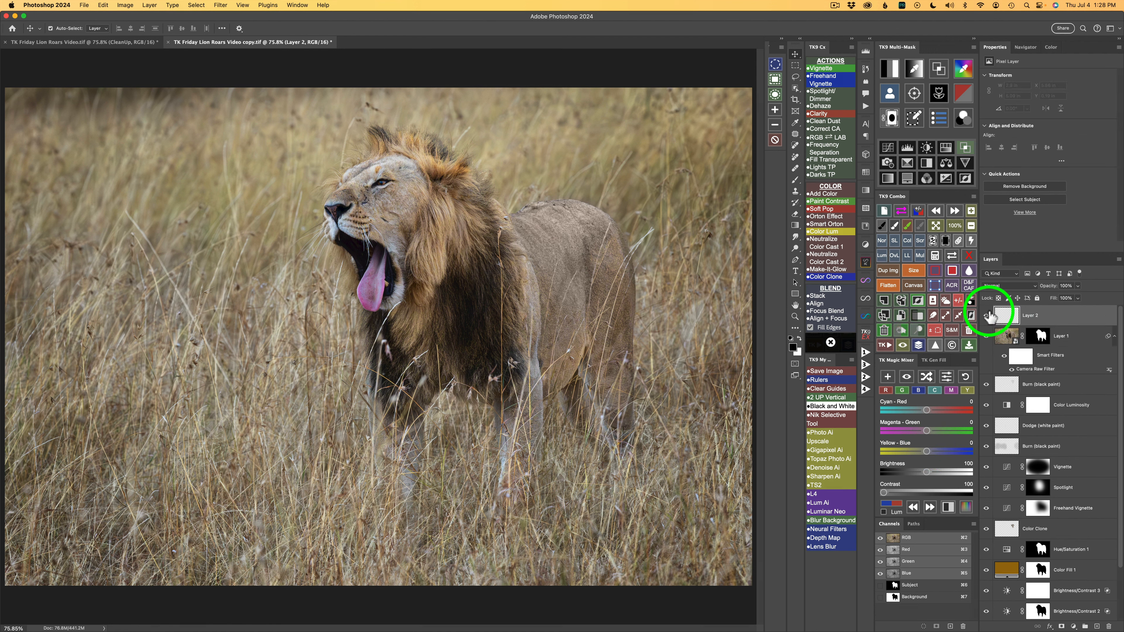
pyautogui.click(795, 159)
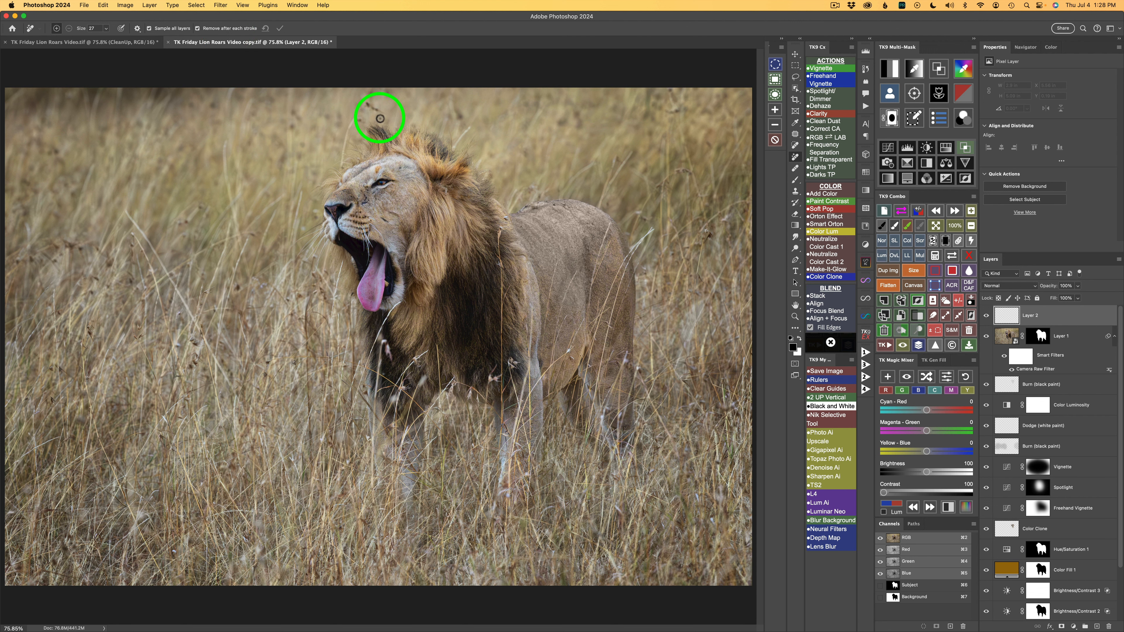
pyautogui.moveTo(376, 108); pyautogui.dragTo(381, 108)
pyautogui.moveTo(366, 104)
pyautogui.mouseDown()
pyautogui.moveTo(378, 132)
pyautogui.moveTo(385, 112)
pyautogui.moveTo(360, 118)
pyautogui.moveTo(342, 159)
pyautogui.moveTo(350, 121)
pyautogui.mouseUp()
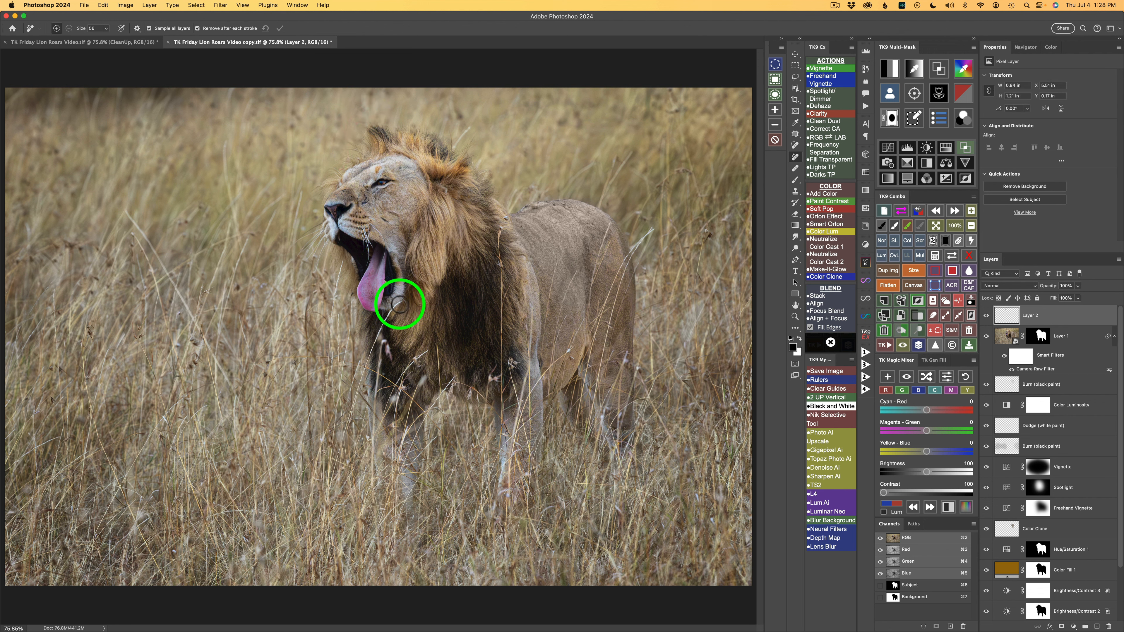
# Remove the grass below the lion's chin and on its chest plus small marks on its face, and compare the edit with the original
pyautogui.moveTo(405, 302); pyautogui.dragTo(383, 324)
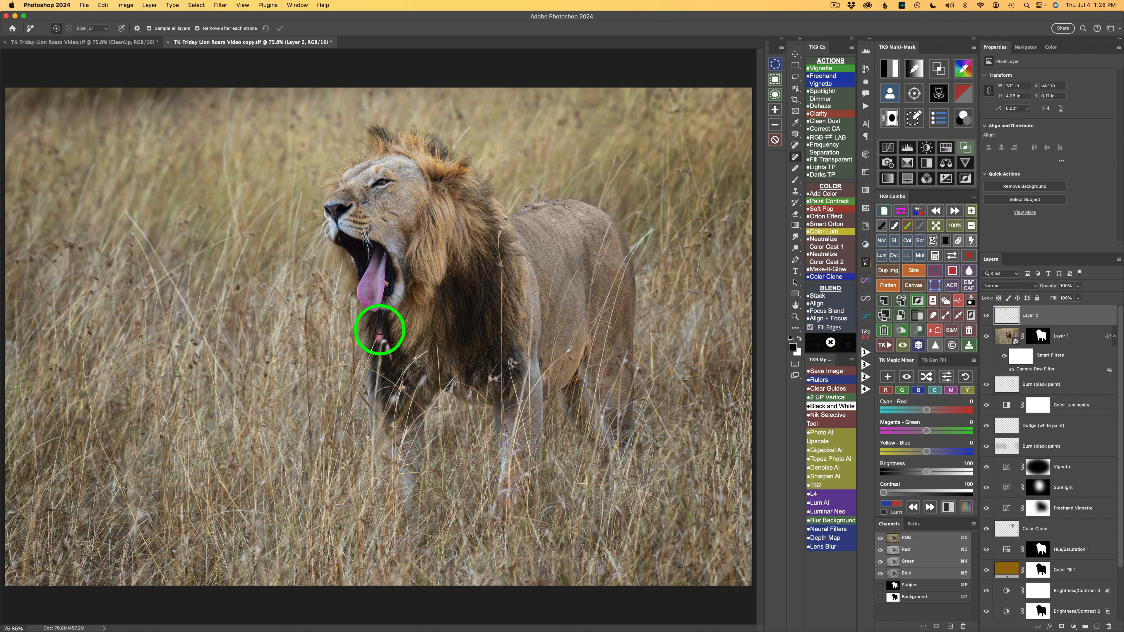
pyautogui.moveTo(378, 327)
pyautogui.mouseDown()
pyautogui.moveTo(389, 383)
pyautogui.moveTo(386, 370)
pyautogui.mouseUp()
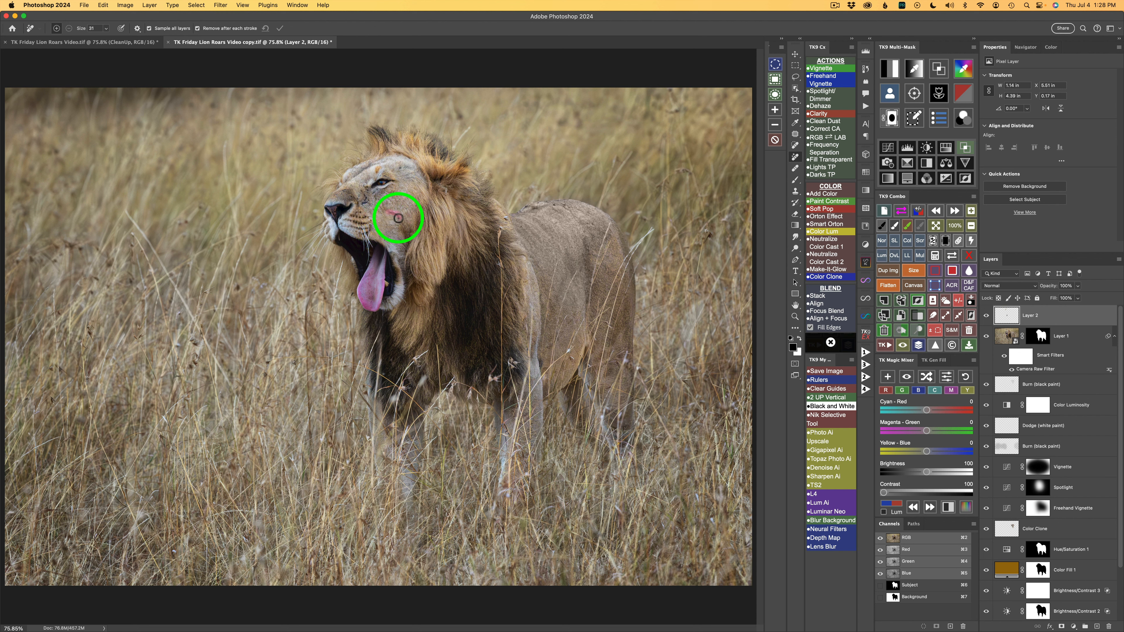
pyautogui.click(398, 219)
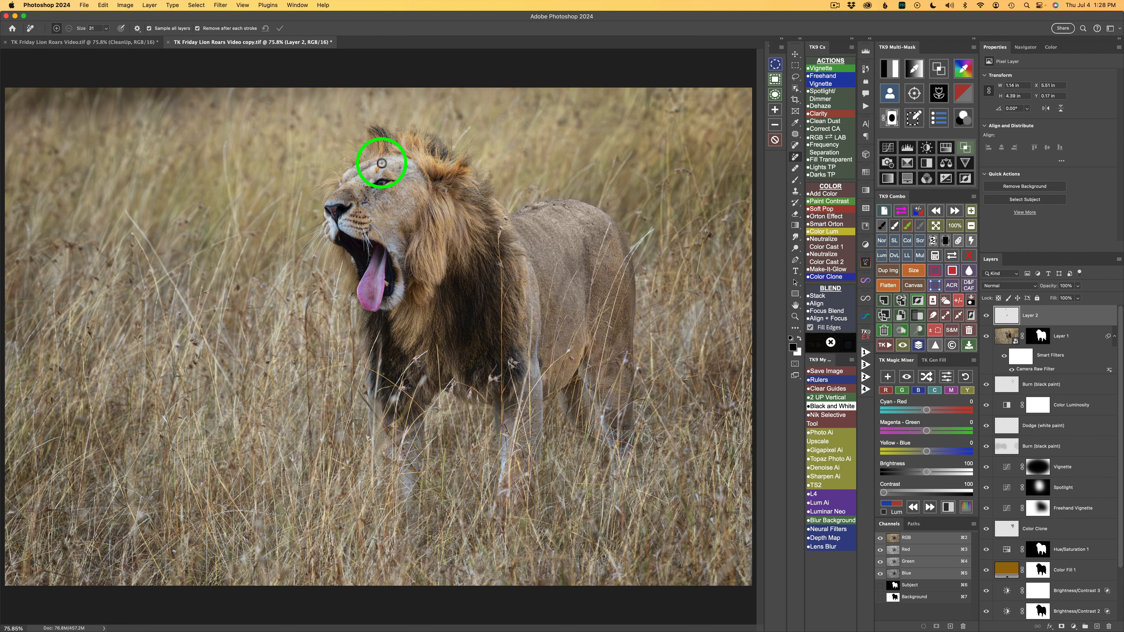
pyautogui.click(375, 172)
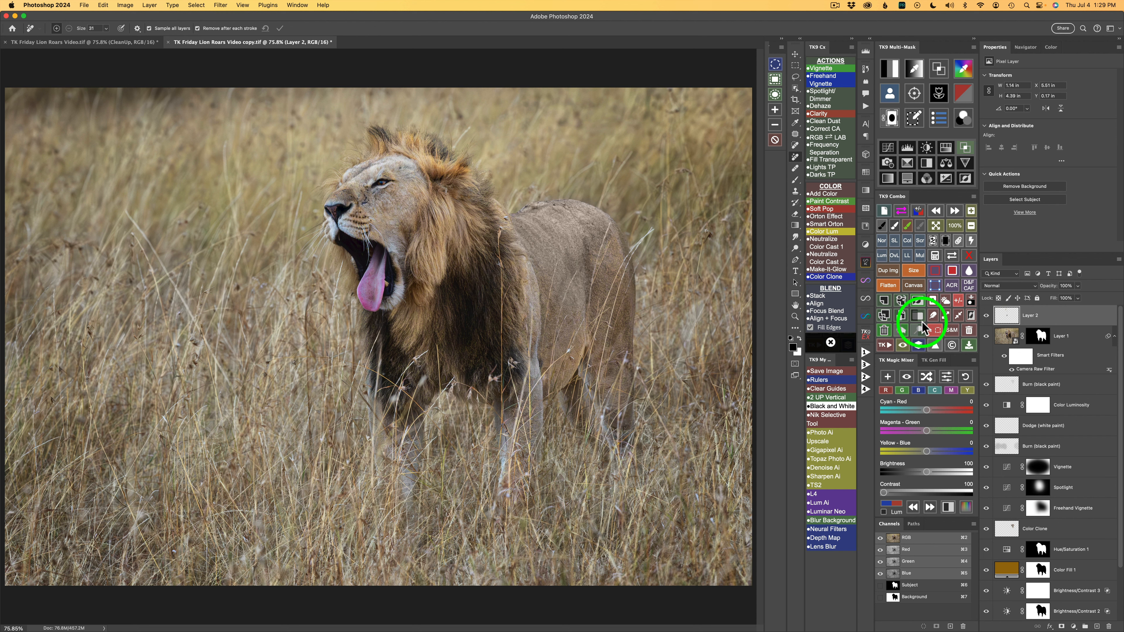
pyautogui.click(920, 346)
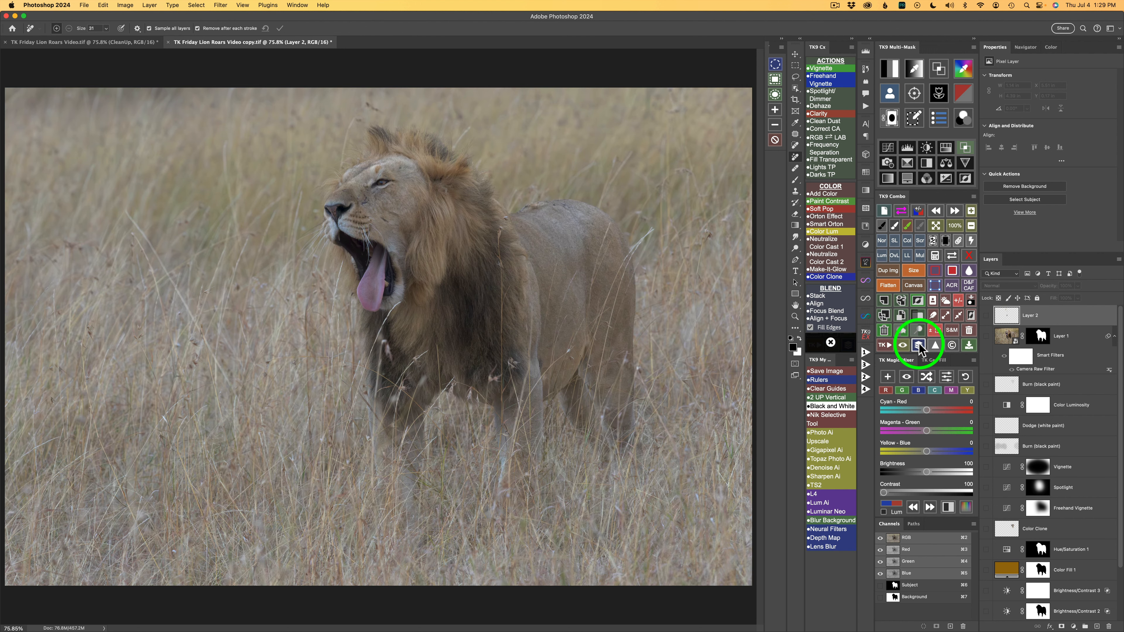
pyautogui.click(919, 346)
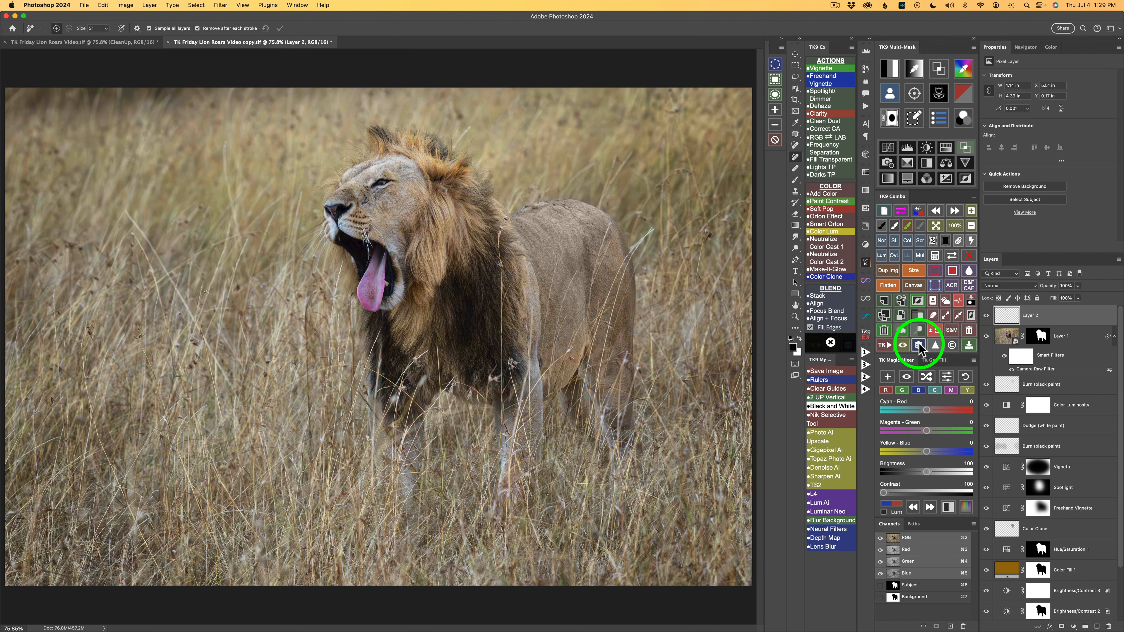